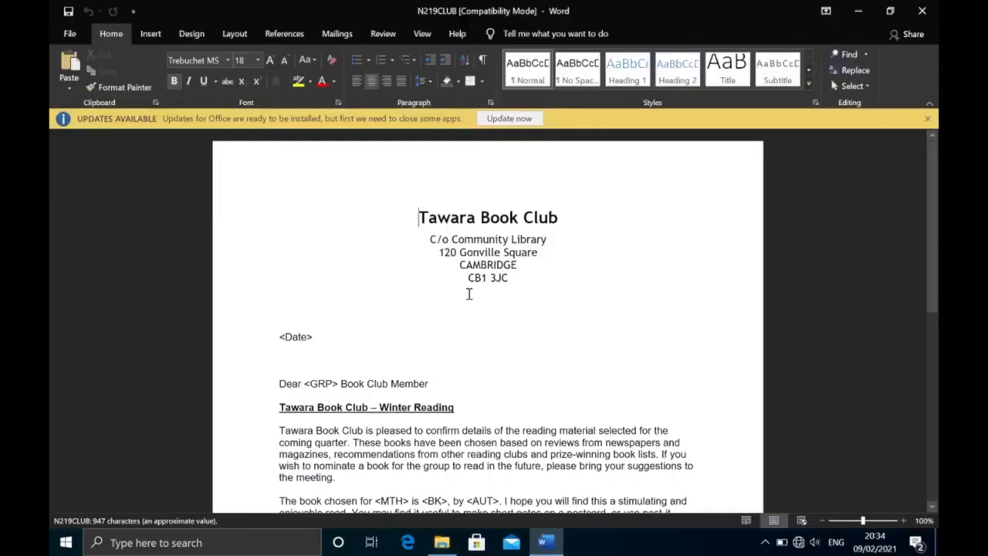
- Close the yellow Office Updates Available notice above the Tawara Book Club letter
left_click(927, 120)
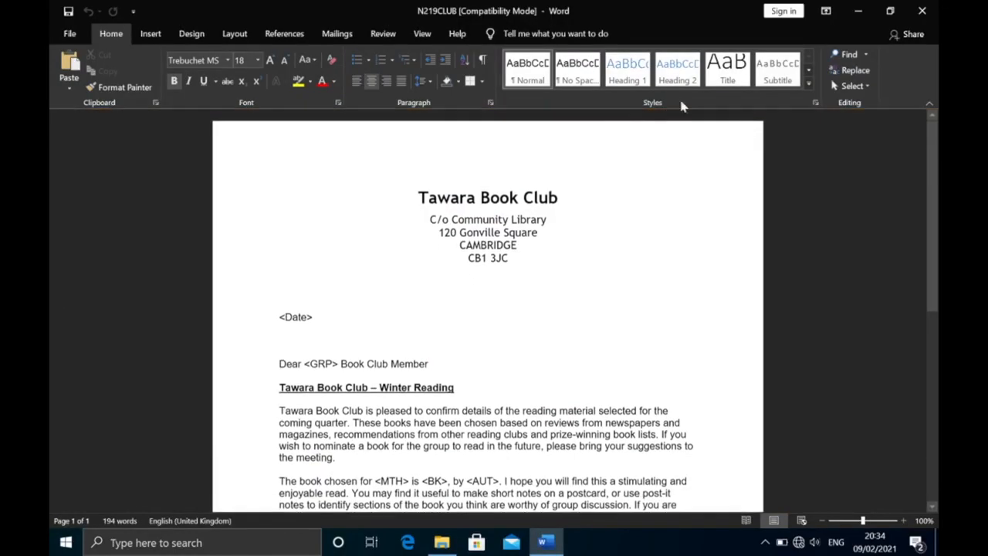
- Link N219MEMBERS from Desktop > november 2019 as the letter's existing recipient list
left_click(336, 36)
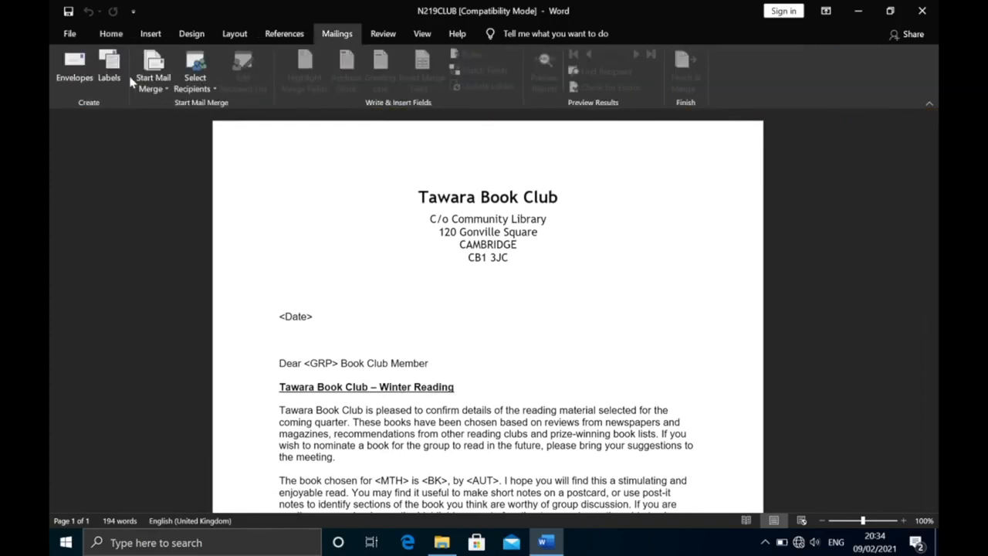
left_click(200, 87)
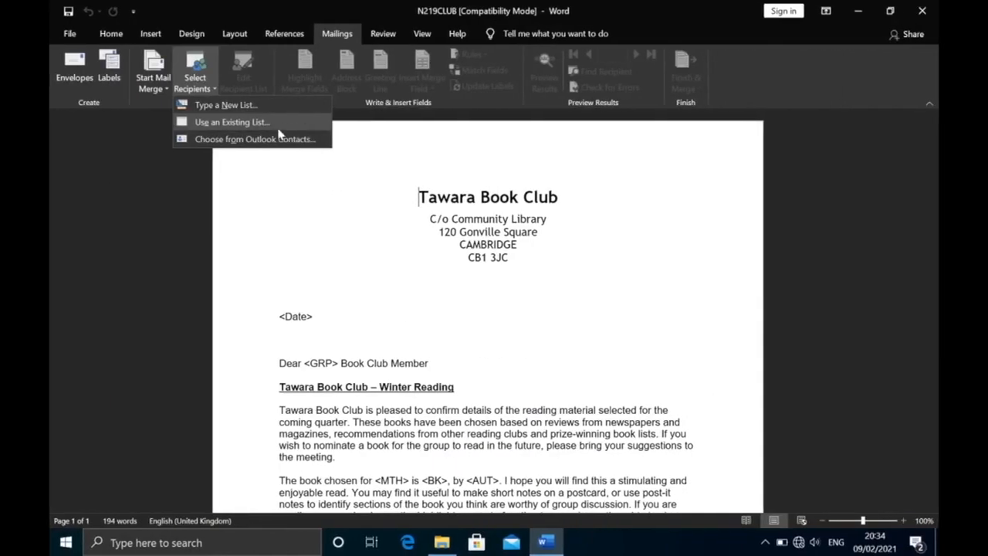
left_click(275, 124)
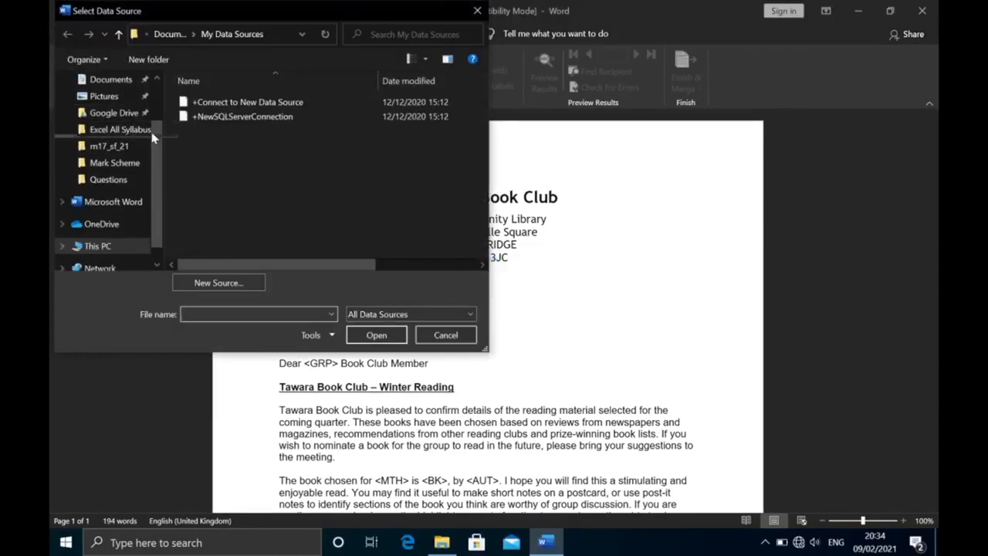
scroll(158, 94, "up", 2)
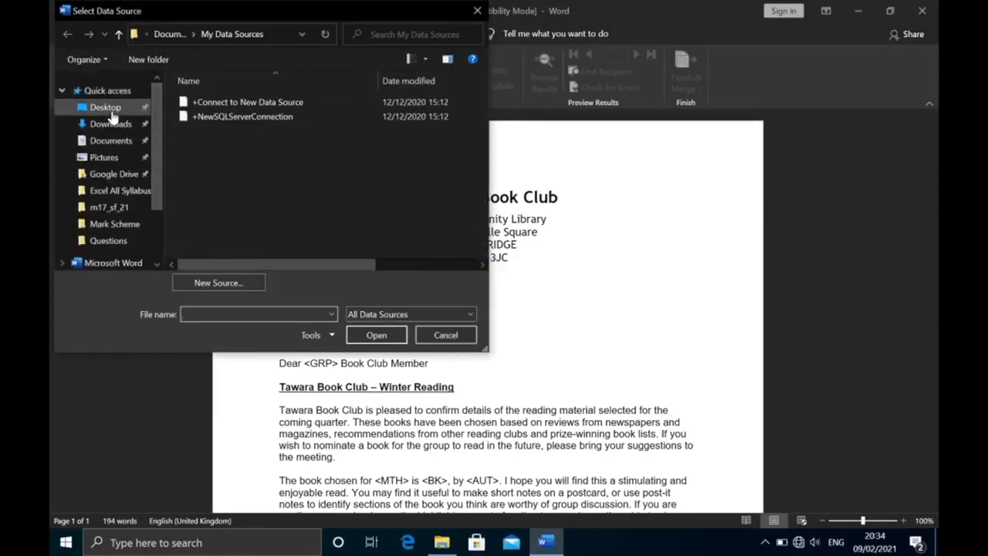
left_click(108, 108)
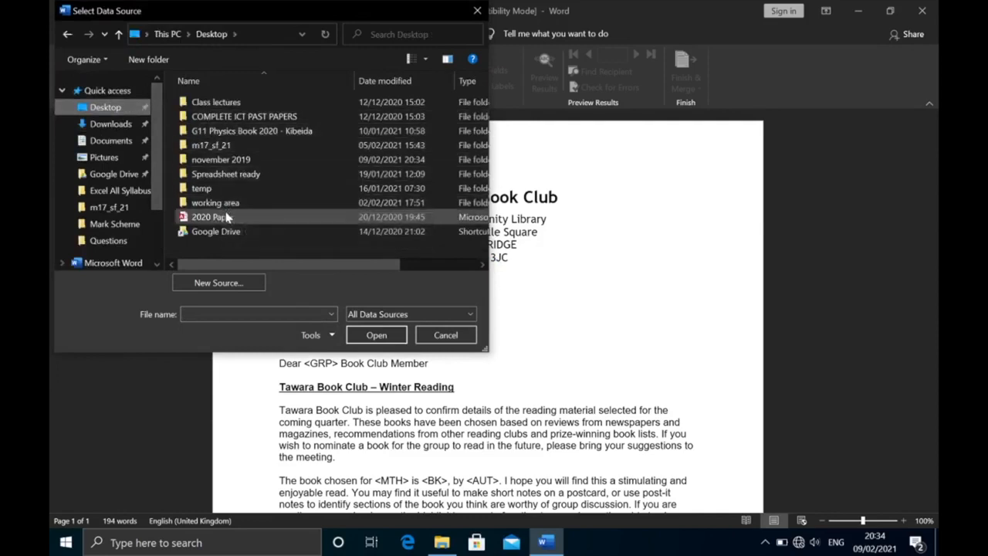
double_click(257, 159)
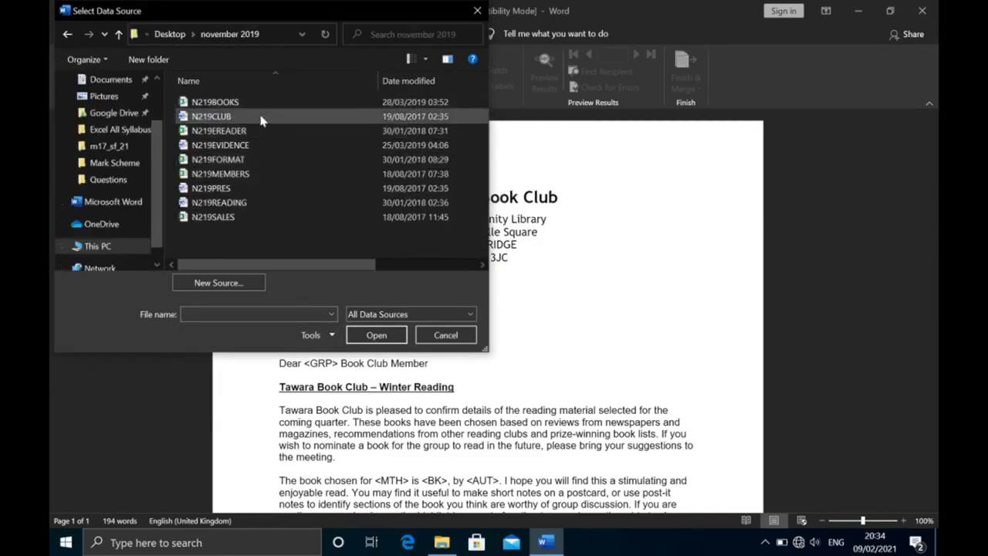
left_click(260, 119)
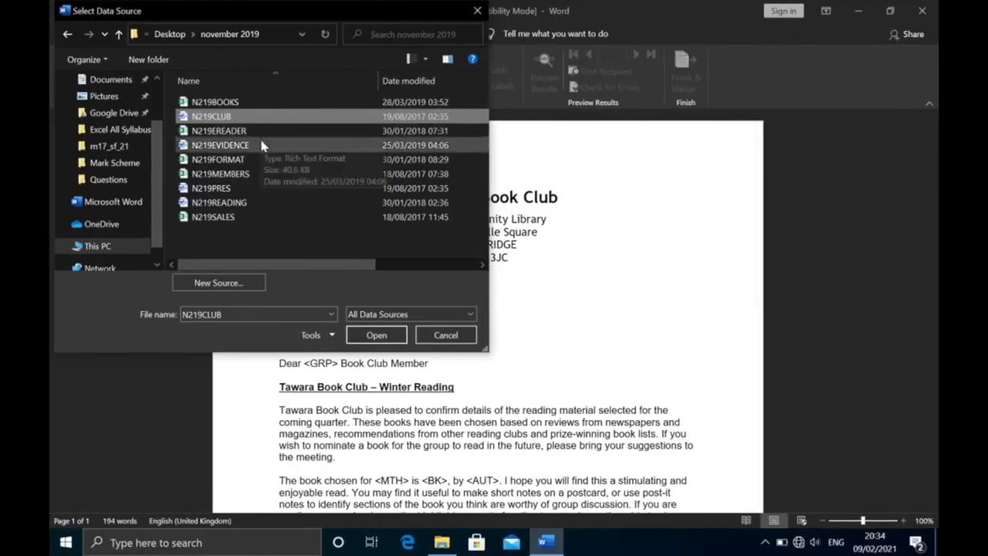
double_click(259, 172)
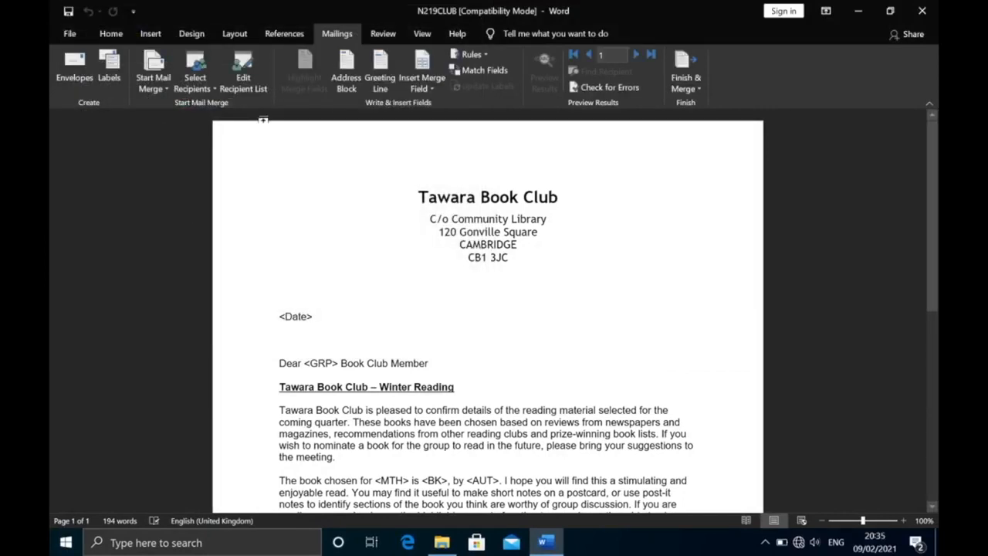
left_click(252, 75)
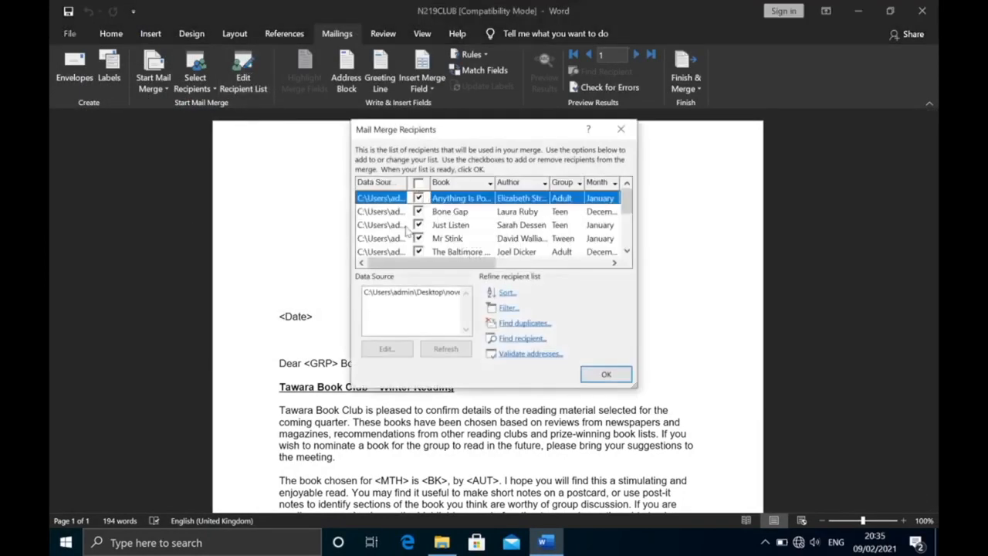
mouse_move(439, 263)
left_mouse_down()
mouse_move(540, 266)
mouse_move(429, 273)
left_mouse_up()
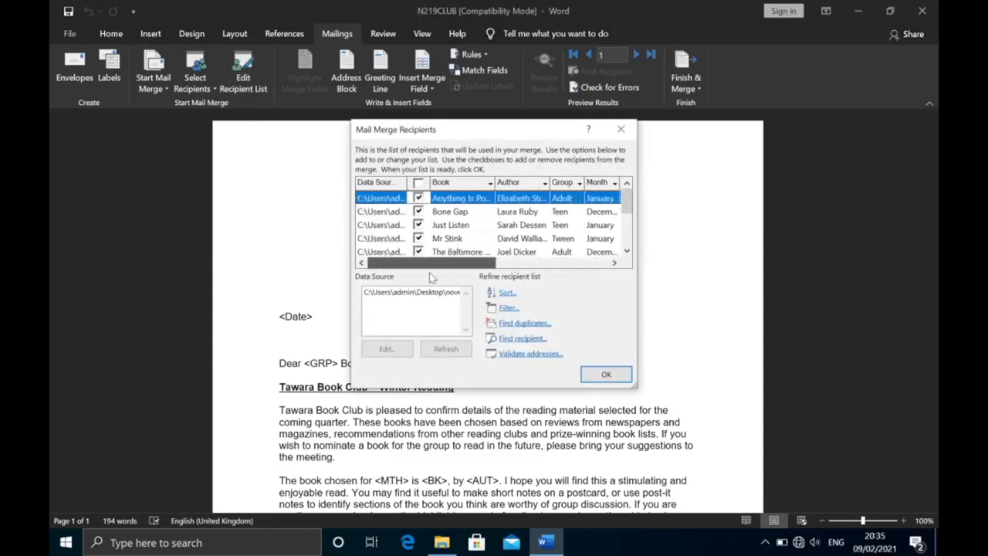
mouse_move(627, 203)
left_mouse_down()
mouse_move(625, 246)
mouse_move(624, 196)
left_mouse_up()
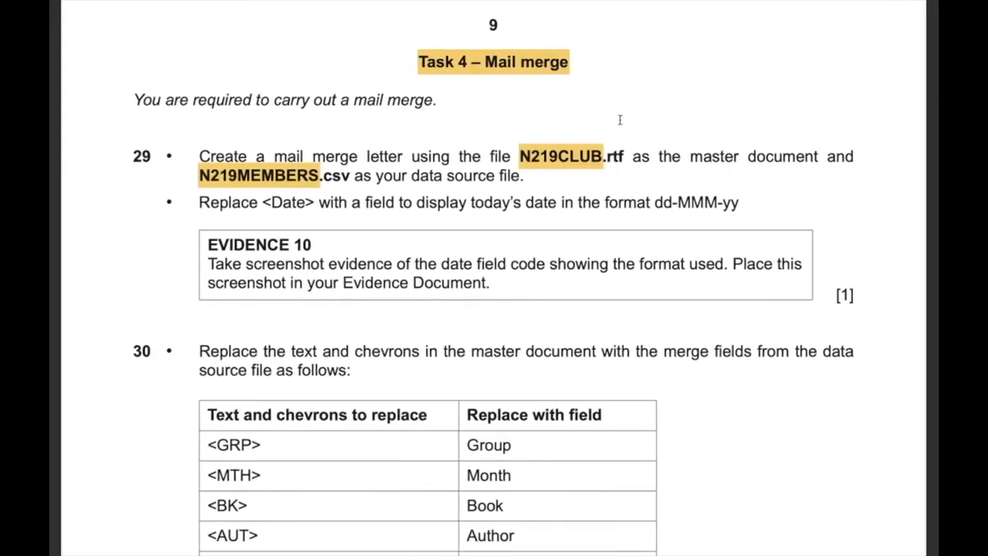
left_click_drag(263, 202, 311, 202)
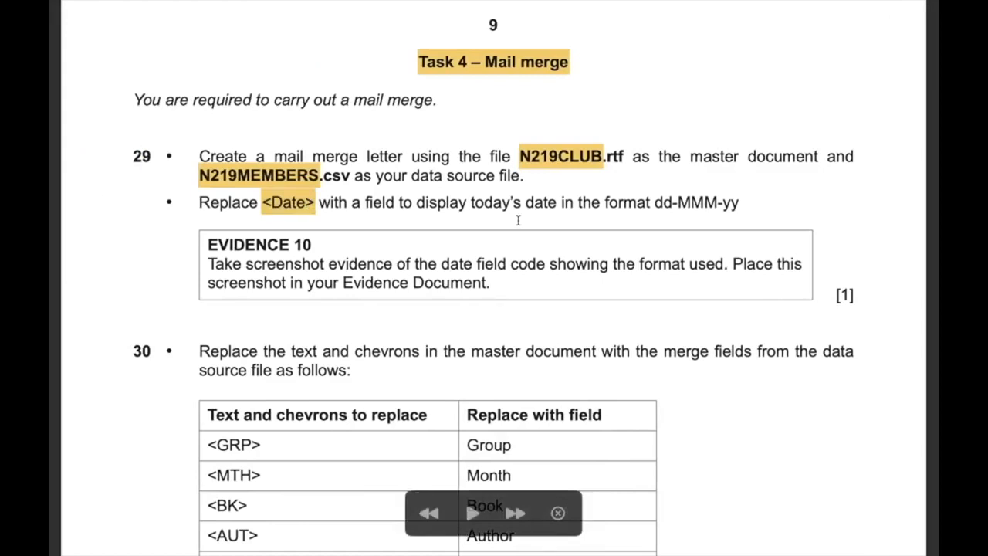
left_click_drag(654, 205, 738, 205)
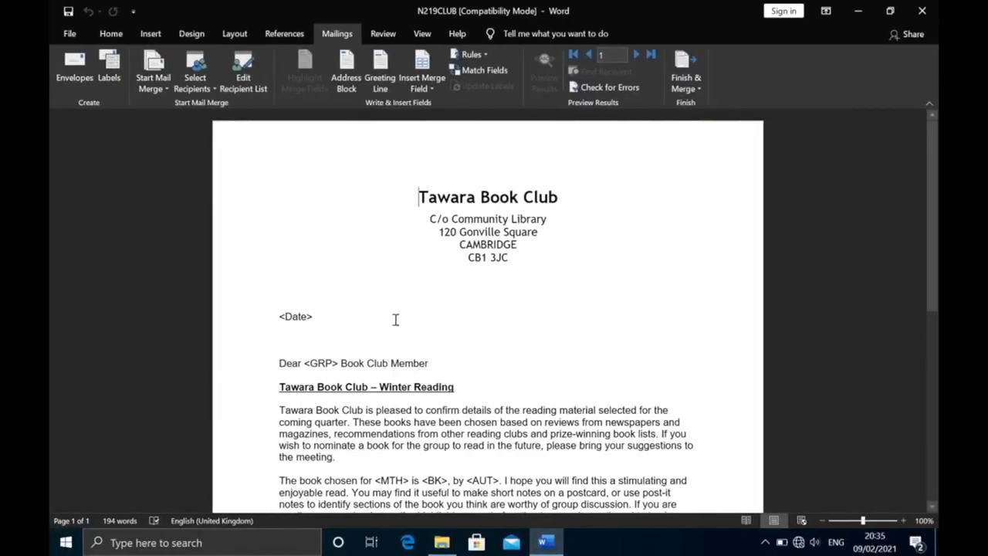
- Replace <Date> with a Date field in dd-MMM-yy format, showing 09-Feb-21
left_click_drag(318, 316, 280, 321)
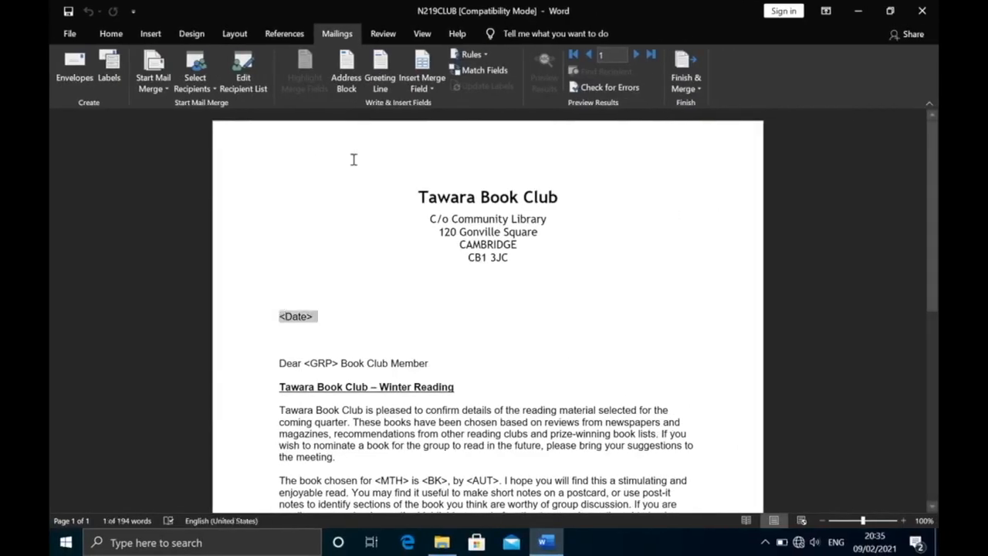
left_click(144, 37)
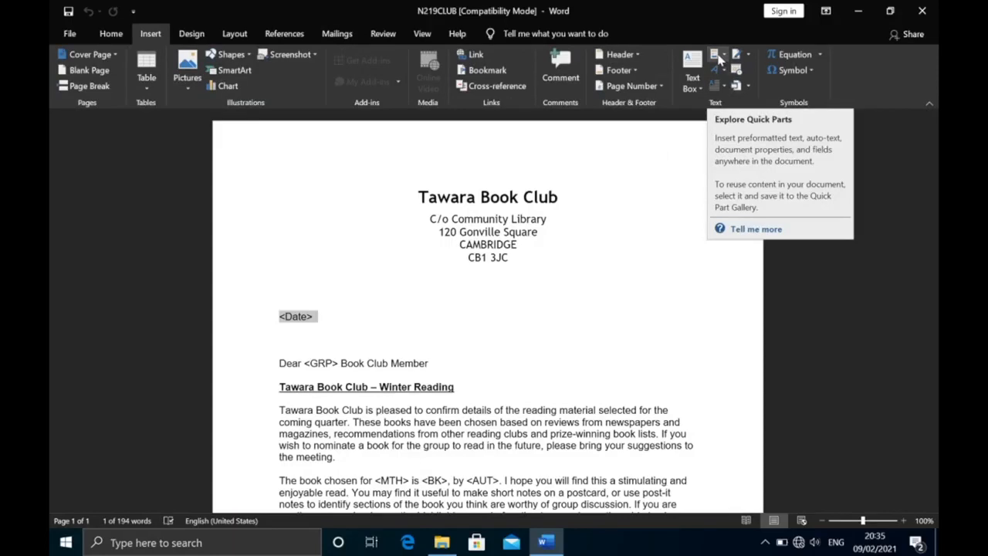
left_click(717, 55)
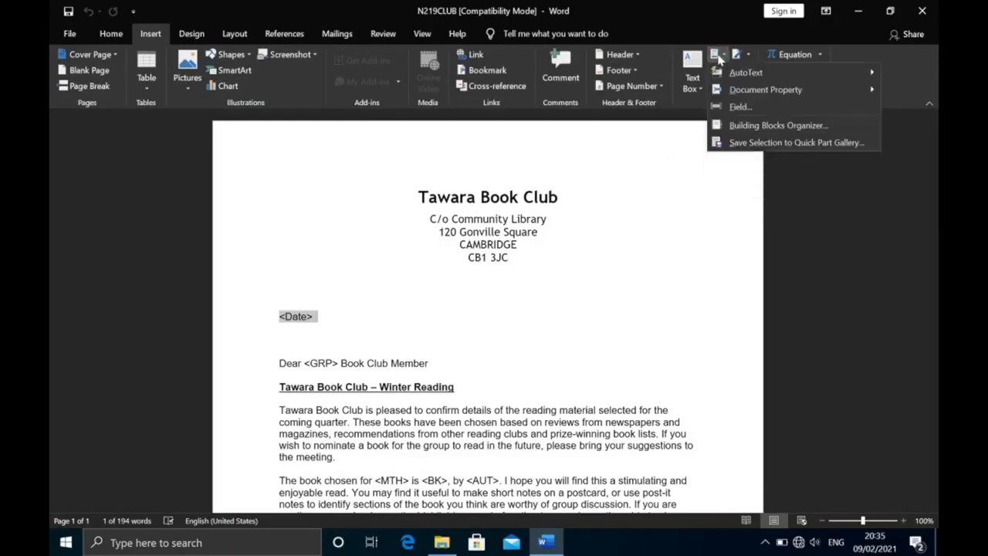
left_click(783, 109)
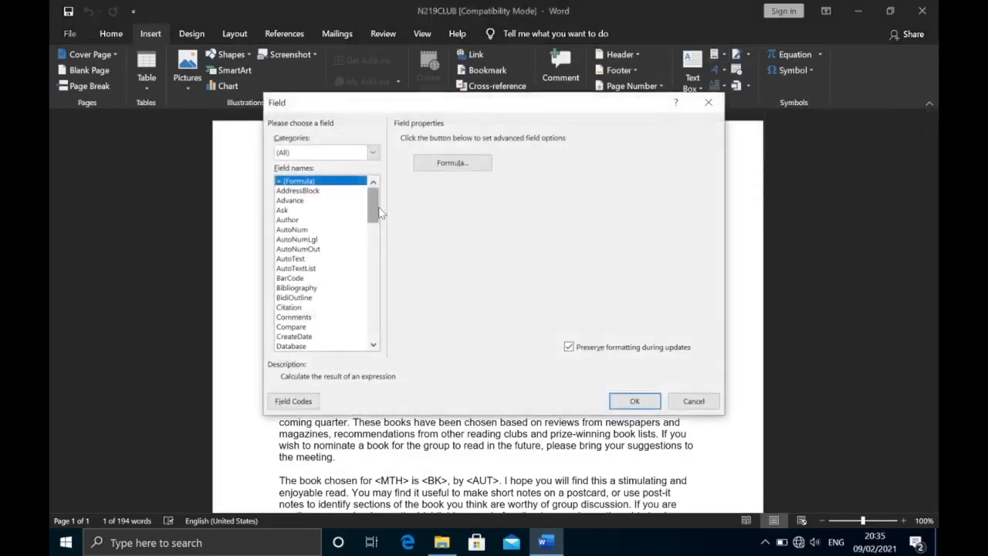
left_click(300, 280)
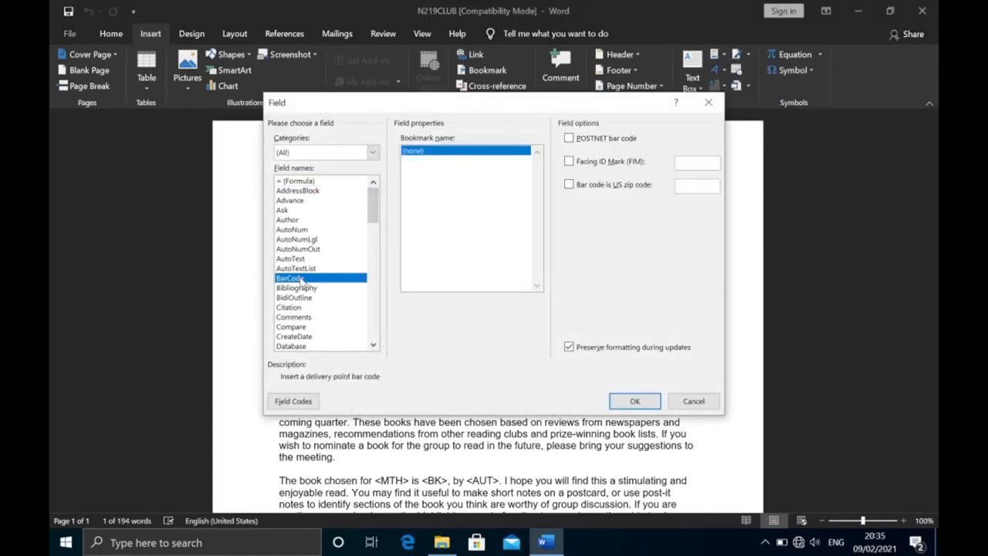
key("d")
key("d")
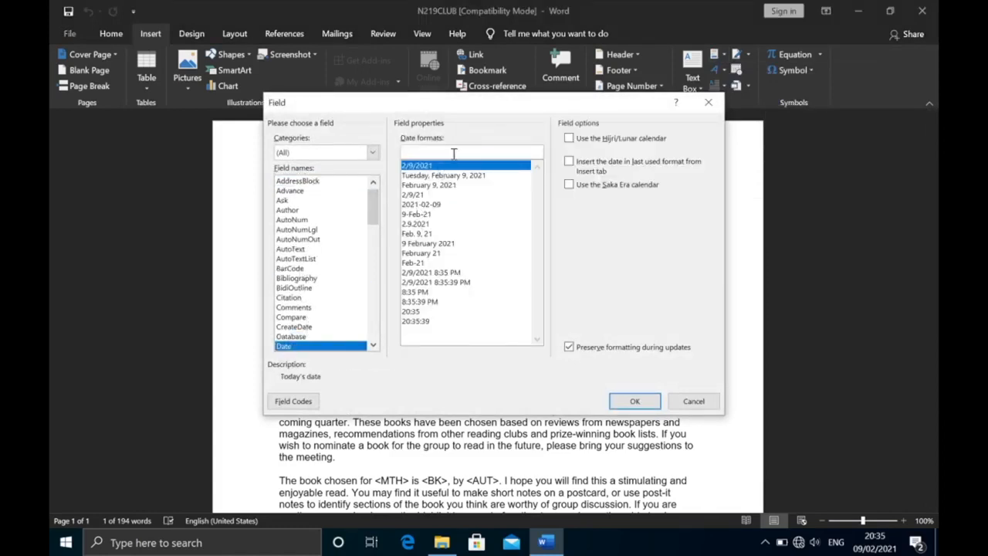
left_click(438, 176)
left_click(438, 185)
left_click_drag(465, 150, 378, 153)
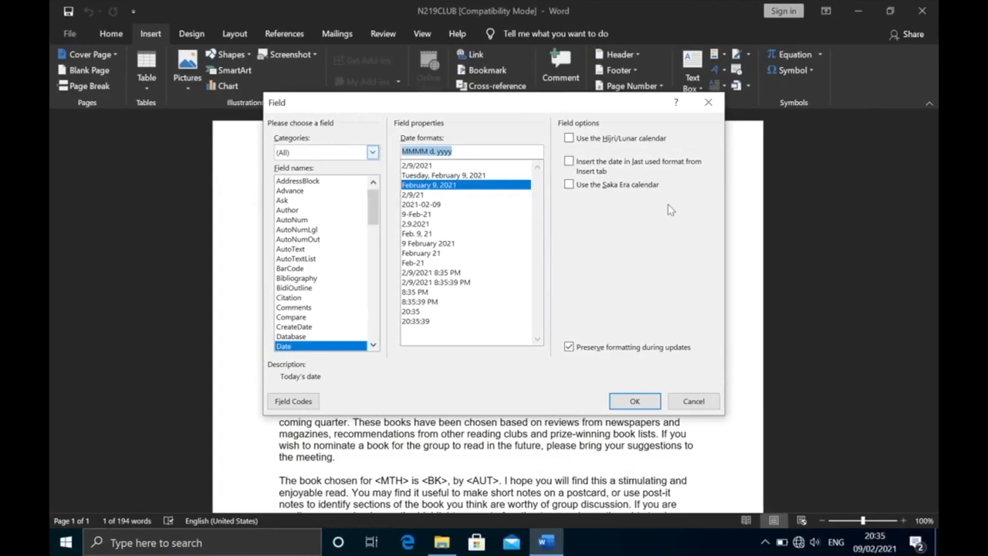
type("dd-MMM-")
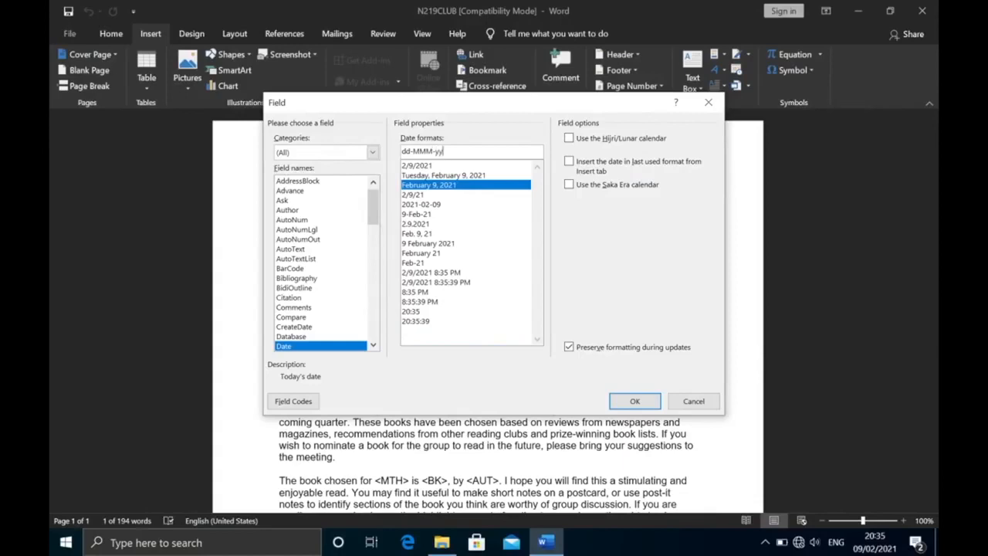
left_click(636, 400)
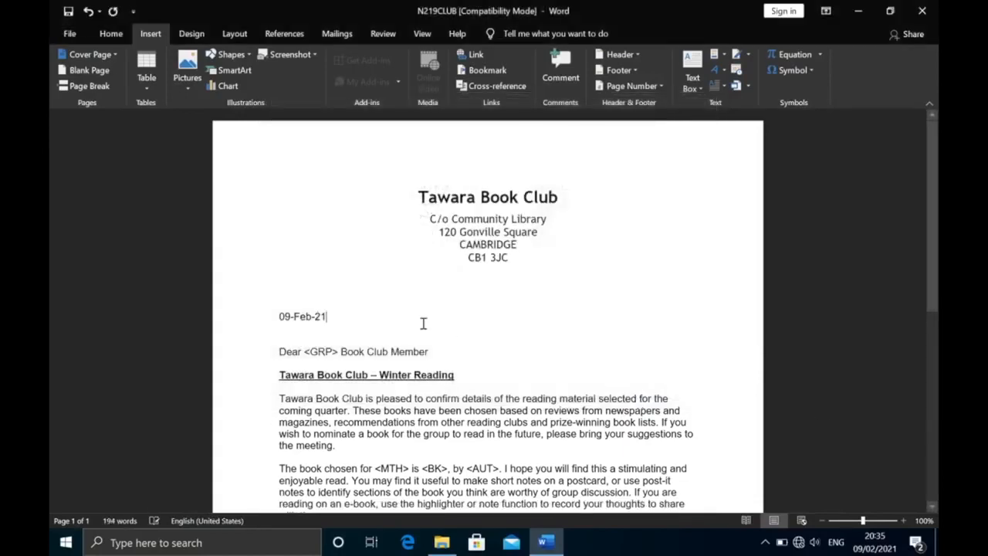
- Toggle the date field's code on and off, then highlight the evidence instruction
left_click(293, 316)
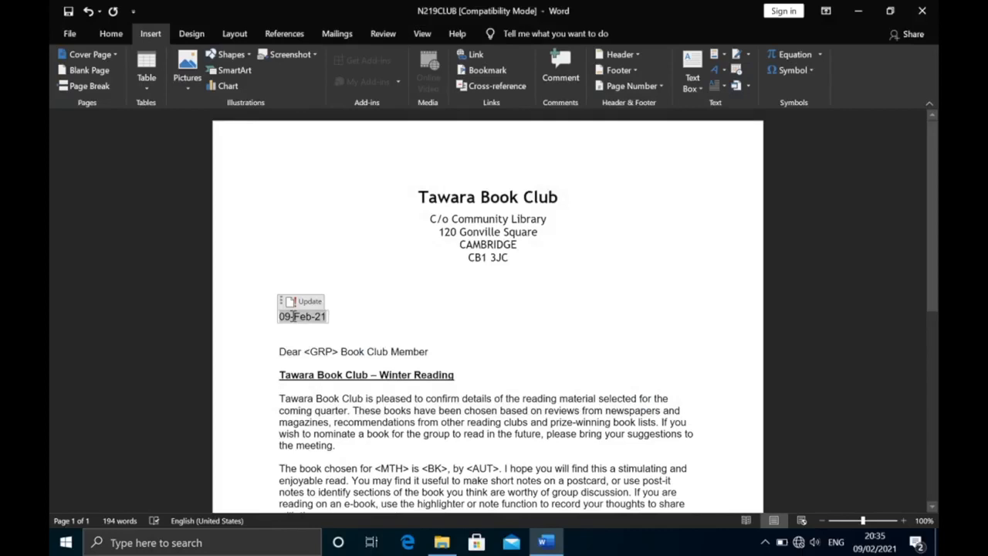
right_click(293, 317)
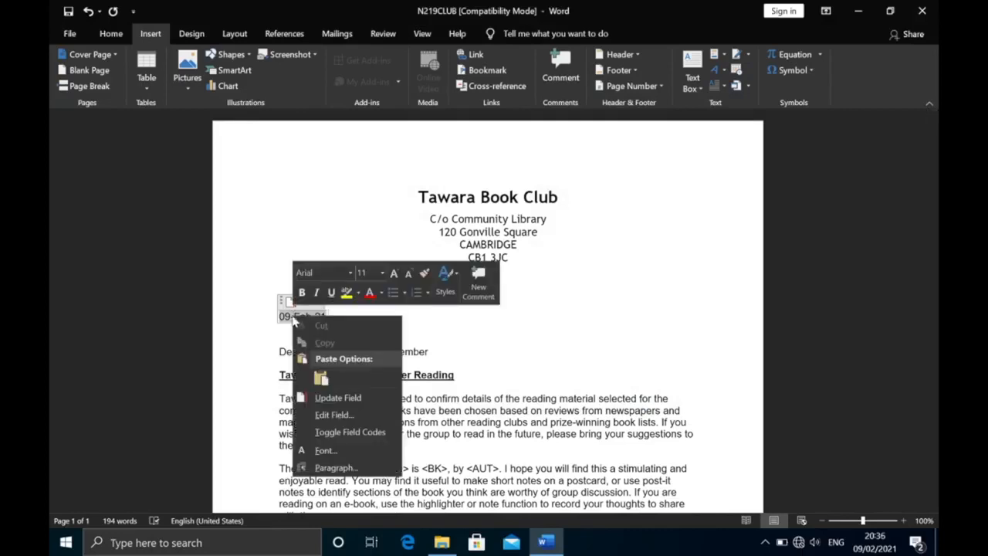
left_click(349, 432)
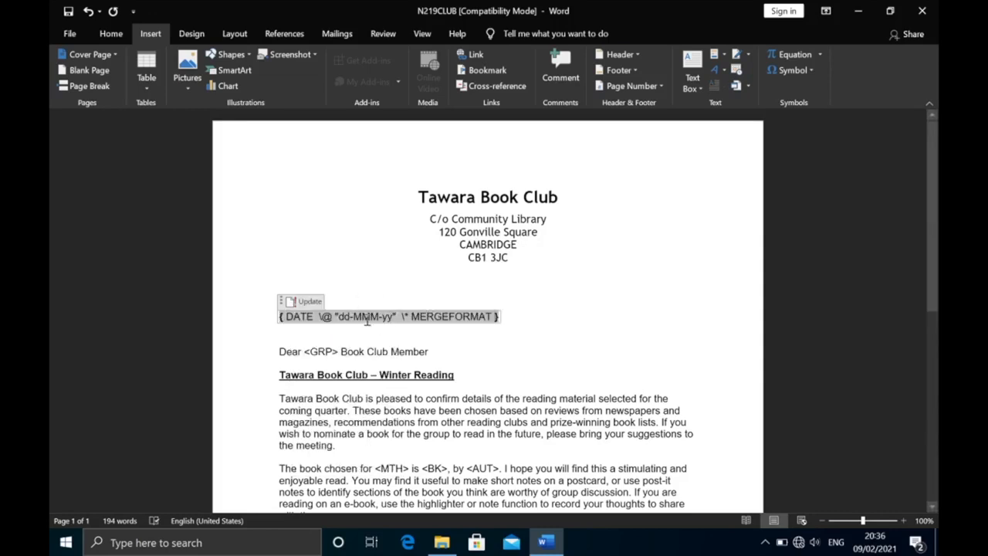
right_click(367, 321)
left_click(425, 433)
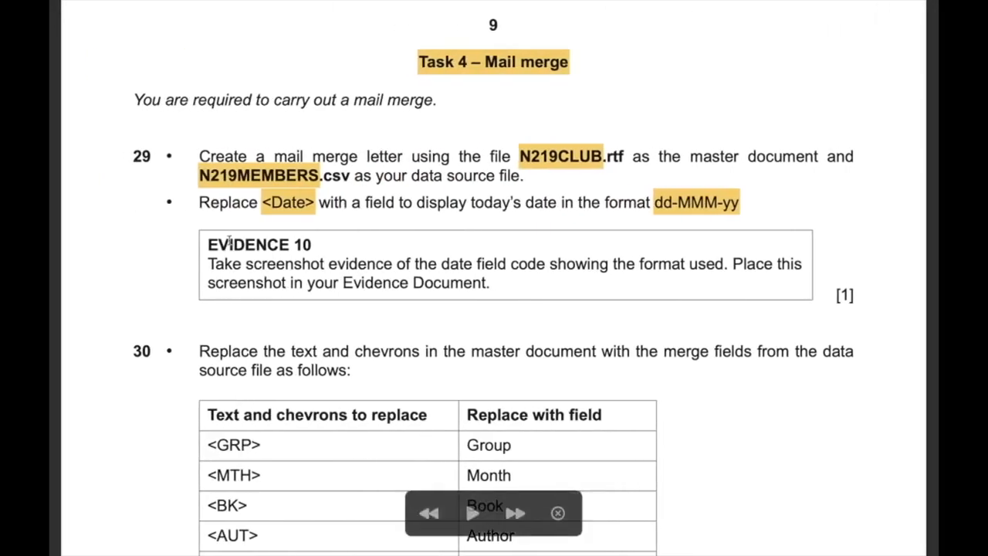
left_click_drag(327, 266, 508, 291)
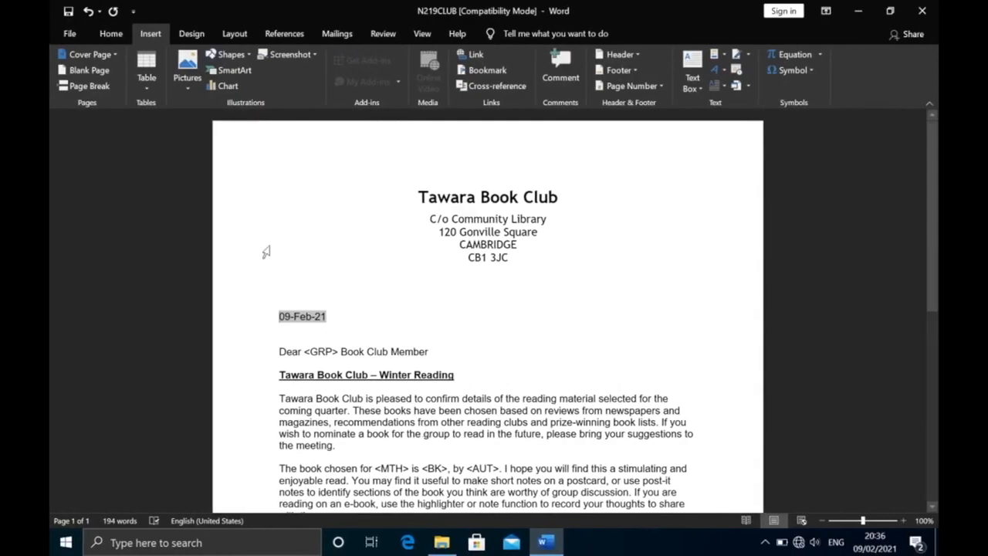
- Show the field code DATE \@ "dd-MMM-yy" and snip it to the clipboard
right_click(313, 315)
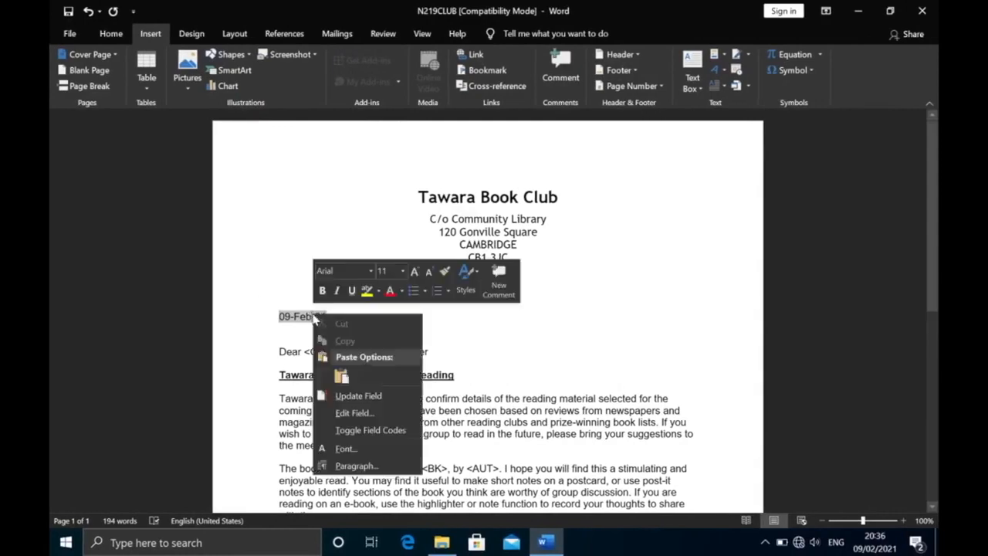
left_click(377, 429)
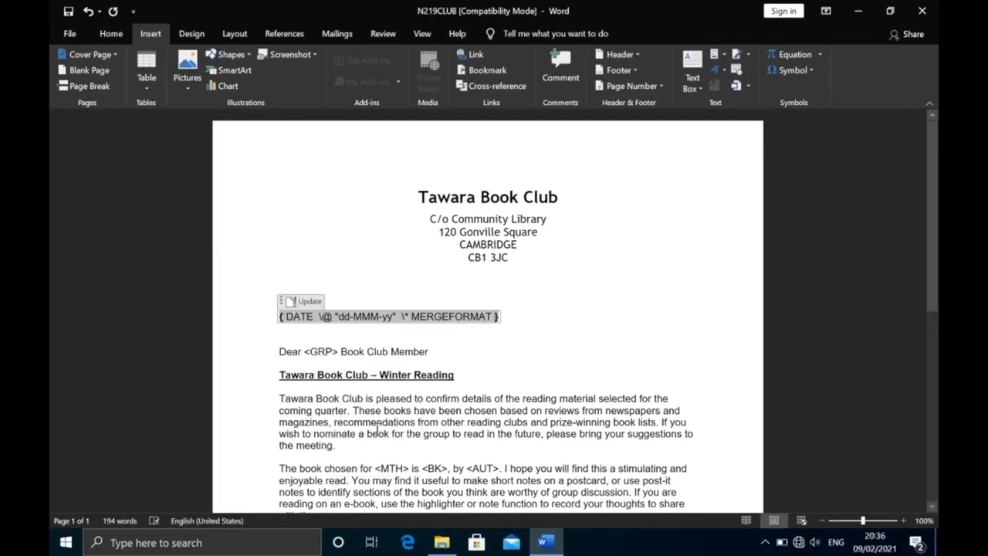
key("super+shift+s")
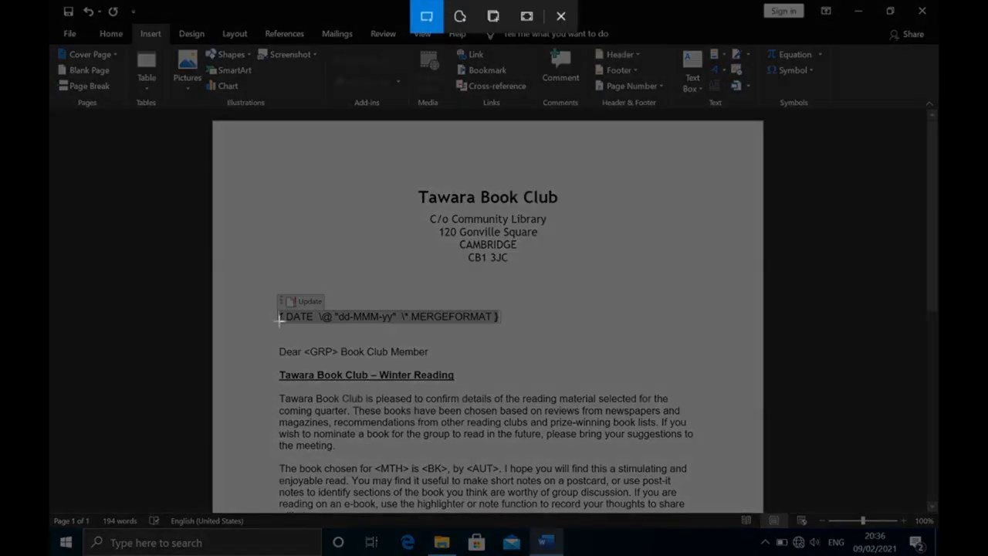
left_click_drag(274, 310, 509, 328)
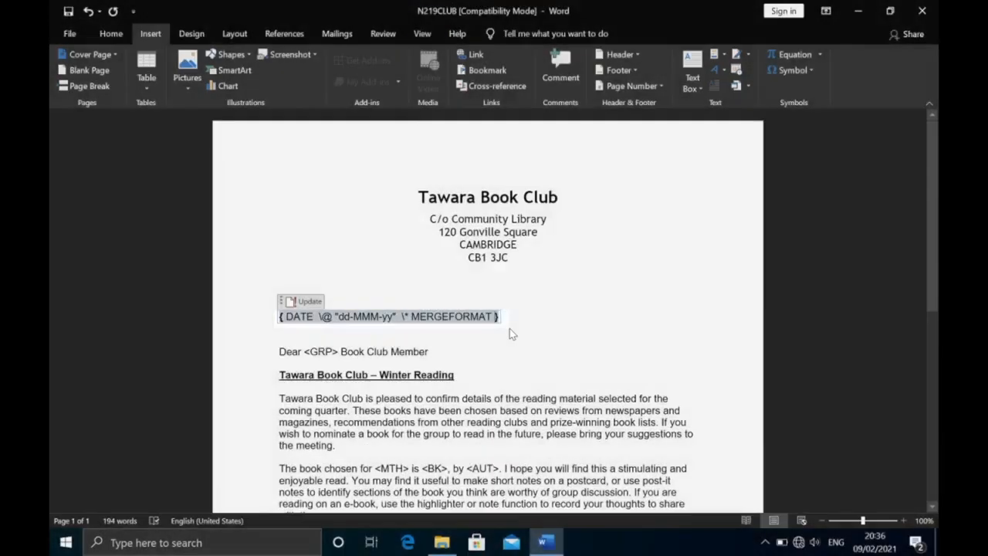
- Open the N219EVIDENCE document from the november 2019 folder
mouse_move(443, 532)
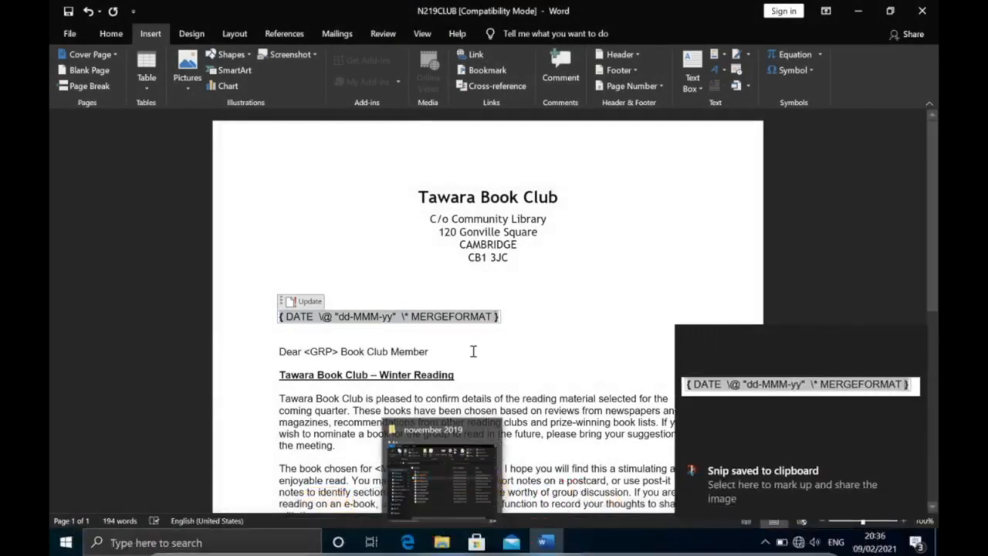
left_click(441, 542)
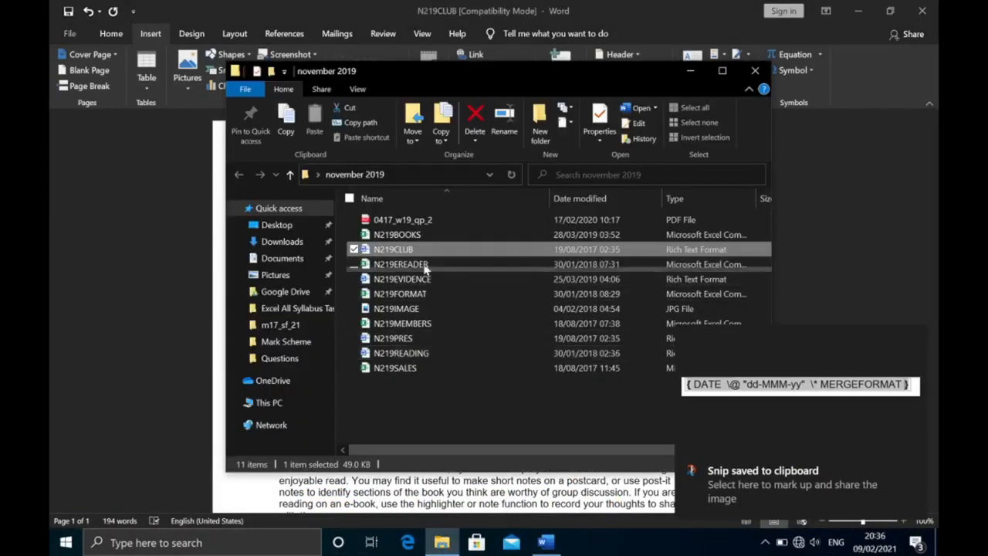
left_click(434, 283)
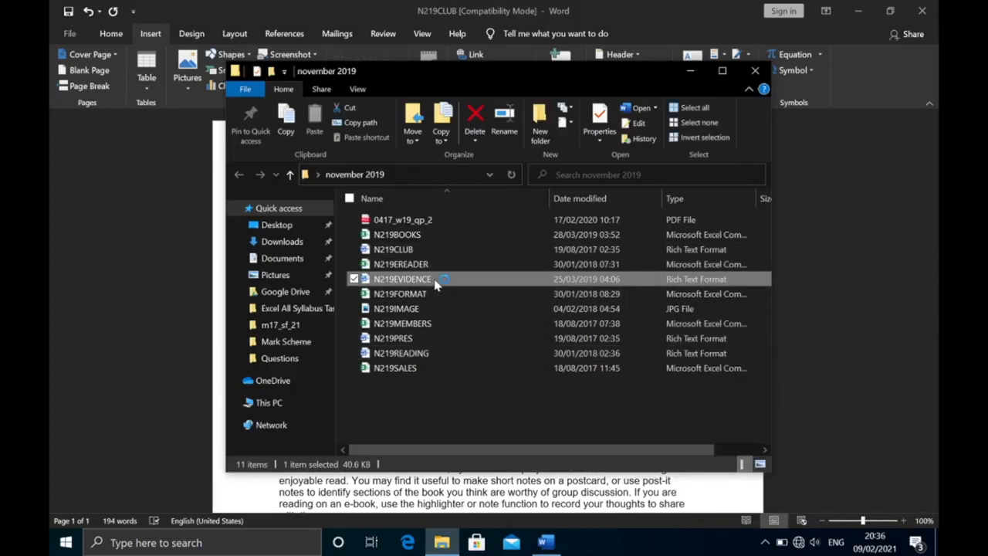
double_click(434, 283)
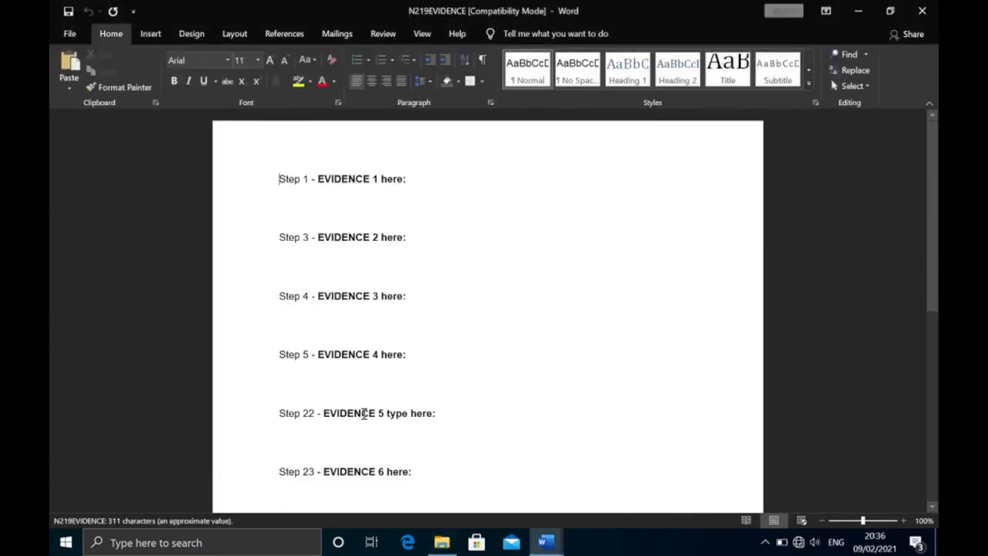
- Paste the field-code screenshot under Step 29 – EVIDENCE 10, then minimise the evidence document
scroll(363, 412, "down", 5)
scroll(364, 413, "down", 3)
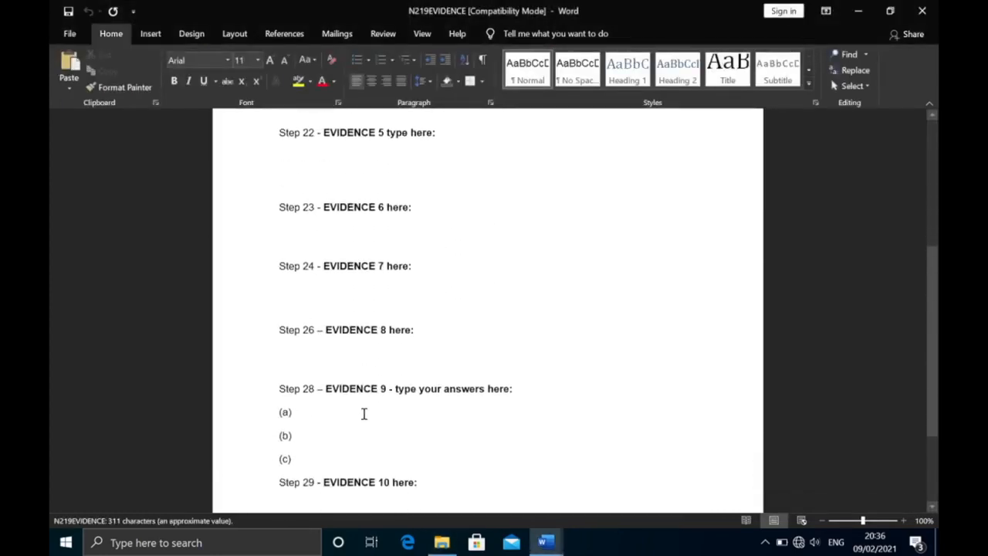
left_click(359, 374)
key("alt+shift+d")
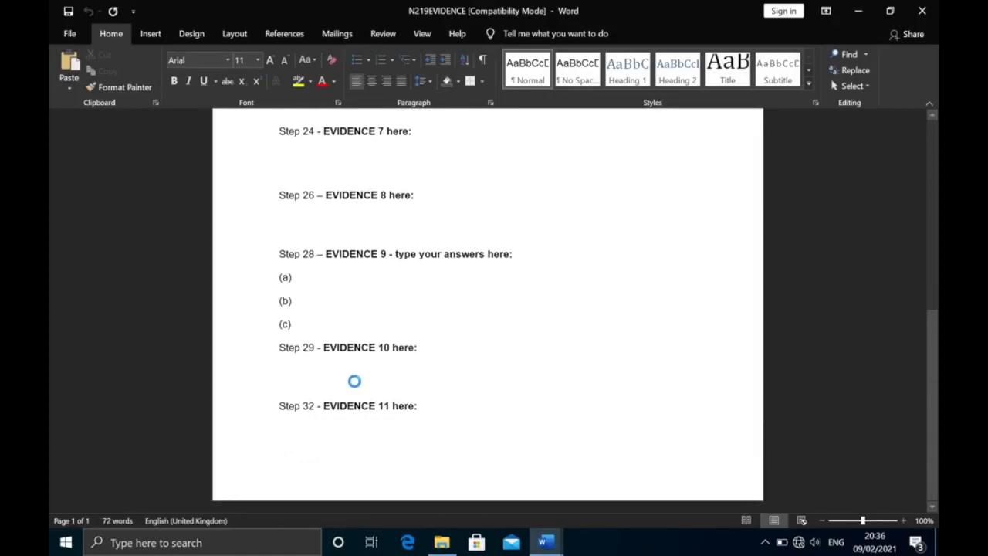
left_click(451, 392)
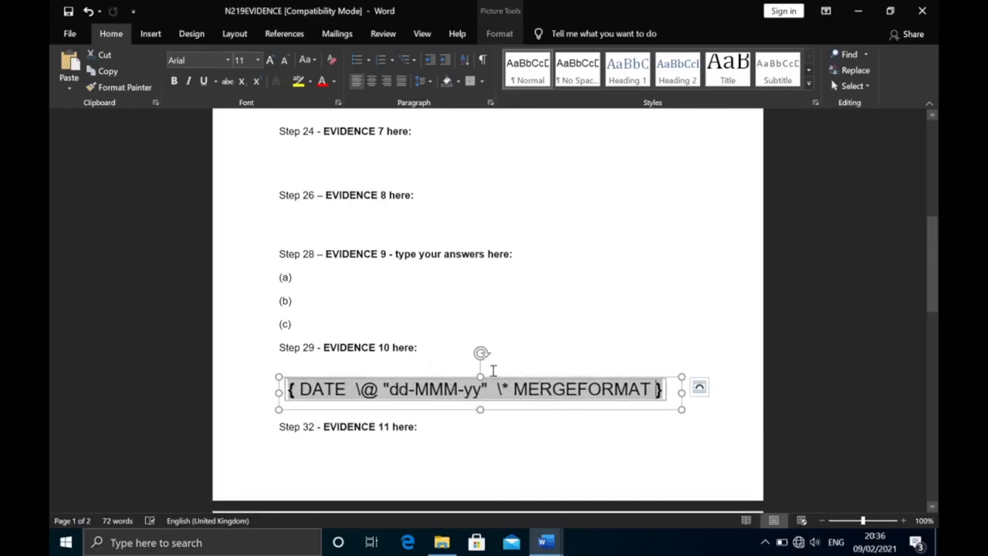
left_click(858, 11)
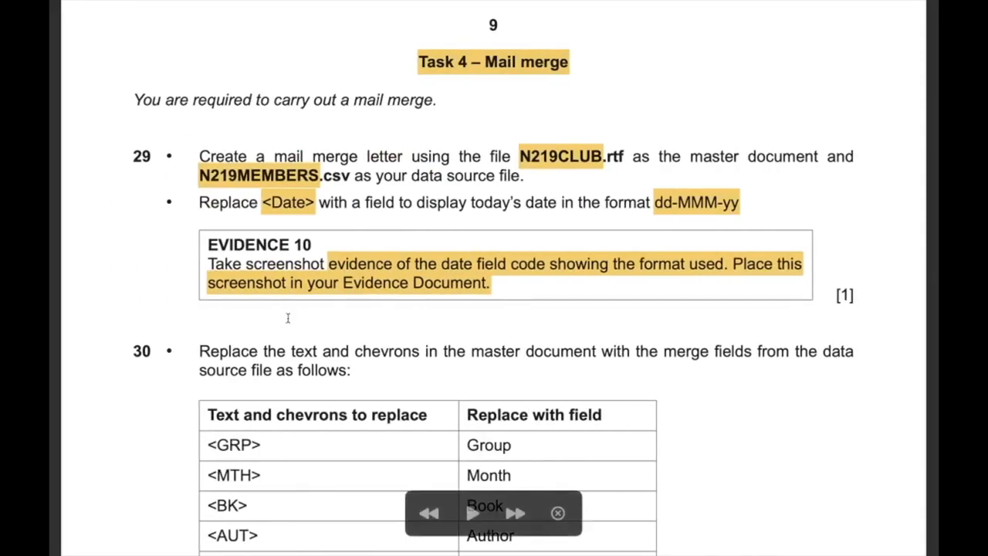
- Highlight task 30's instruction about replacing chevrons with merge fields from the data source
scroll(414, 345, "down", 3)
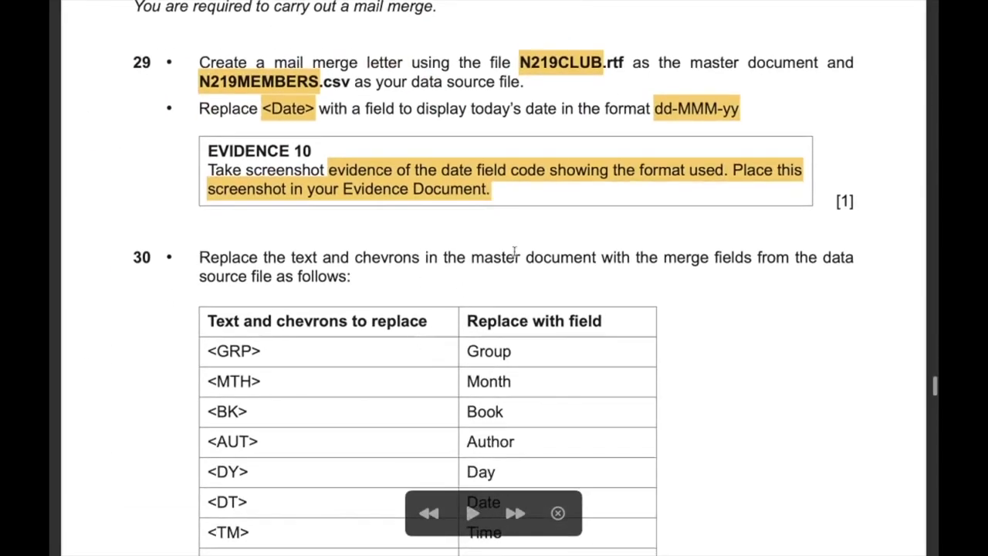
left_click_drag(463, 259, 691, 268)
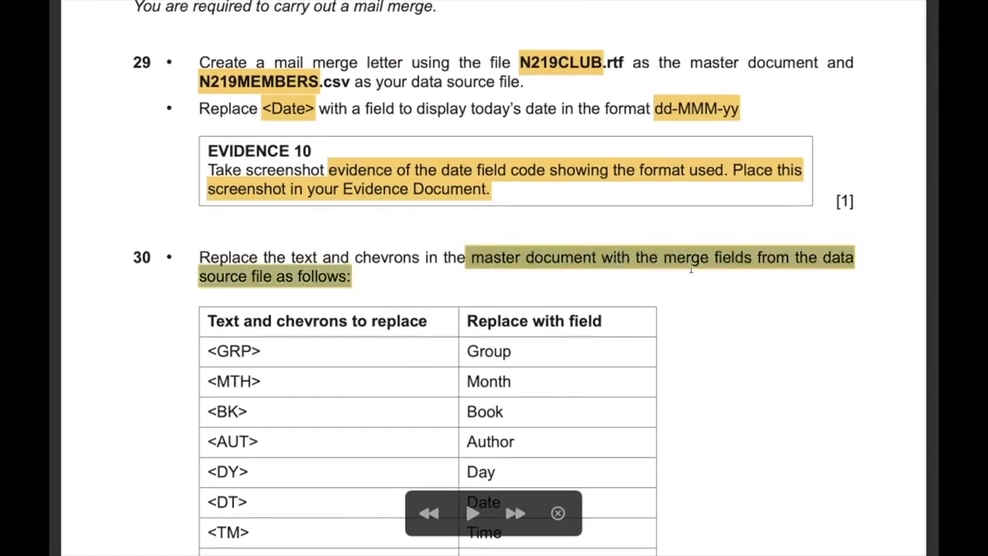
scroll(458, 257, "down", 3)
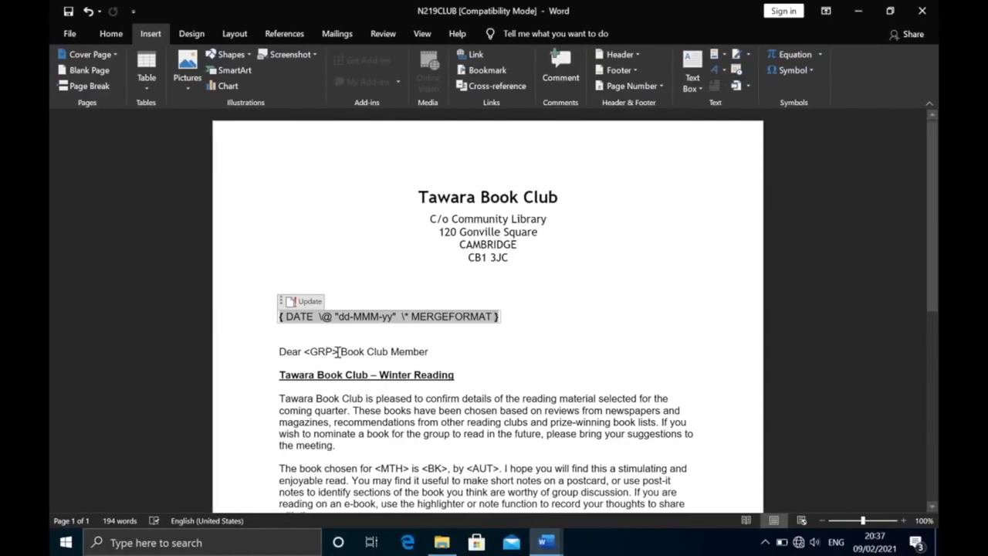
- Replace <GRP> in the greeting with the «Group» merge field
left_click_drag(337, 351, 307, 352)
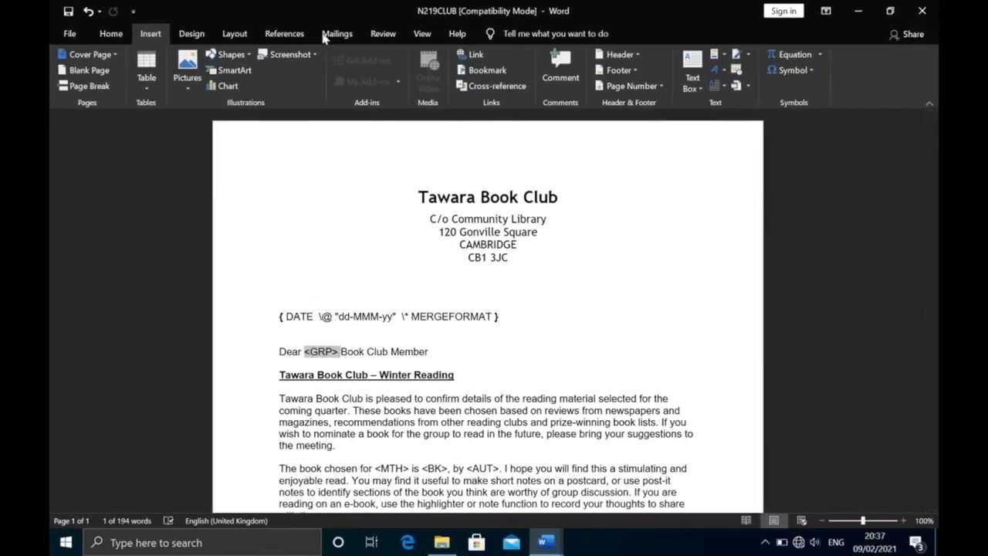
left_click(337, 34)
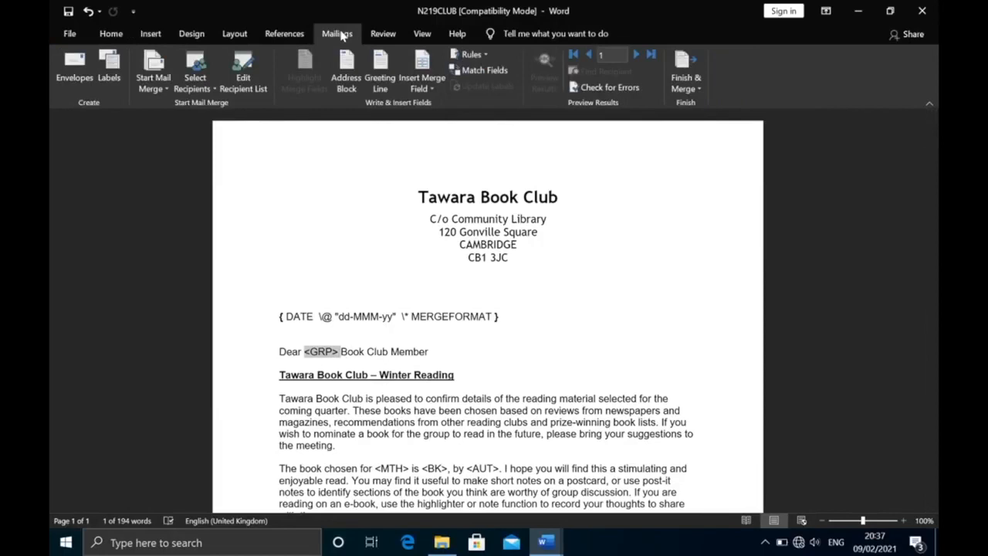
left_click(422, 85)
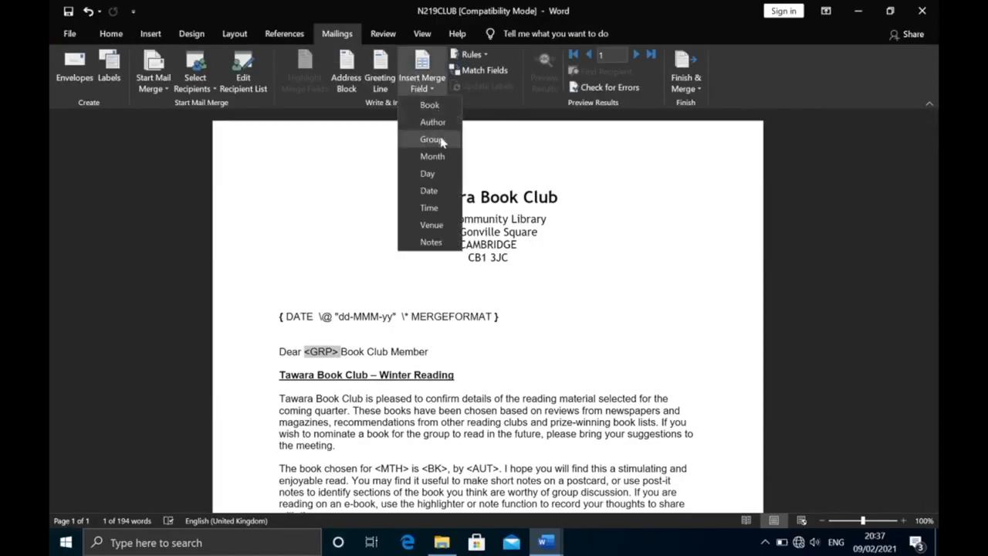
left_click(430, 139)
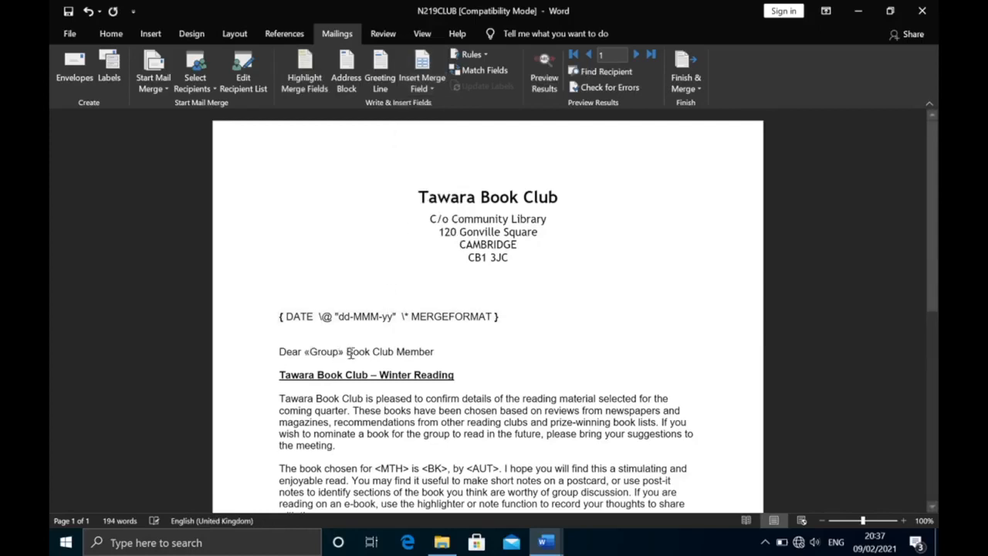
- Replace <MTH> in the body with the «Month» merge field
scroll(349, 352, "down", 2)
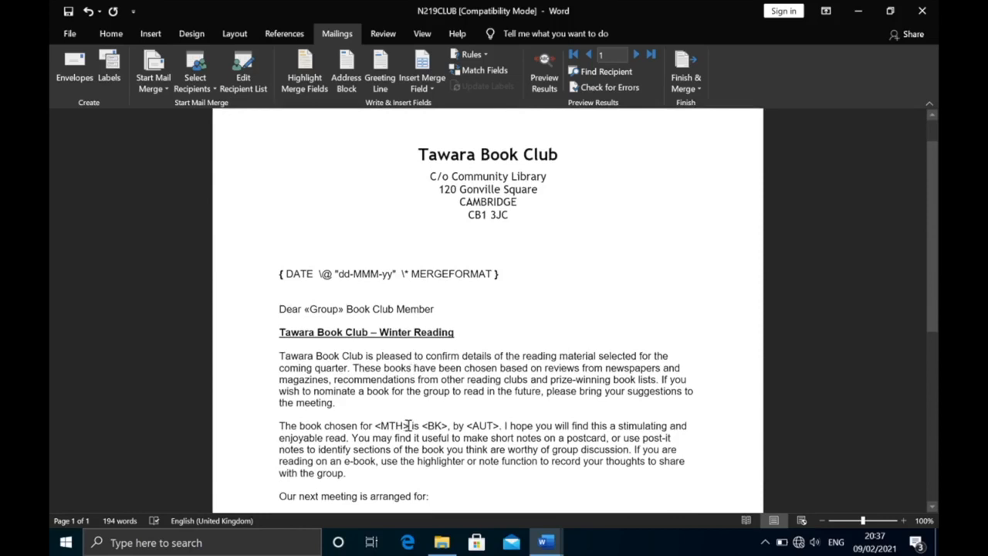
left_click(382, 430, "shift")
left_click(375, 426, "shift")
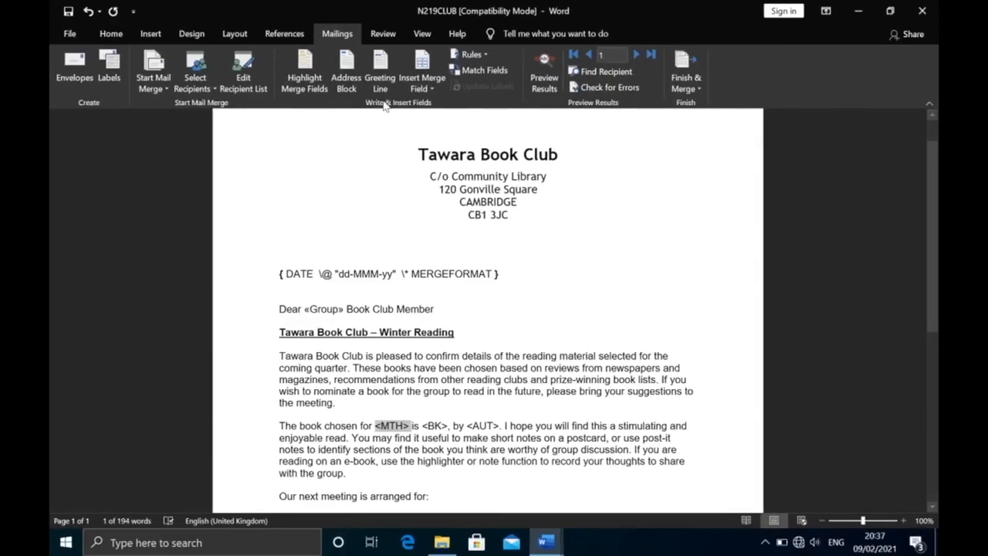
left_click(423, 89)
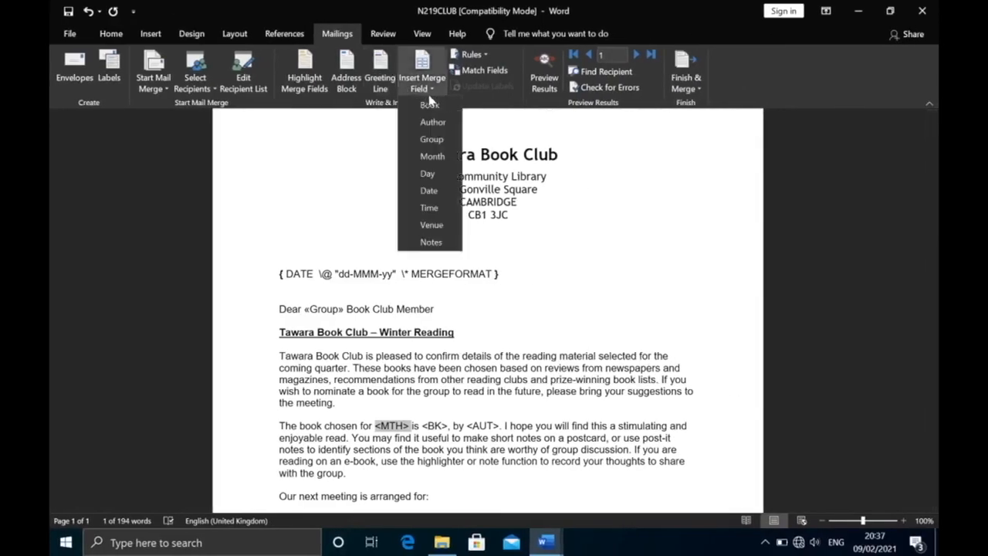
left_click(433, 156)
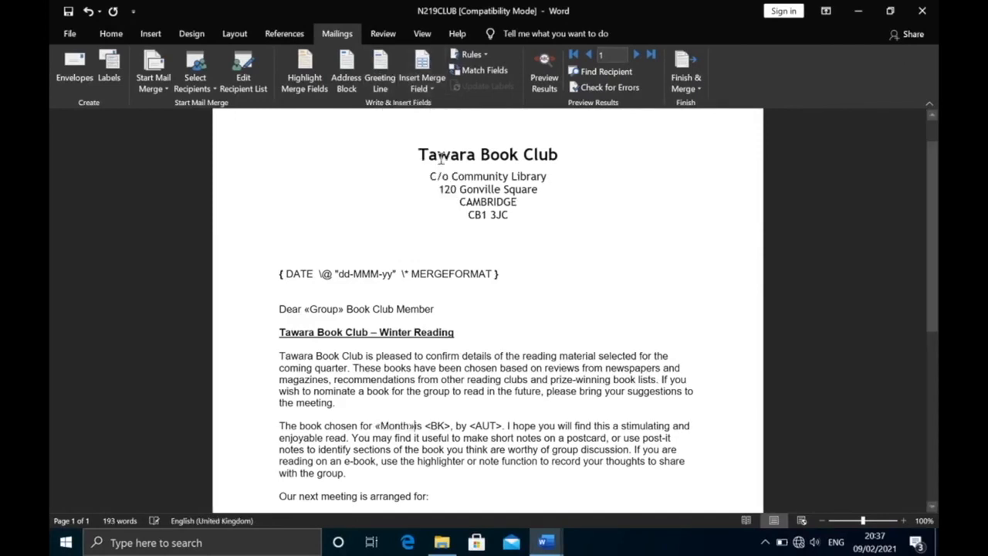
- Replace the <BK> placeholder with the «Book» merge field
left_click_drag(454, 423, 433, 423)
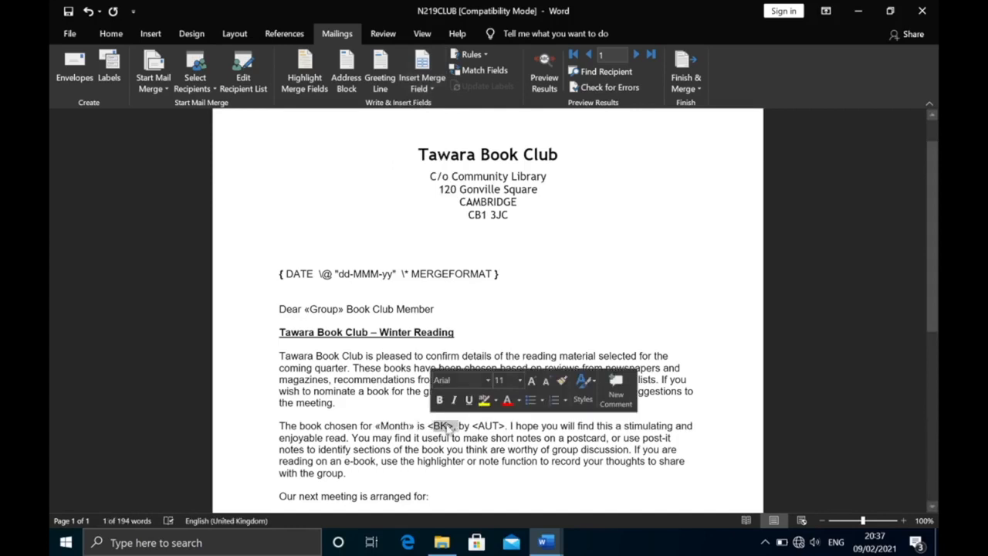
left_click(453, 425)
key("shift+Left")
key("shift+Left")
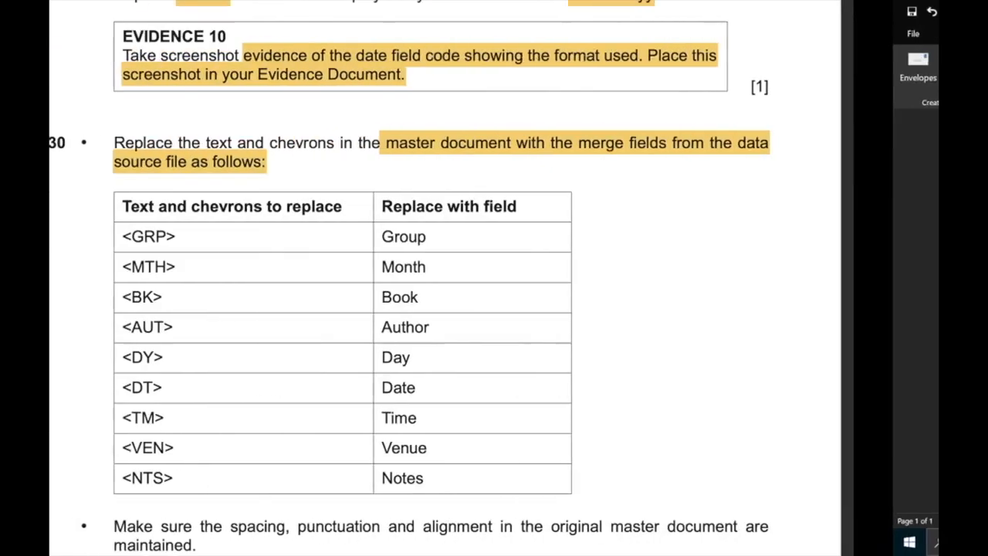
key("alt+Tab")
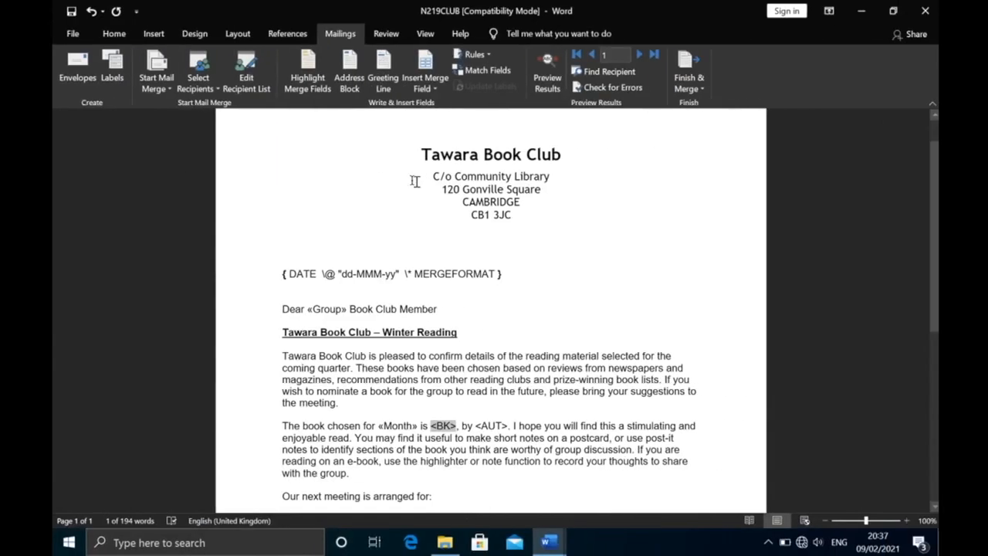
left_click(423, 88)
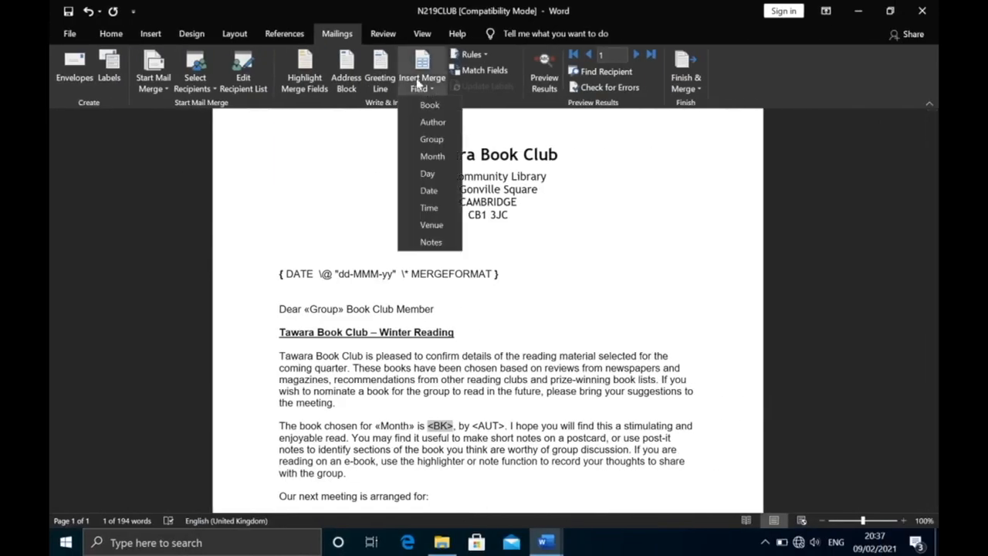
left_click(432, 106)
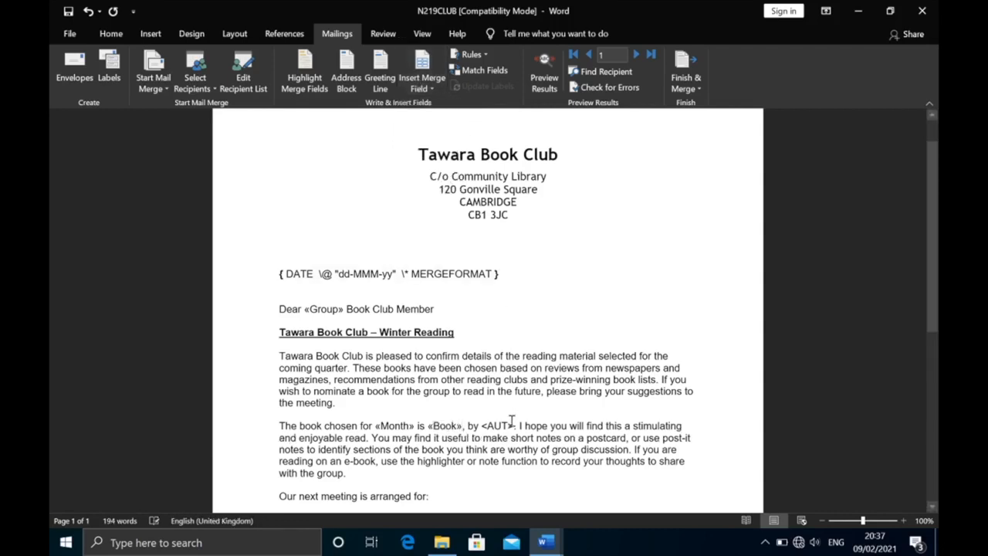
- Replace <AUT> with the «Author» merge field so the line reads «Book», by «Author»
key("shift+Left")
key("shift+Left")
key("shift+Left")
key("shift+Left")
key("shift+Left")
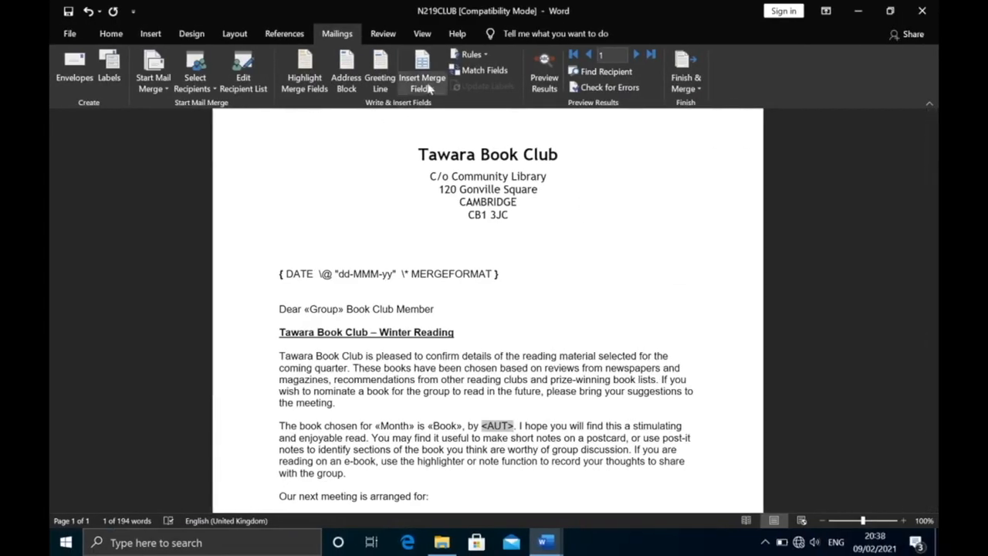
left_click(427, 88)
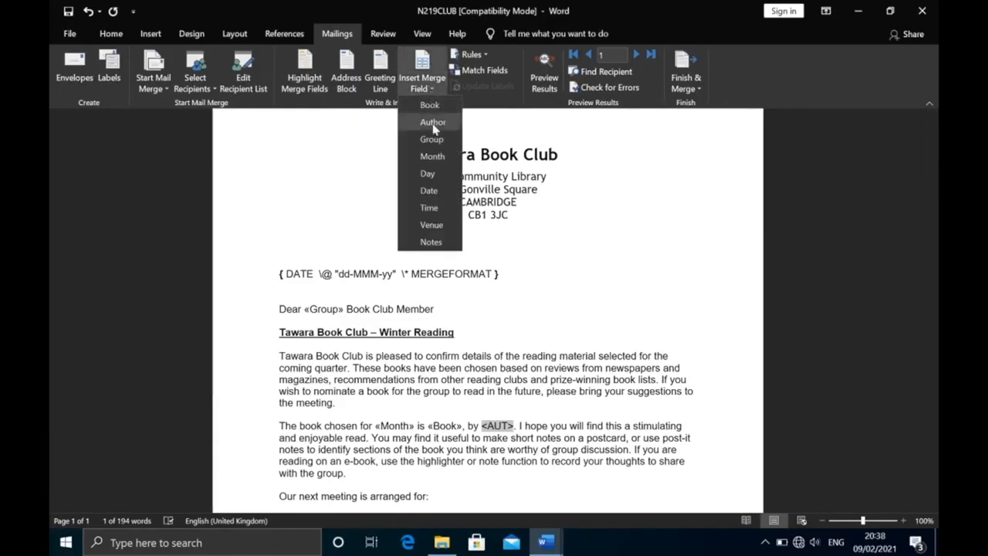
left_click(436, 123)
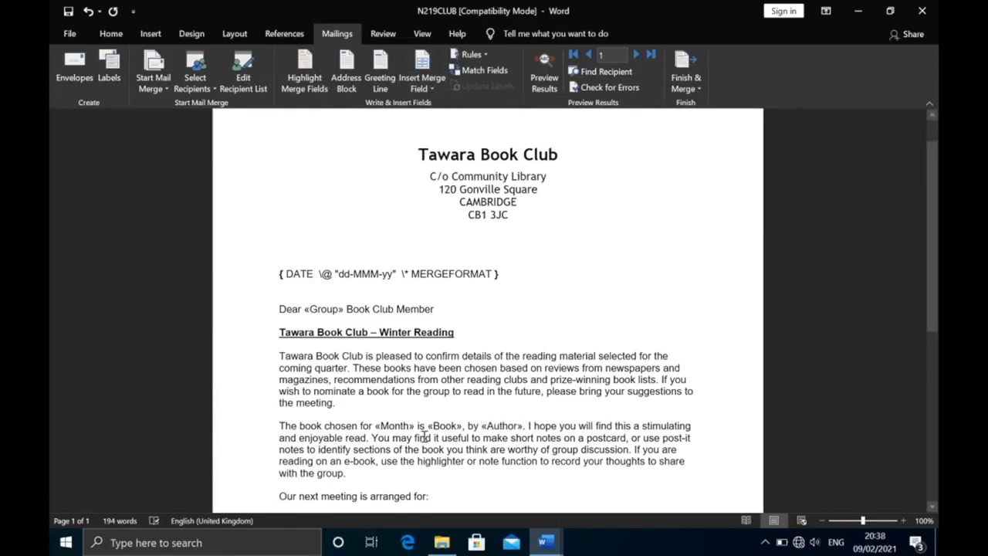
scroll(424, 437, "down", 1)
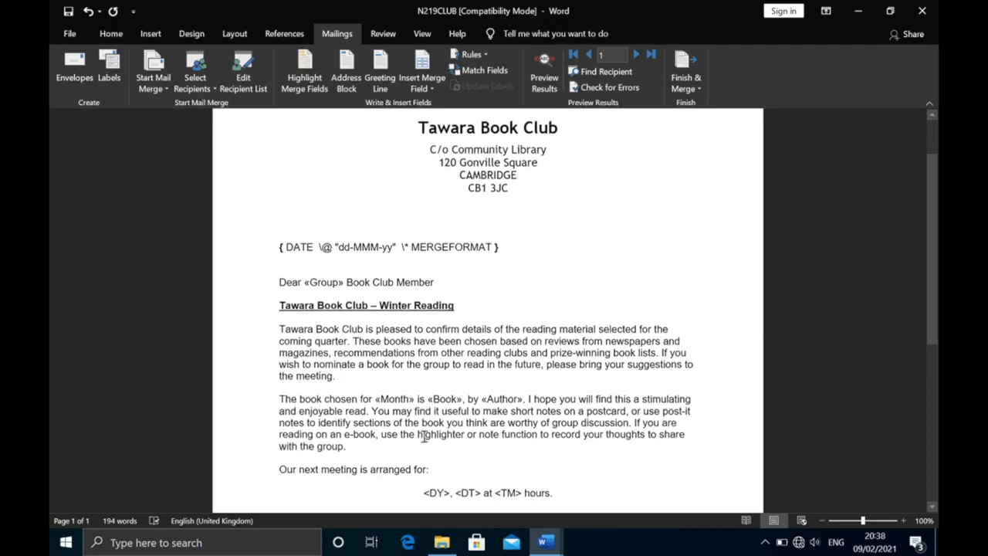
- Replace <DY> on the meeting line with the «Day» merge field
scroll(423, 437, "down", 1)
left_click_drag(448, 471, 425, 470)
left_click(424, 471)
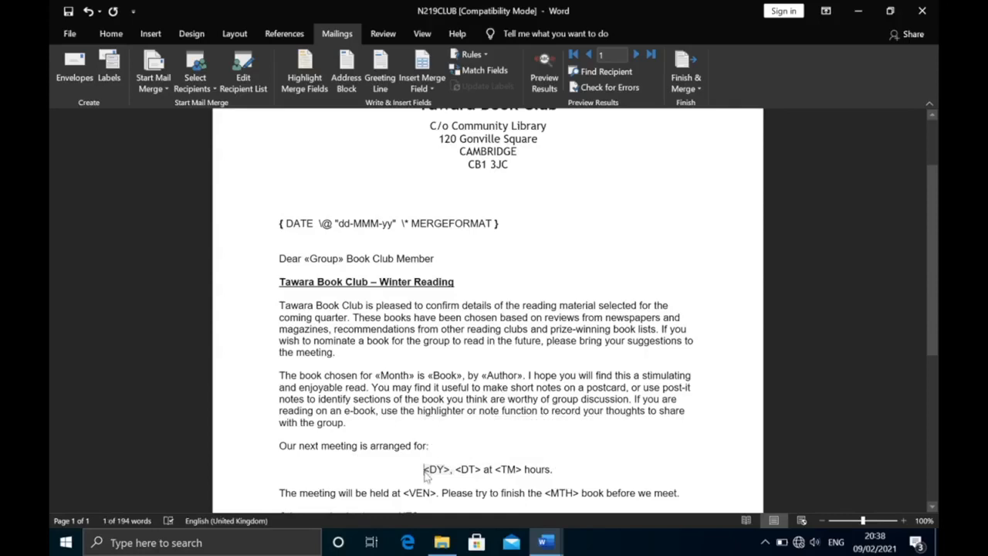
key("shift+Right")
key("shift+Right")
key("ctrl+Left")
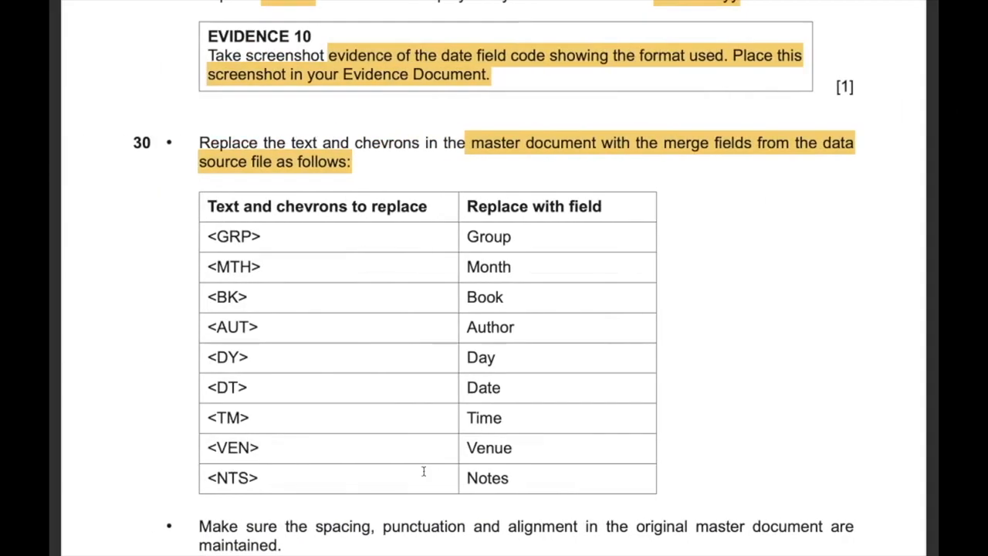
key("ctrl+super+Right")
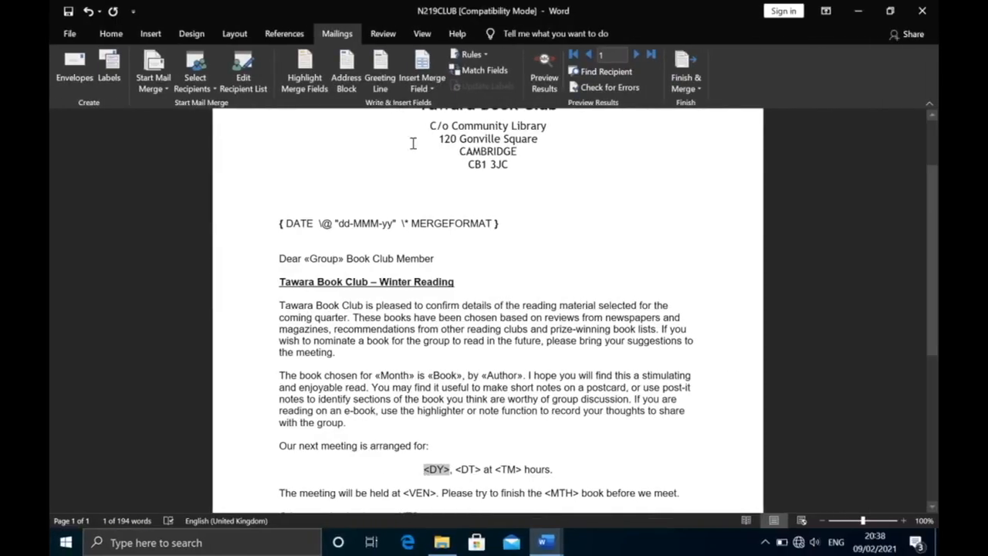
left_click(420, 90)
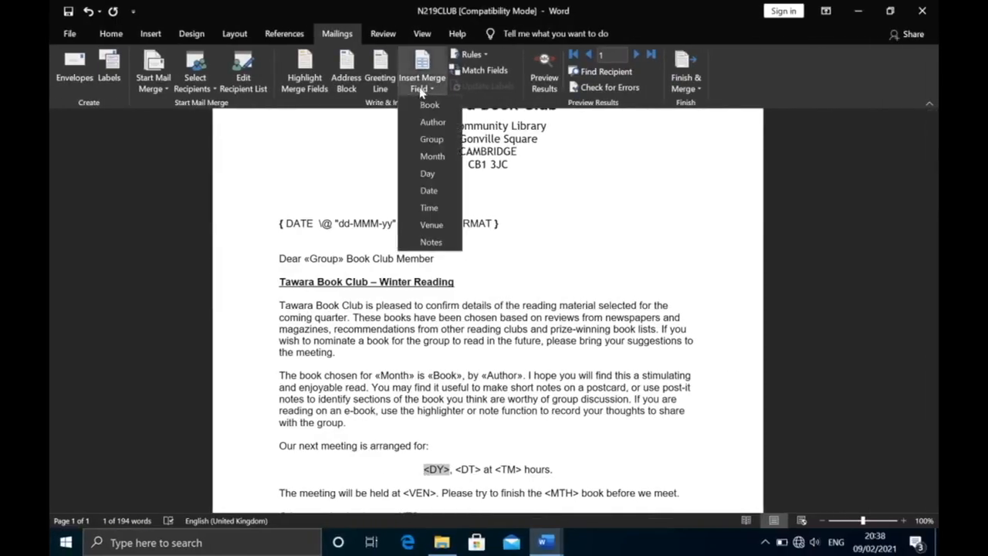
left_click(432, 173)
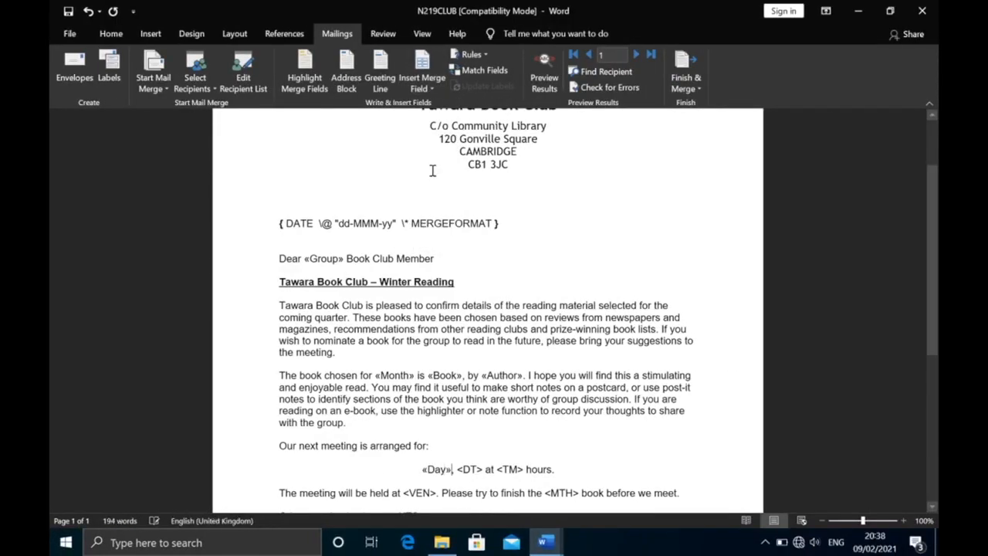
- Replace <DT> and <TM> with the «Date» and «Time» merge fields
double_click(457, 470)
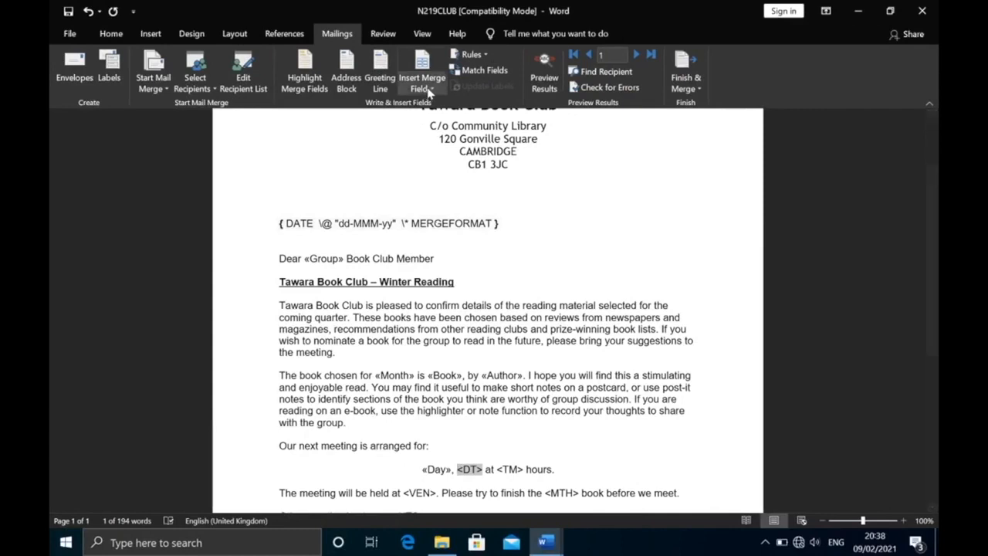
left_click(429, 90)
left_click(429, 189)
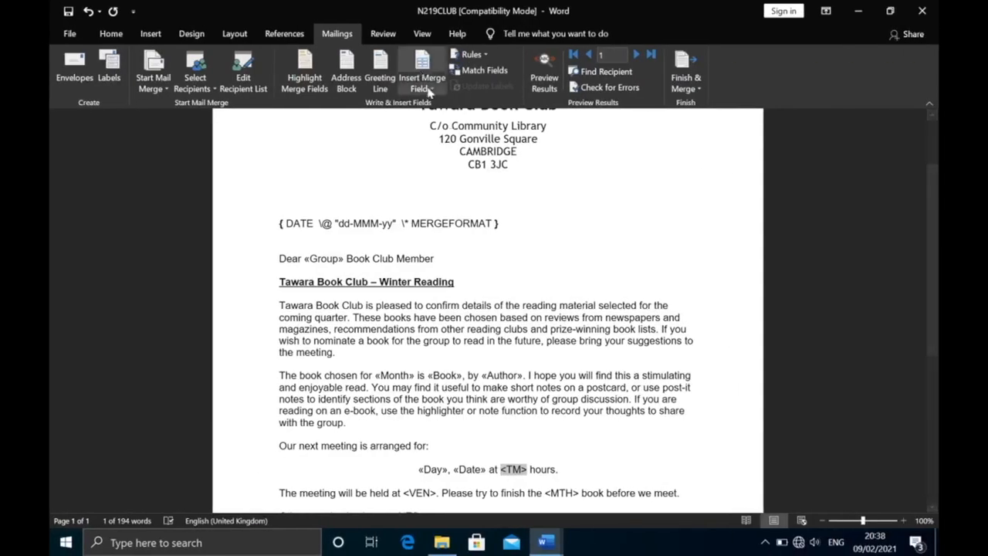
left_click(429, 88)
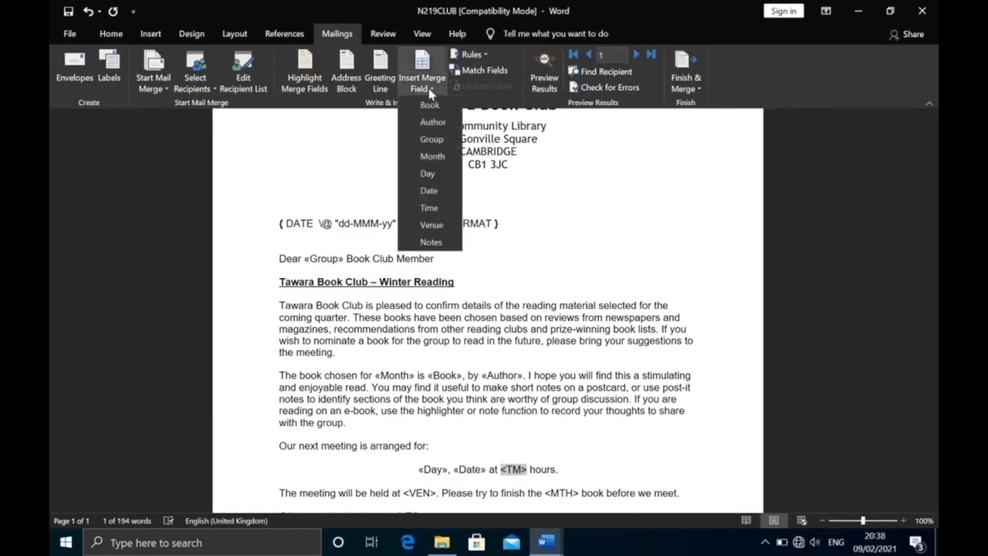
left_click(429, 207)
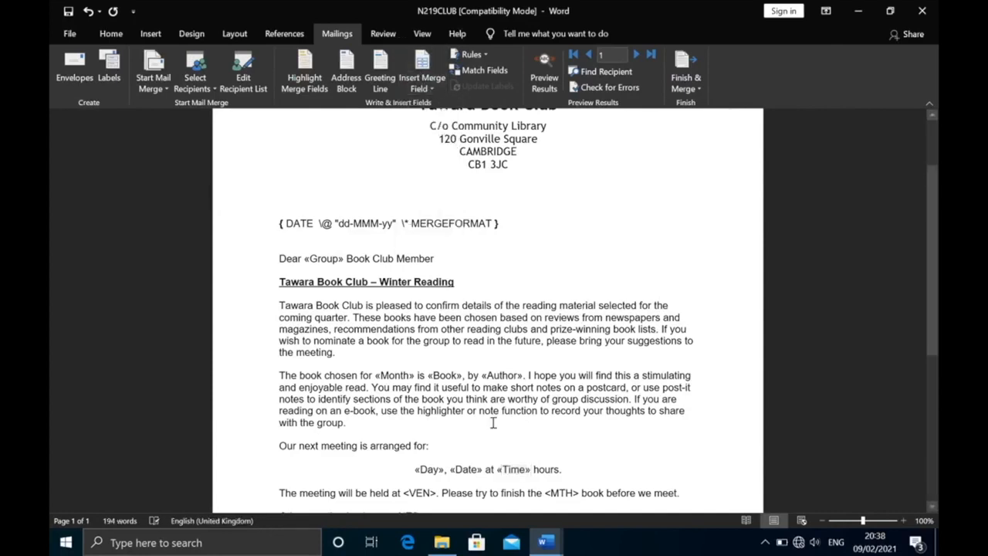
scroll(493, 422, "down", 1)
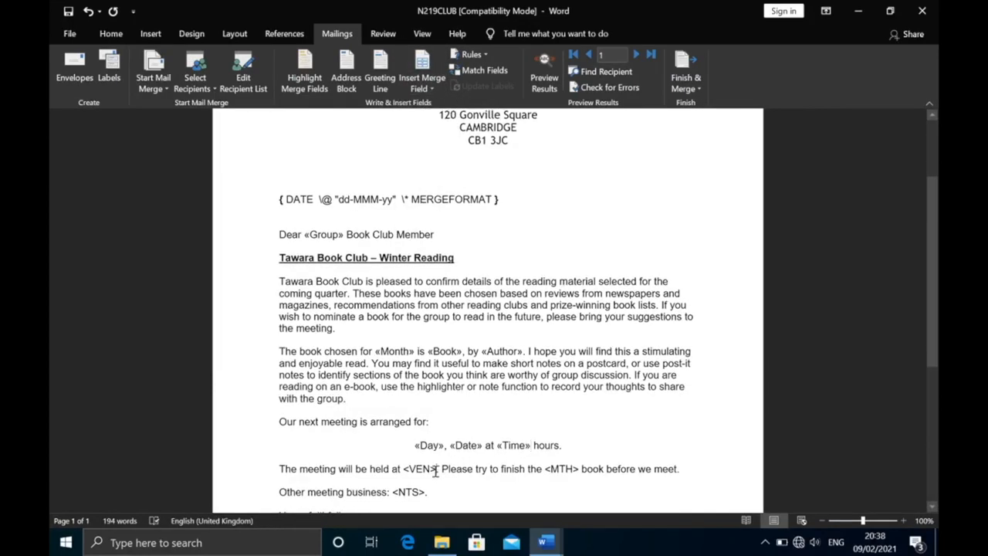
left_click_drag(436, 470, 423, 470)
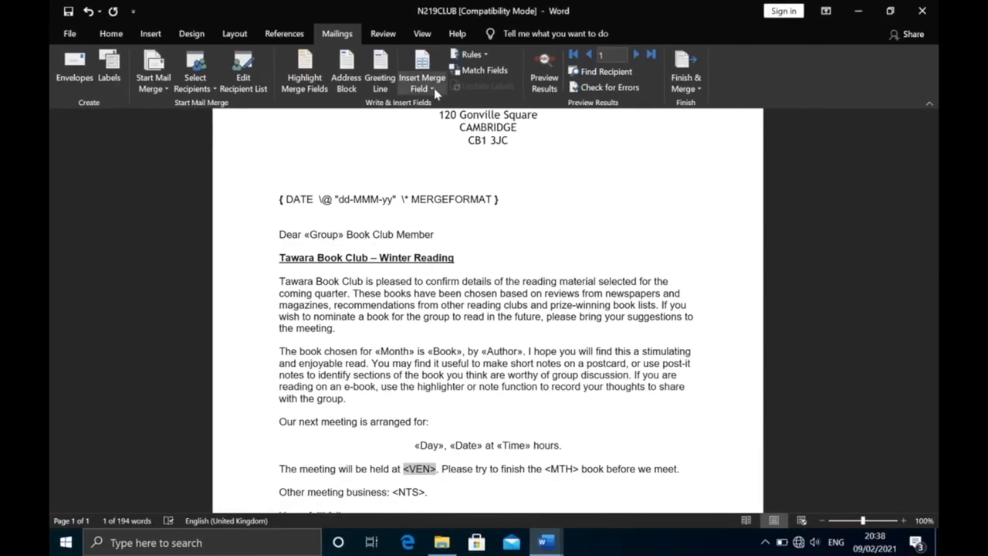
- Insert «Venue» in place of <VEN> and «Month» in place of the remaining <MTH>
left_click(429, 89)
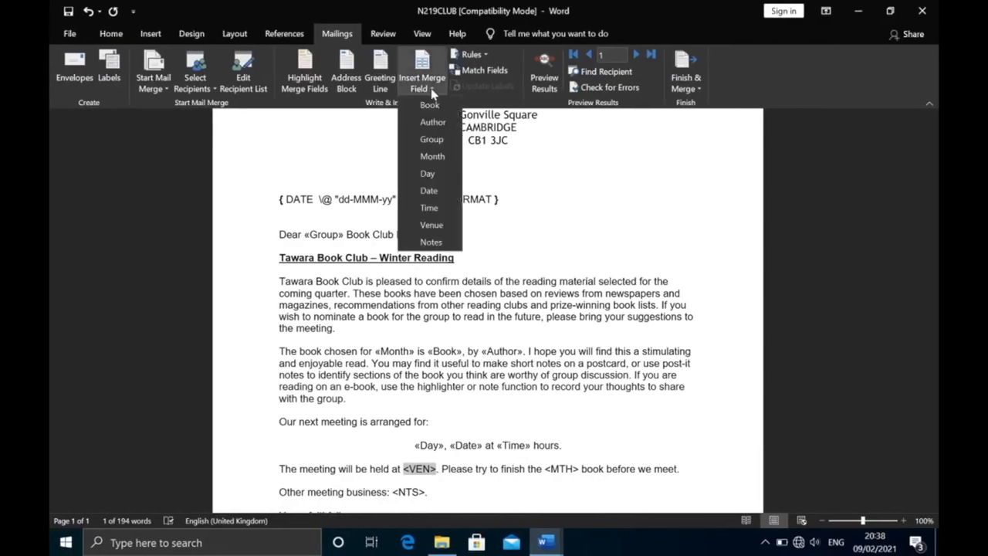
left_click(431, 223)
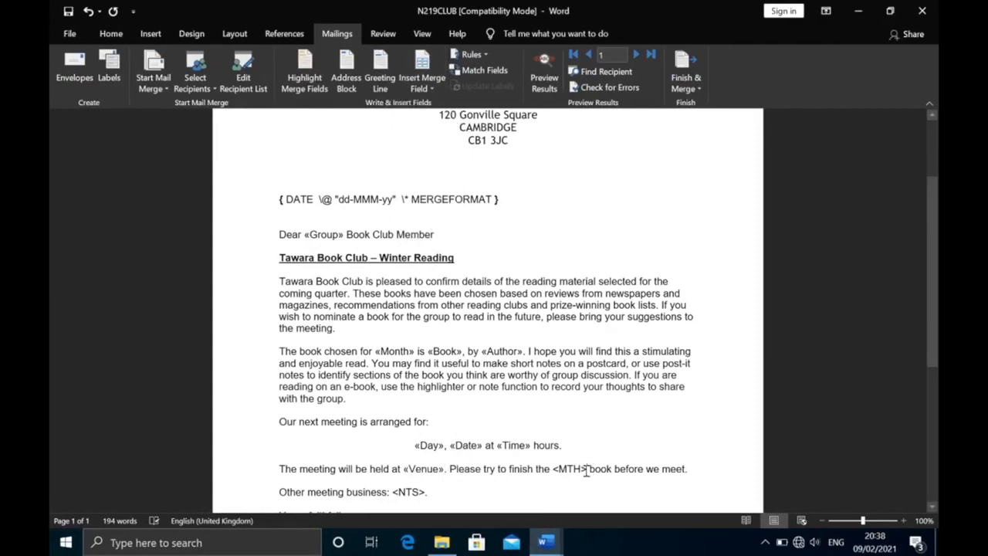
key("shift+Left")
key("shift+Left")
key("shift+Left")
key("shift+Left")
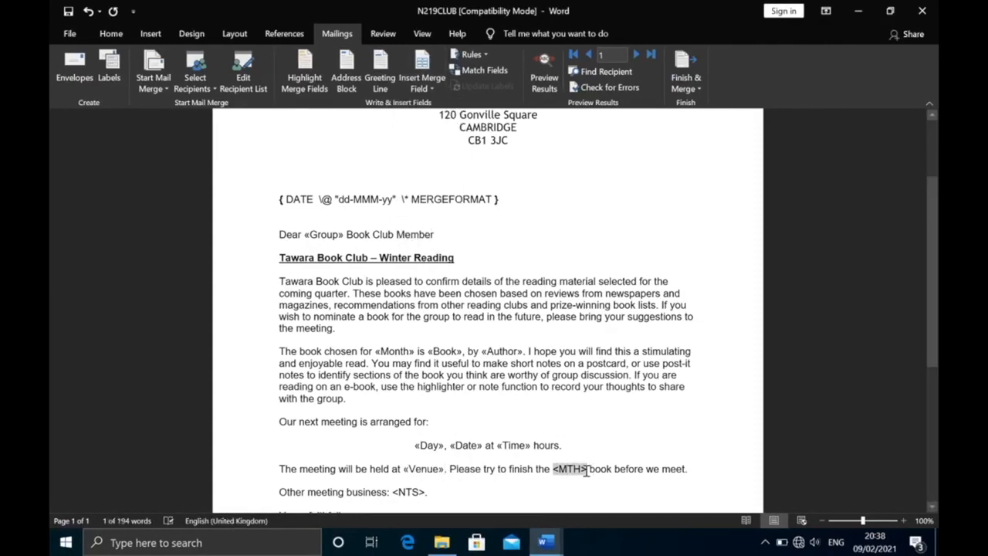
key("alt+Tab")
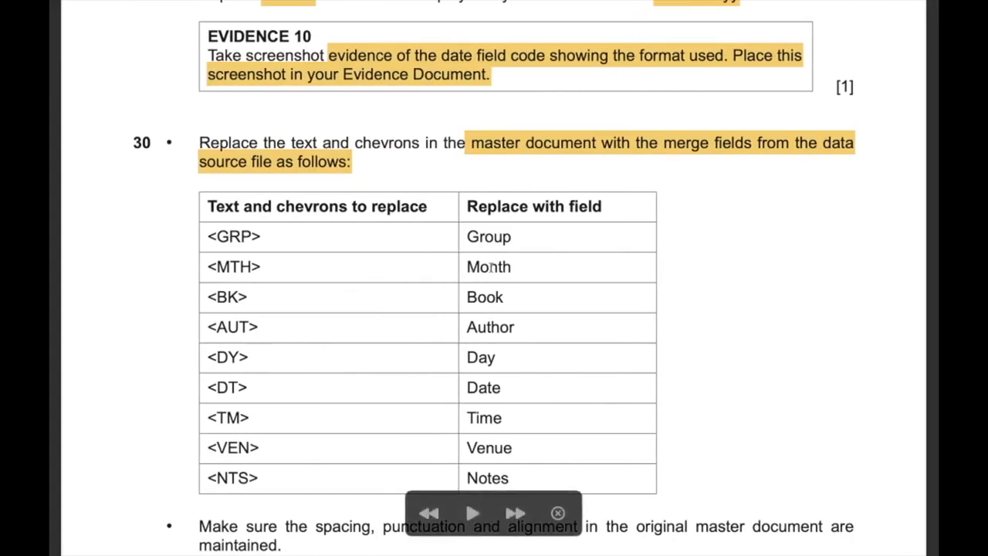
key("alt+Tab")
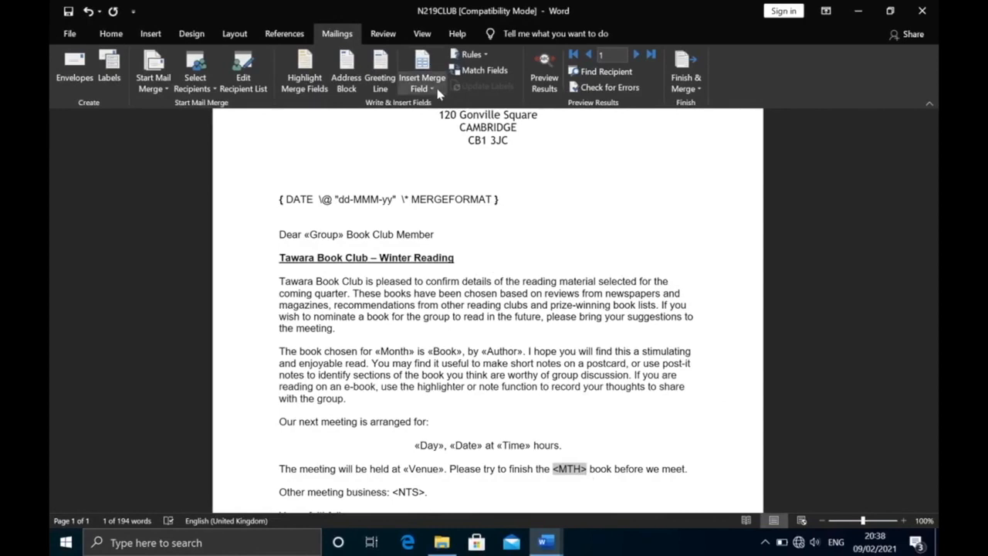
left_click(437, 93)
left_click(439, 158)
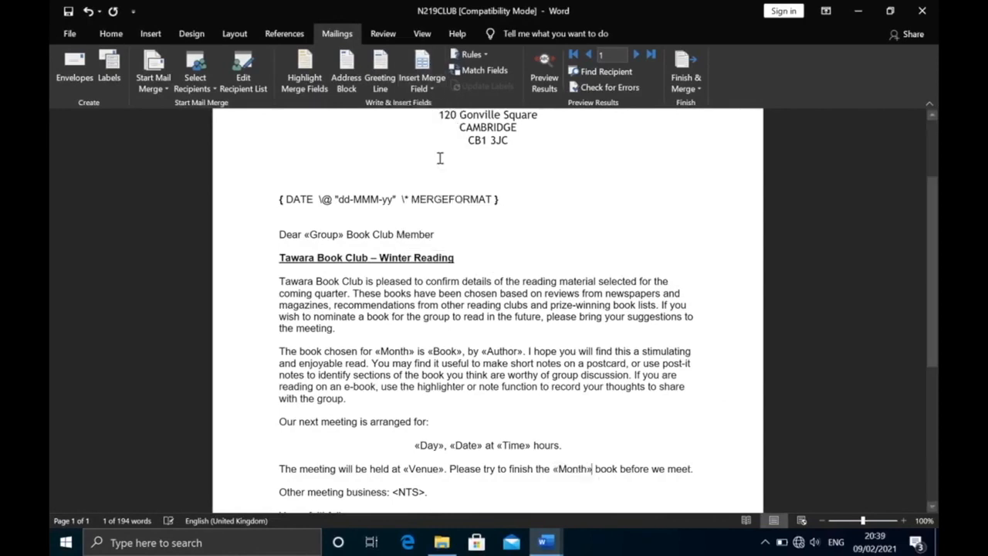
- Replace <NTS> with the «Notes» merge field and review the finished letter
double_click(423, 492)
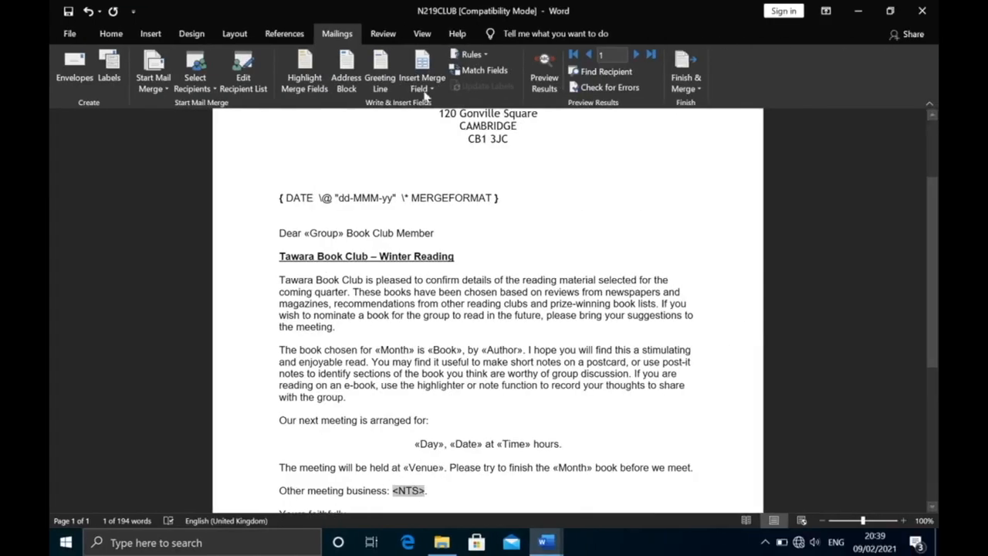
left_click(424, 85)
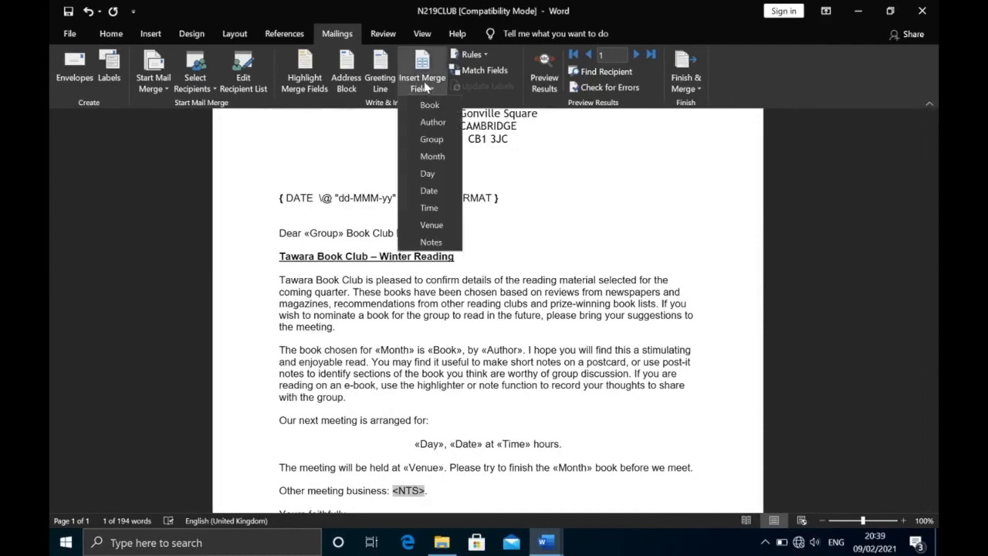
left_click(431, 242)
scroll(446, 364, "down", 3)
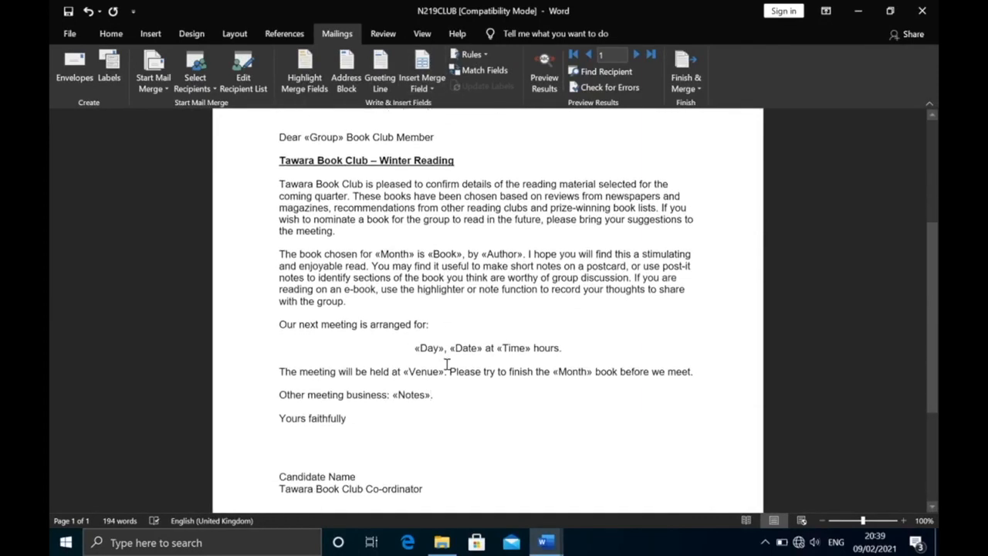
scroll(446, 364, "down", 3)
scroll(446, 364, "up", 2)
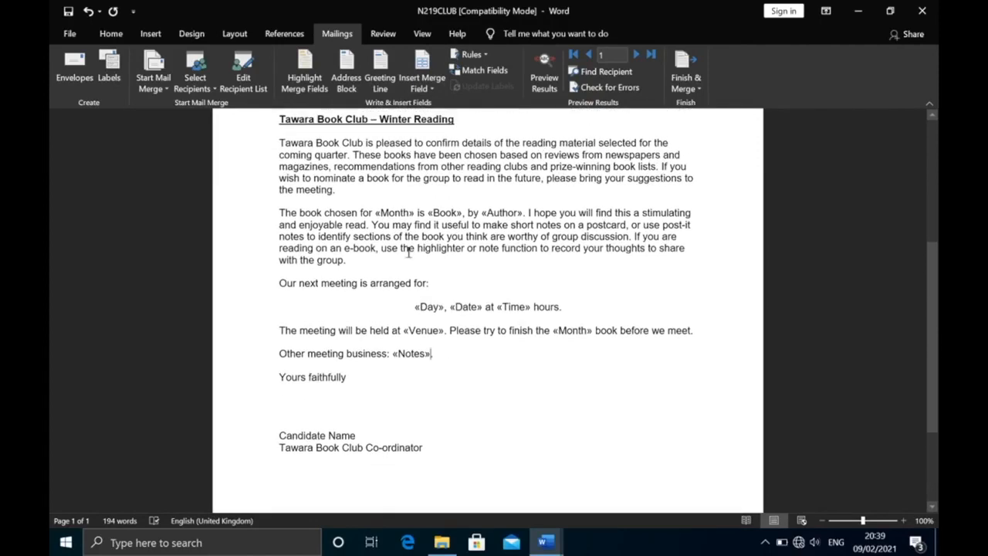
scroll(491, 226, "up", 4)
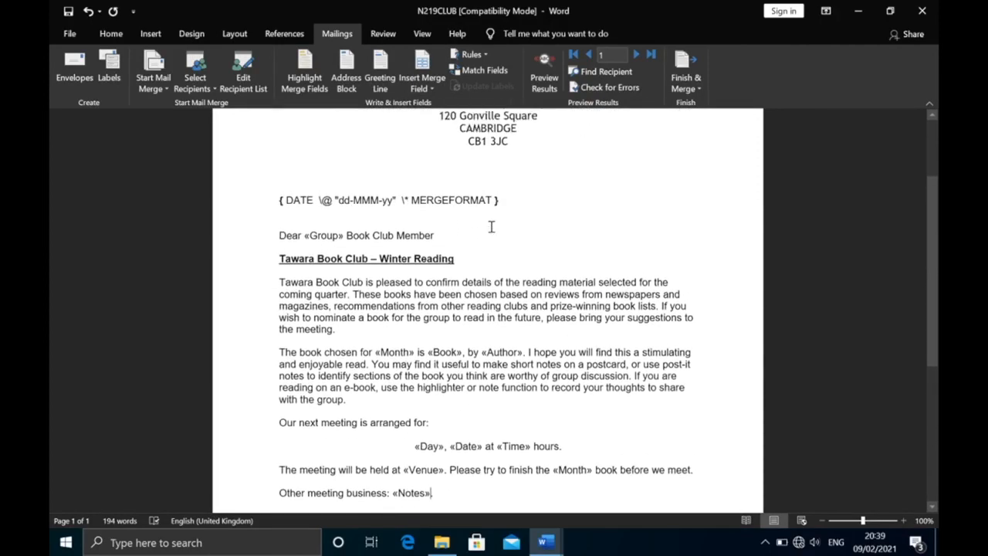
scroll(491, 226, "up", 3)
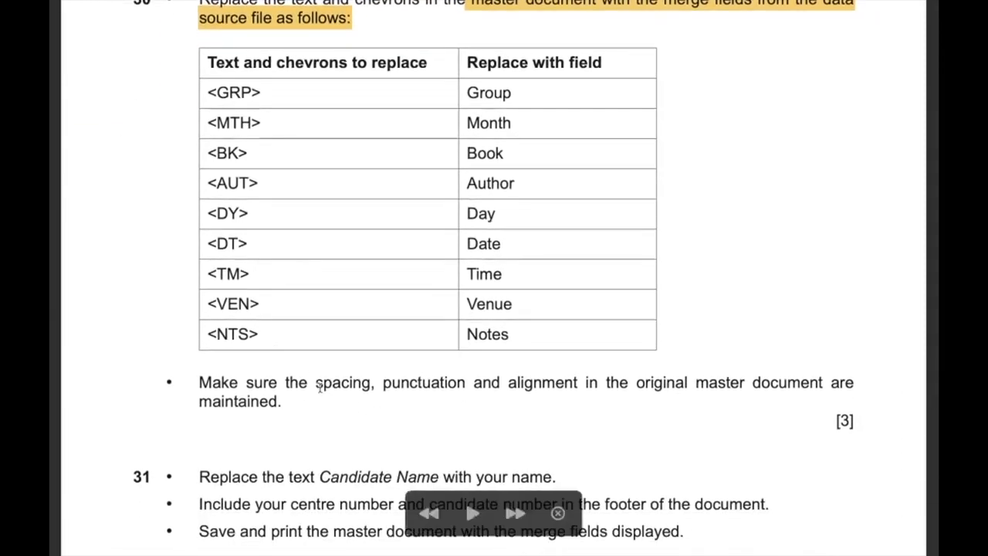
- Highlight the words spacing, alignment and punctuation in the exam instruction
left_click_drag(316, 384, 372, 384)
left_click_drag(520, 383, 566, 383)
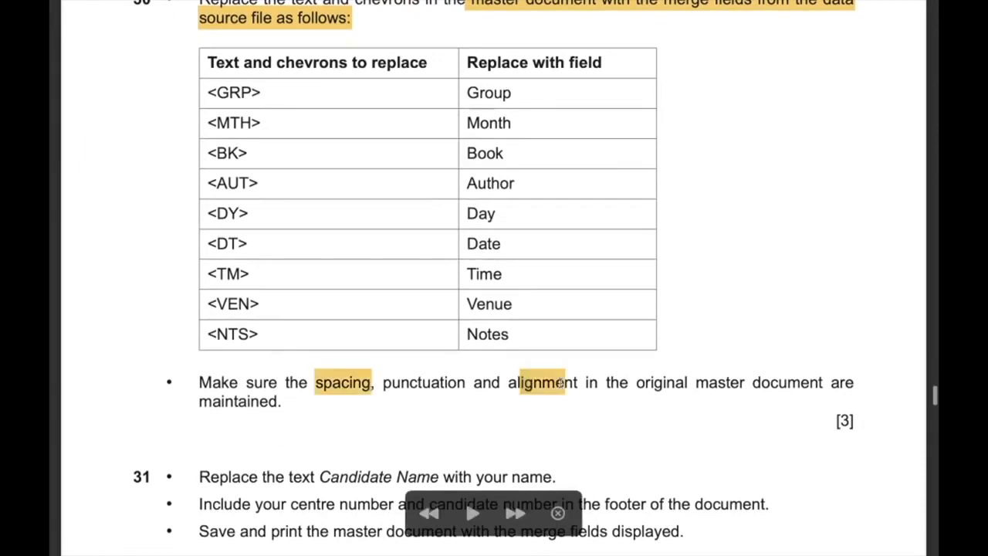
left_click_drag(387, 383, 446, 384)
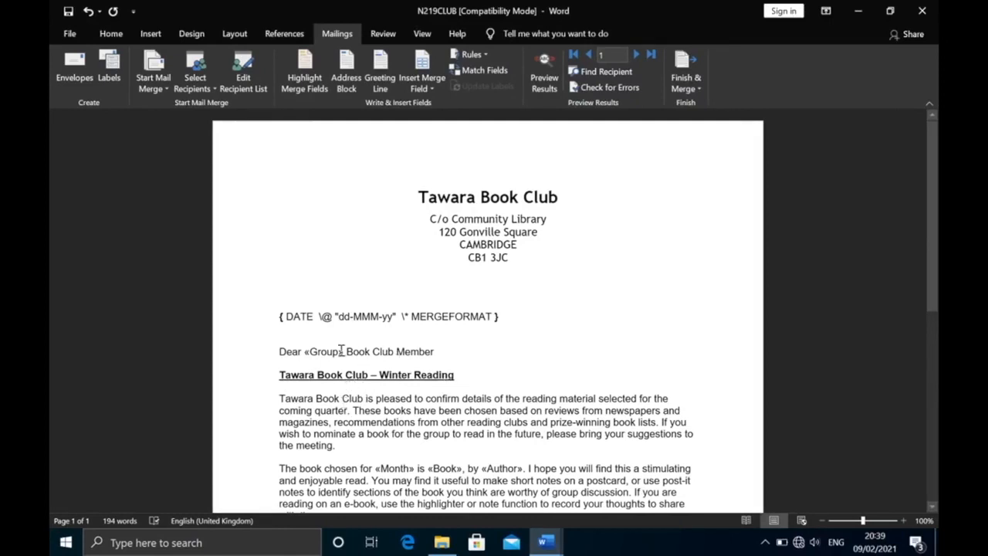
- Select the «Group» merge field, then scroll the question paper to question 31's PRINTOUT 4 box
double_click(340, 351)
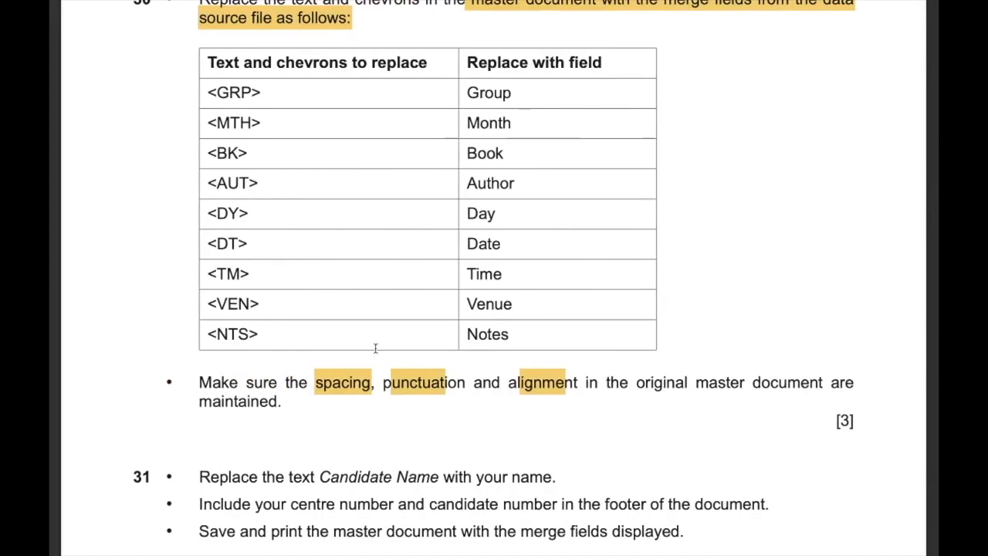
scroll(375, 348, "down", 3)
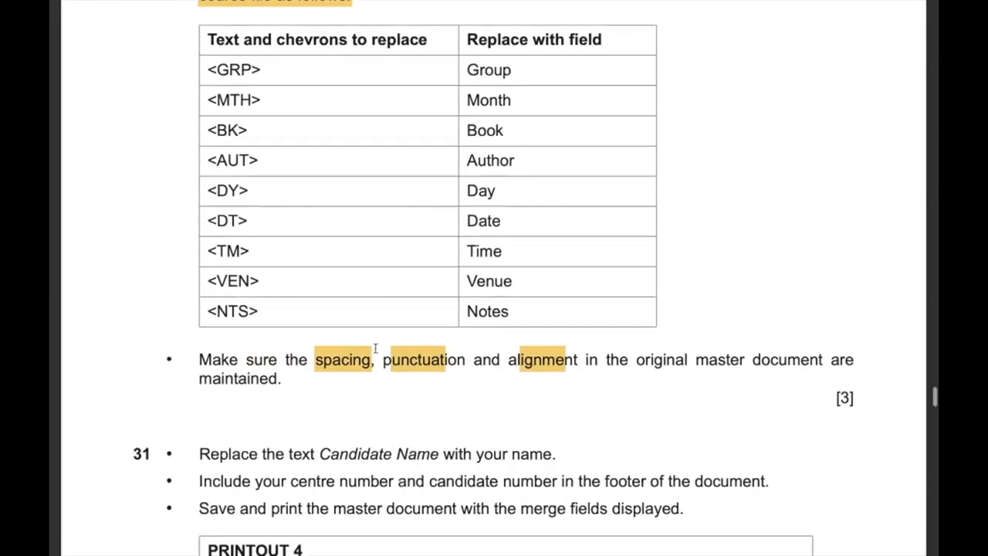
scroll(375, 348, "down", 2)
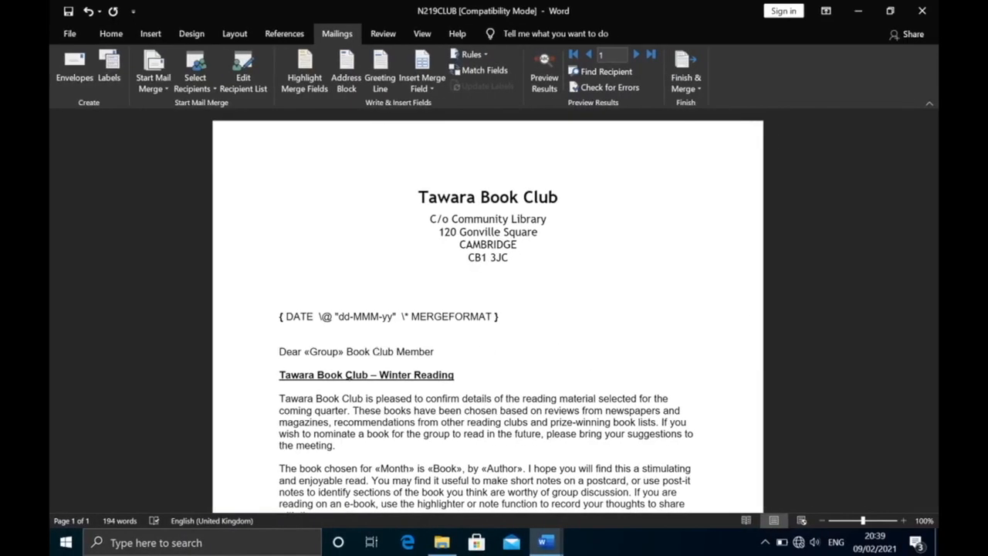
scroll(345, 392, "down", 5)
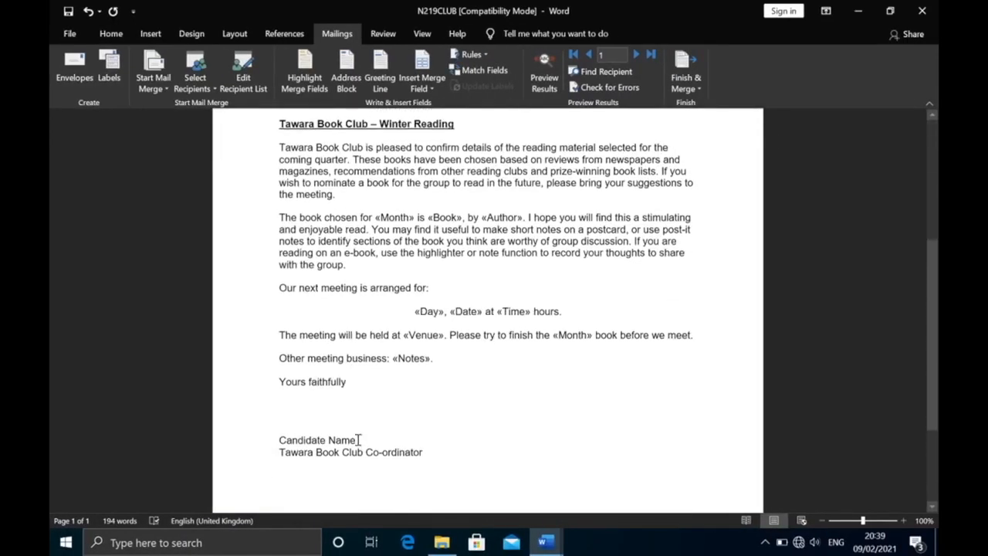
- Type the candidate's own name over 'Candidate Name', fixing the wrongly capitalised O
left_click_drag(359, 440, 283, 440)
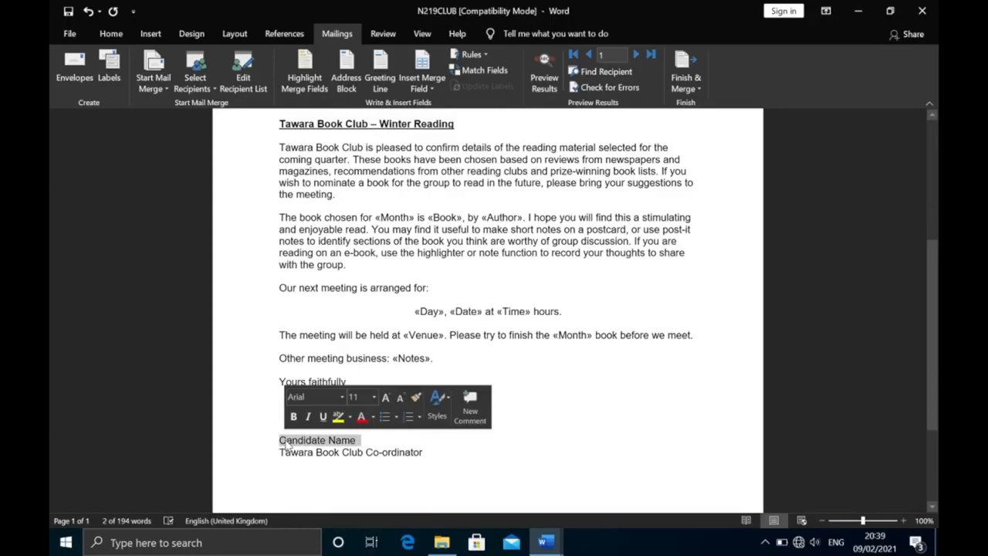
type("MOhanned Mustafa")
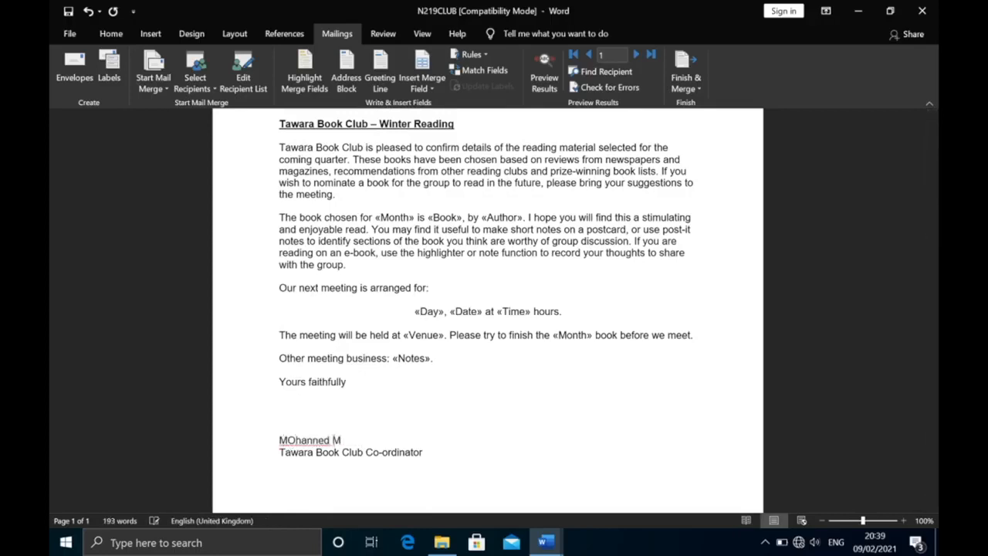
left_click(294, 440)
key("BackSpace")
type("o")
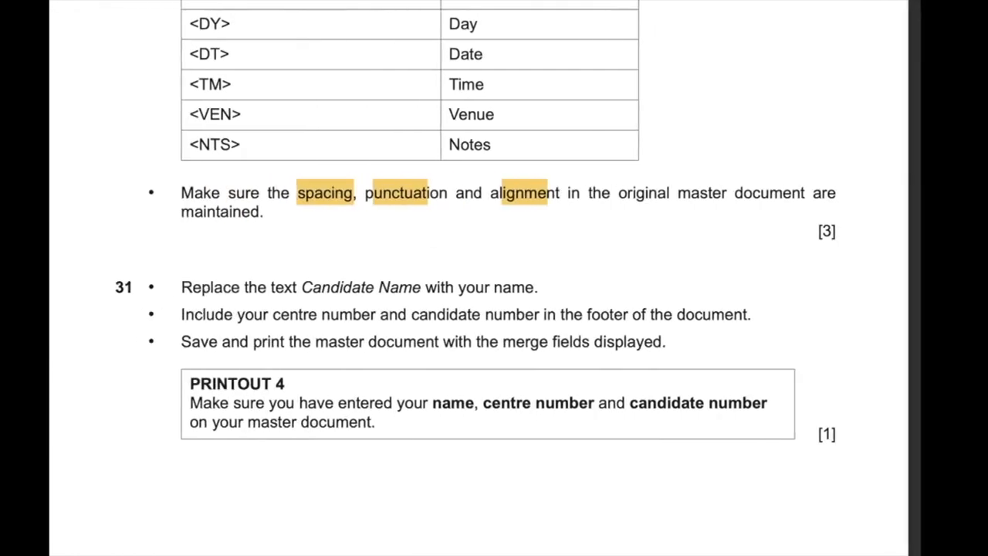
left_click_drag(294, 317, 654, 316)
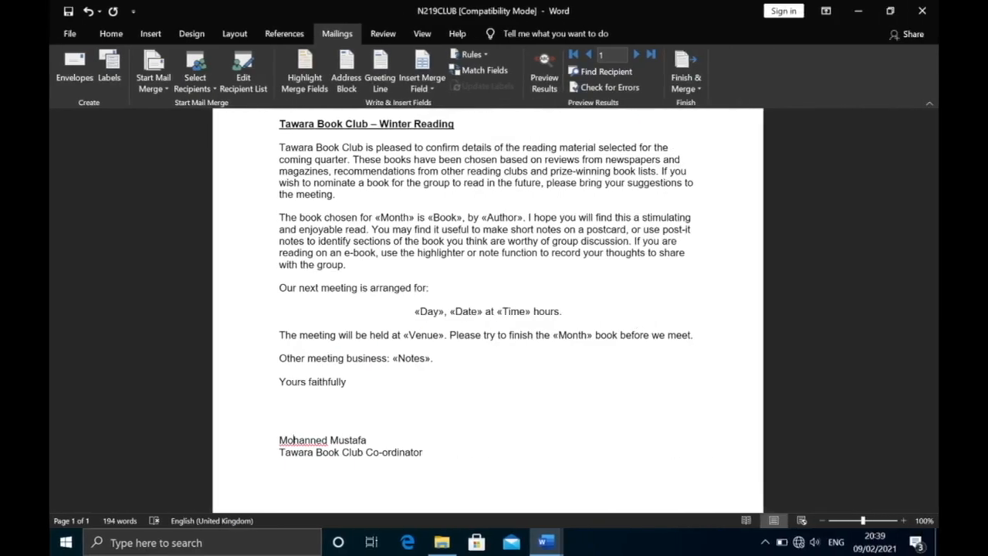
scroll(489, 441, "down", 1)
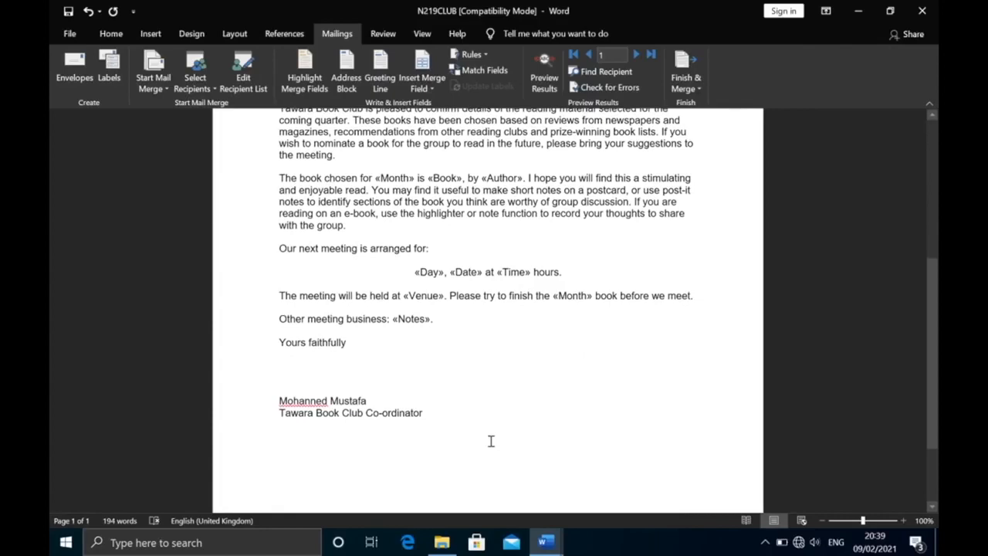
- Insert a Blank (Three Columns) footer into the letter
left_click(151, 33)
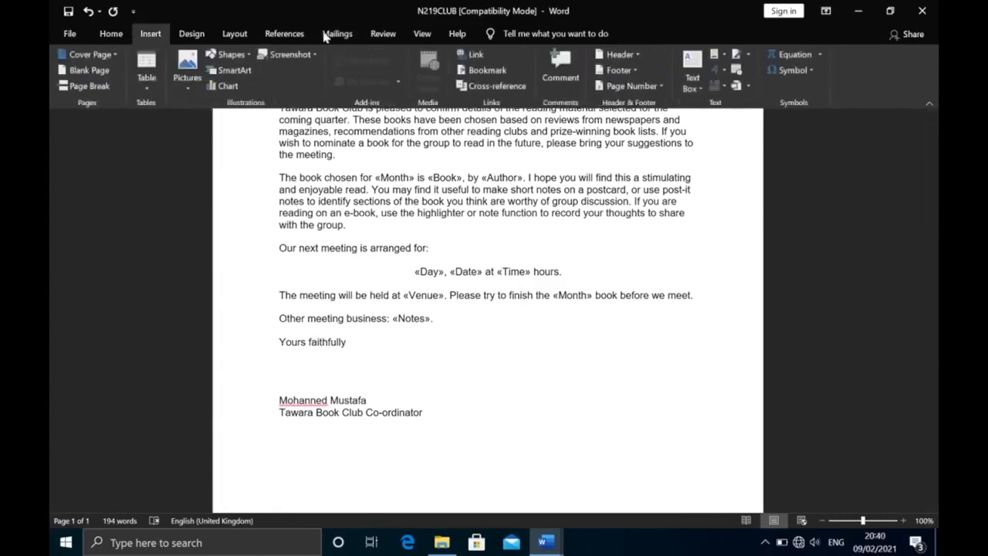
left_click(621, 71)
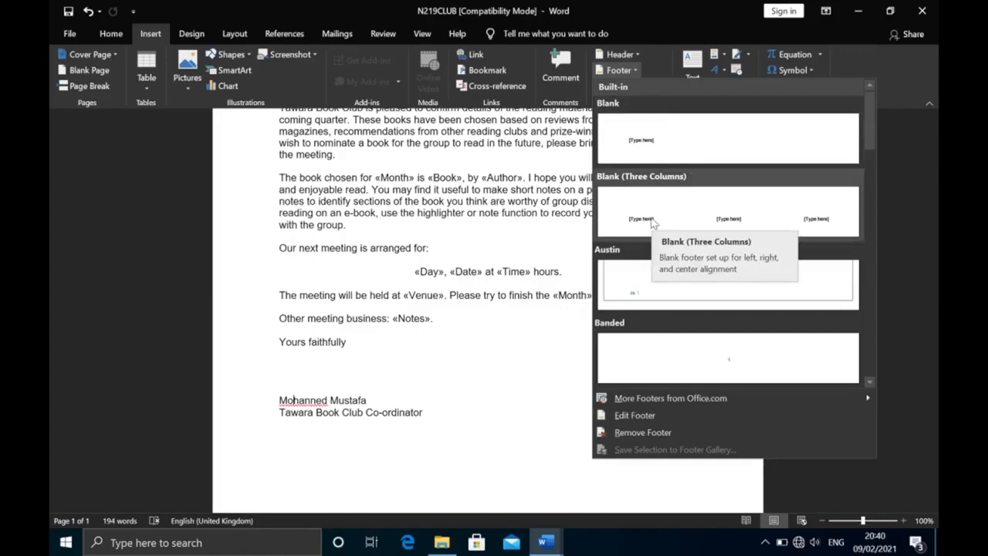
left_click(652, 223)
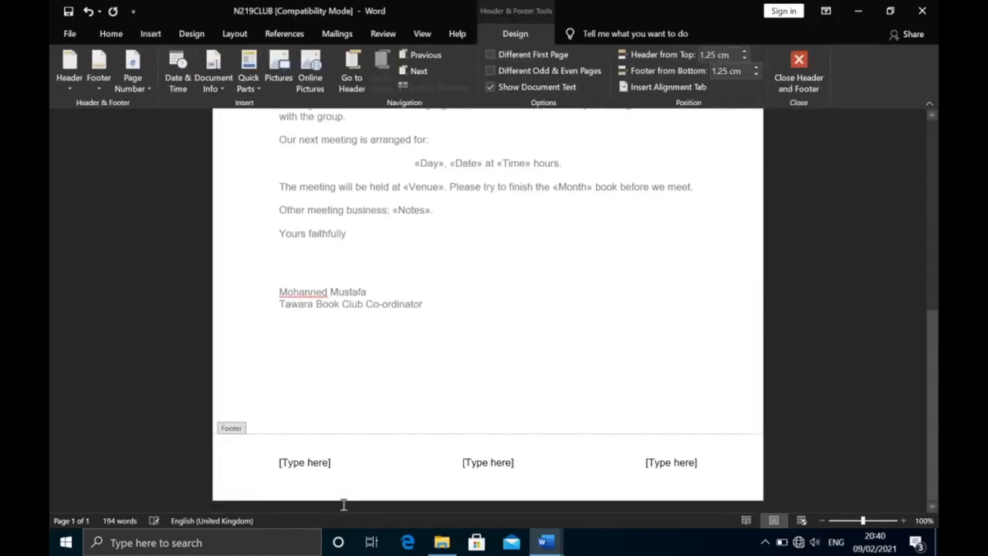
- Clear the left and middle footer placeholders, enter the candidate number on the right, and exit the footer
left_click(315, 463)
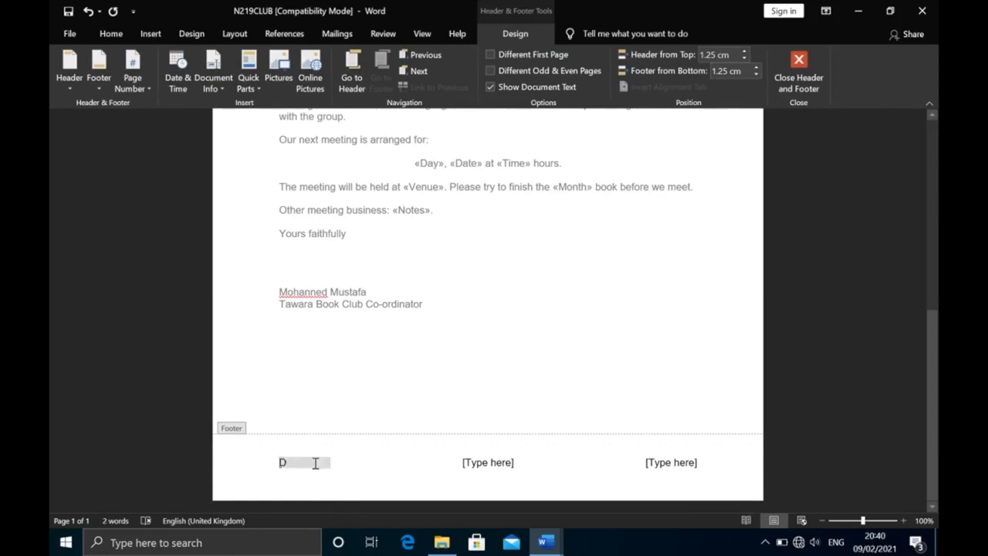
key("Delete")
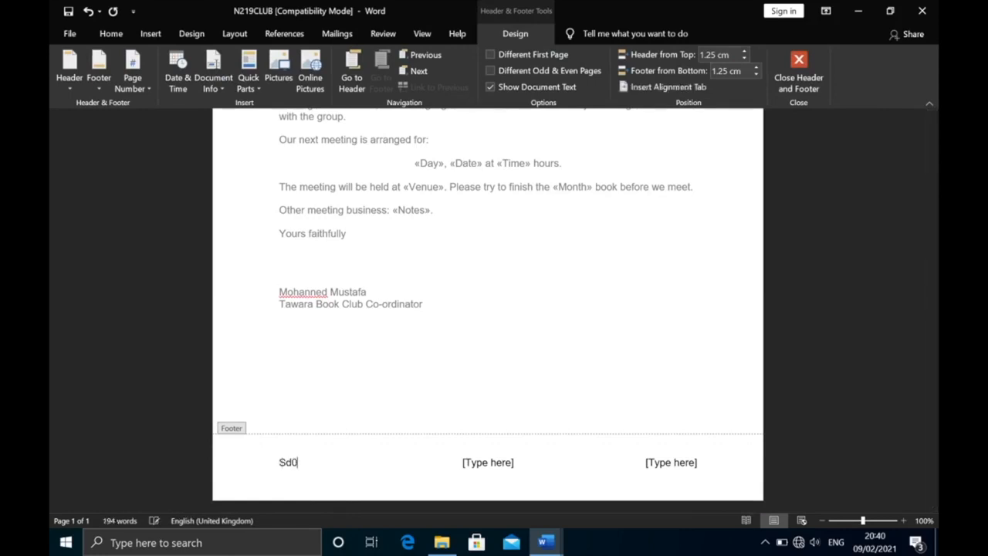
left_click(484, 463)
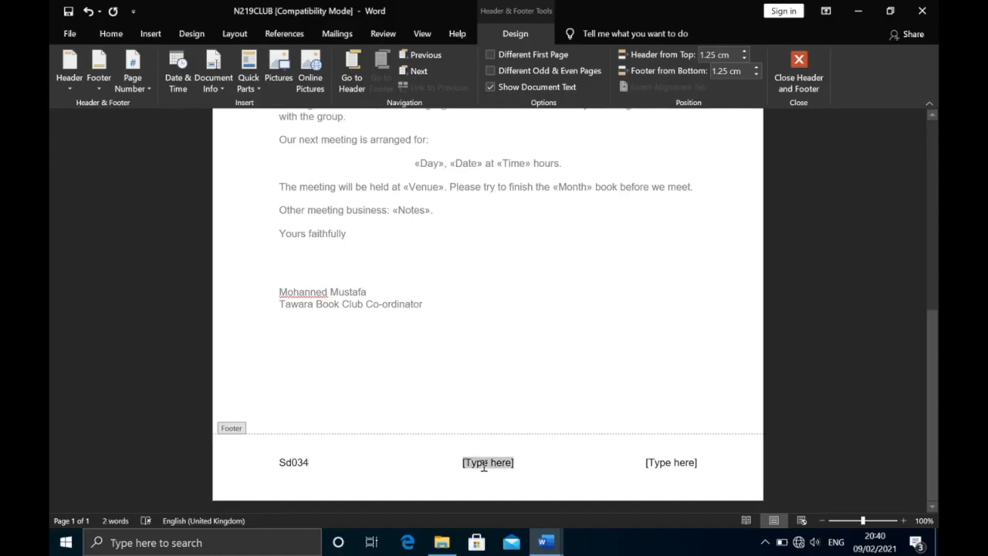
key("Delete")
left_click(674, 463)
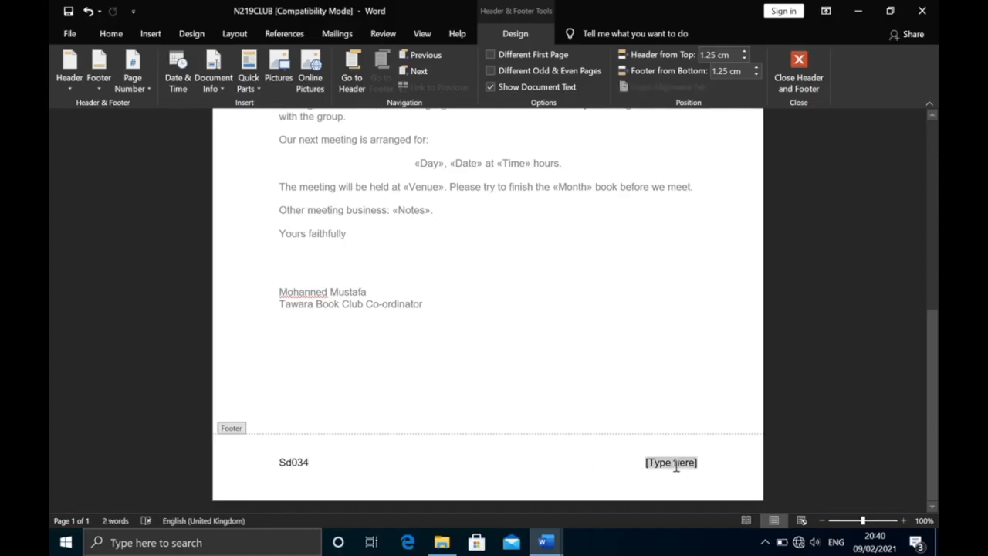
type("7777")
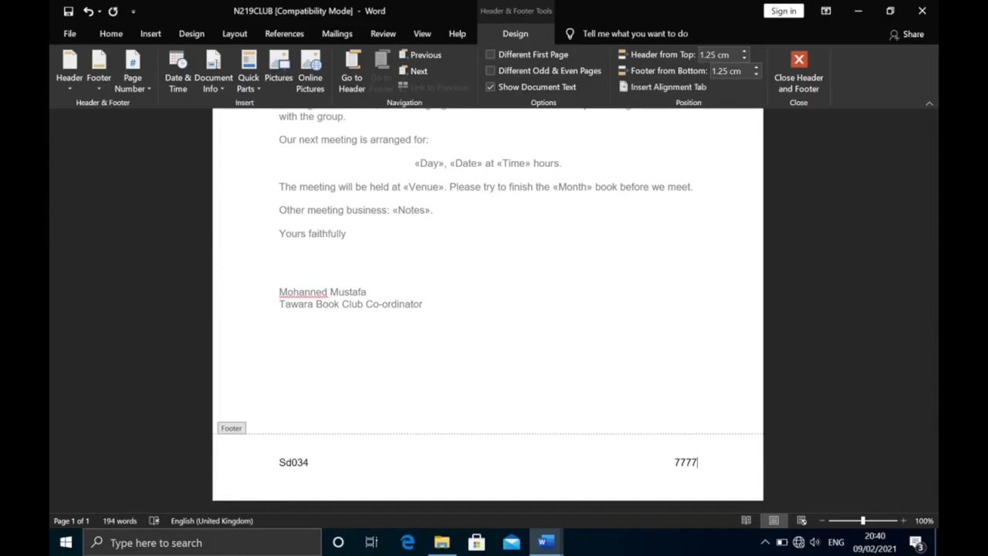
type("7")
double_click(513, 298)
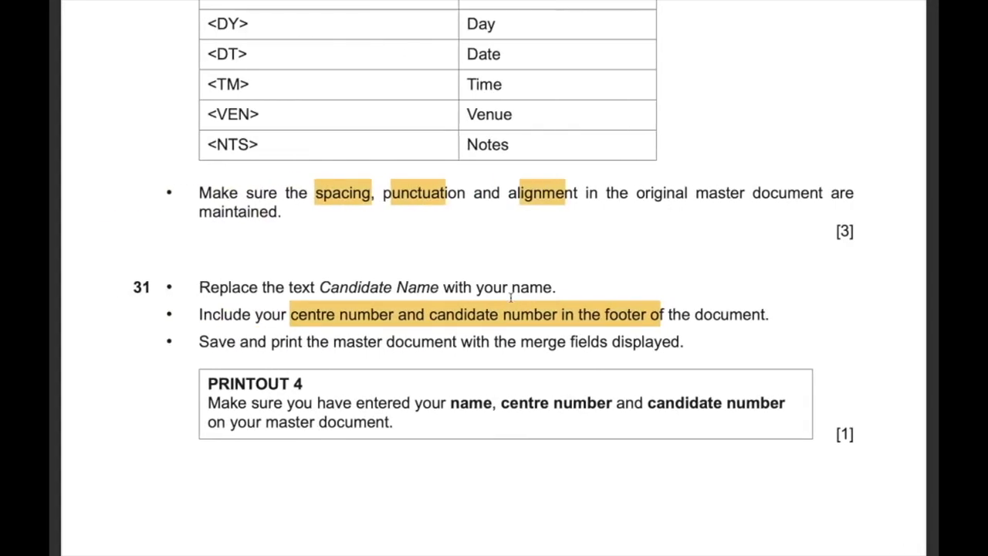
- Save the letter
left_click_drag(199, 341, 683, 348)
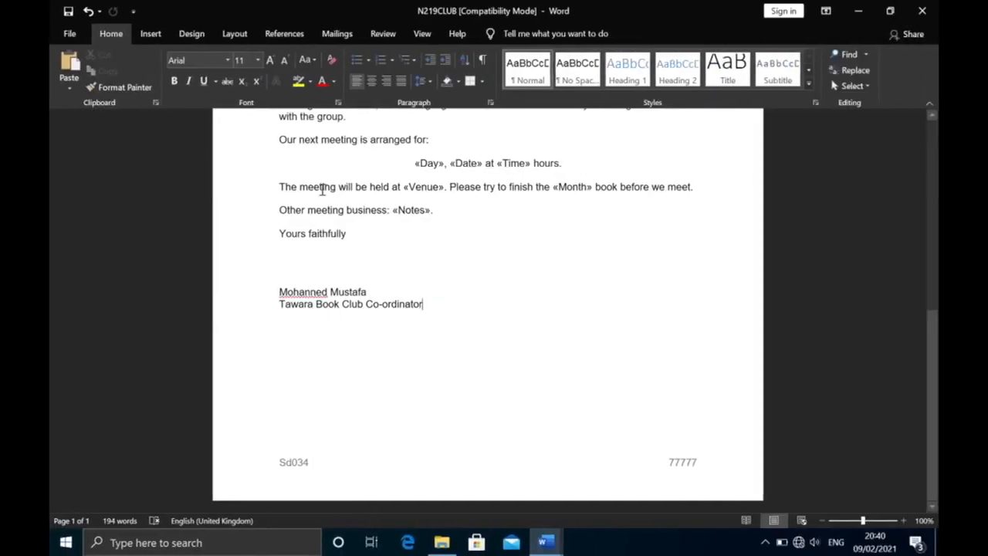
scroll(323, 192, "up", 7)
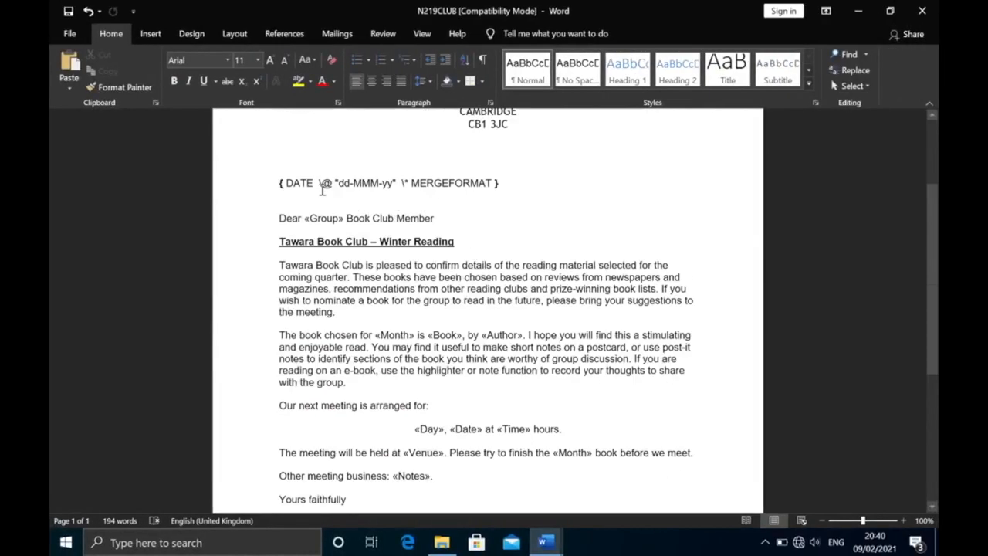
scroll(323, 191, "up", 2)
left_click(69, 33)
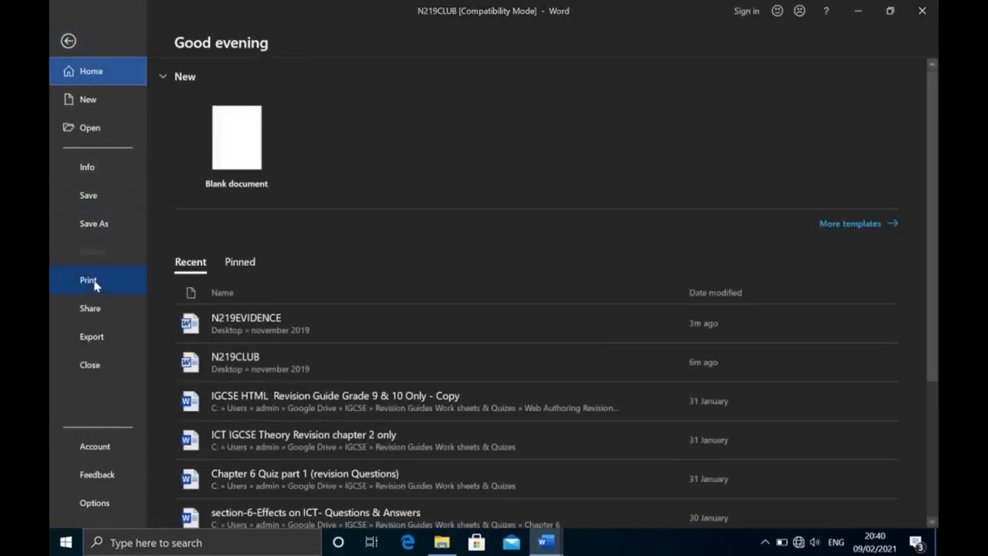
left_click(98, 196)
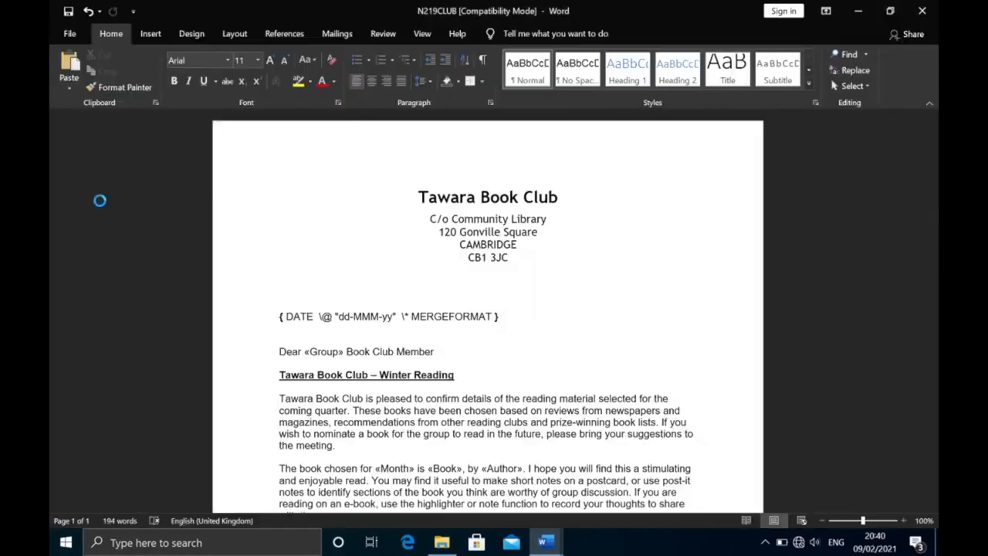
- Print the letter with Microsoft Print to PDF as 'master documnet' in Desktop\november 2019
left_click(70, 34)
left_click(86, 281)
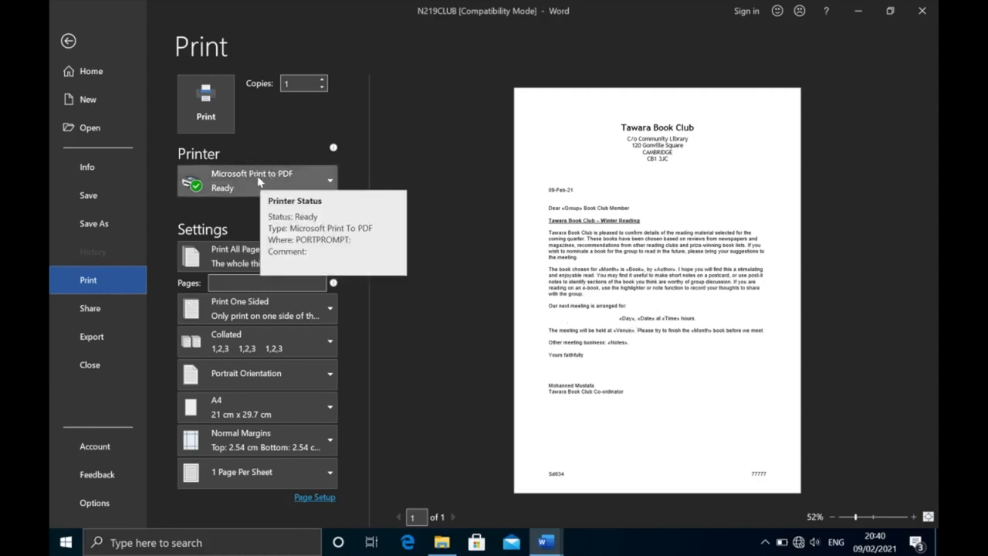
left_click(293, 176)
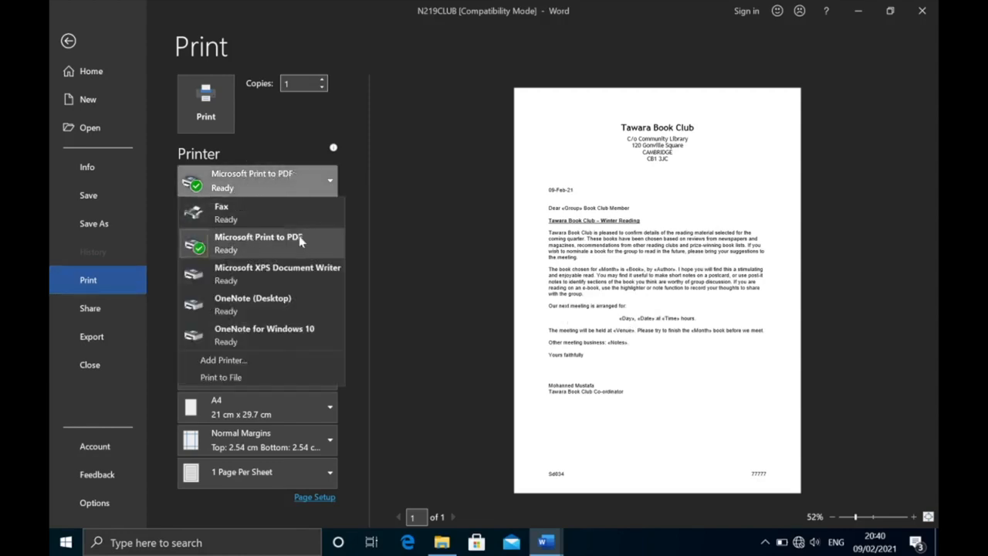
left_click(220, 126)
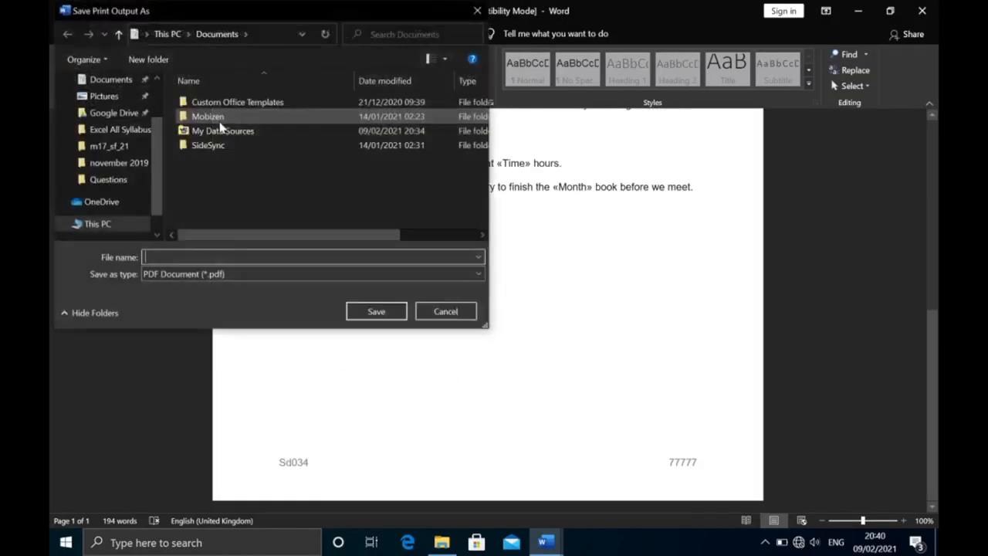
type("mas")
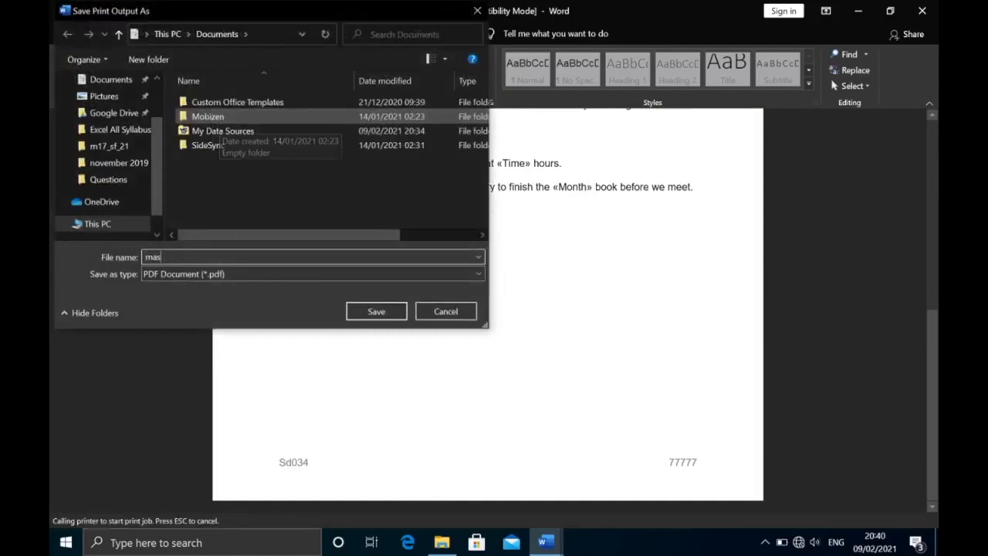
type("ter documne")
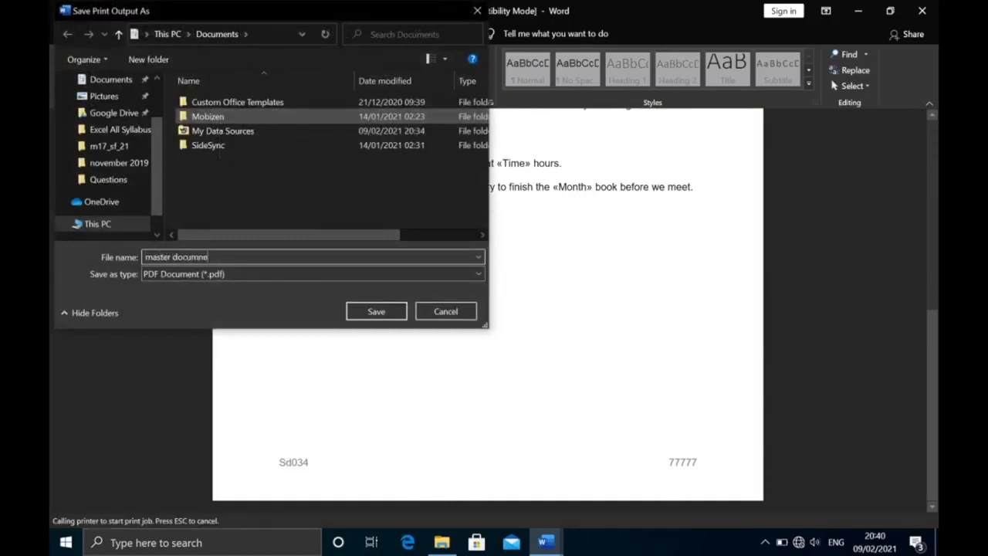
type("t")
left_click(155, 95)
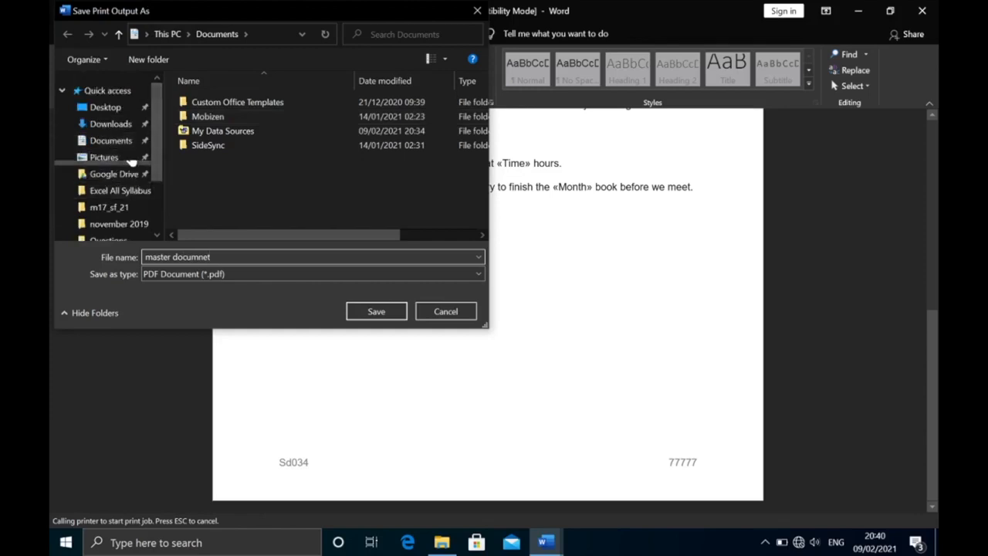
left_click(108, 107)
left_click(238, 159)
double_click(238, 159)
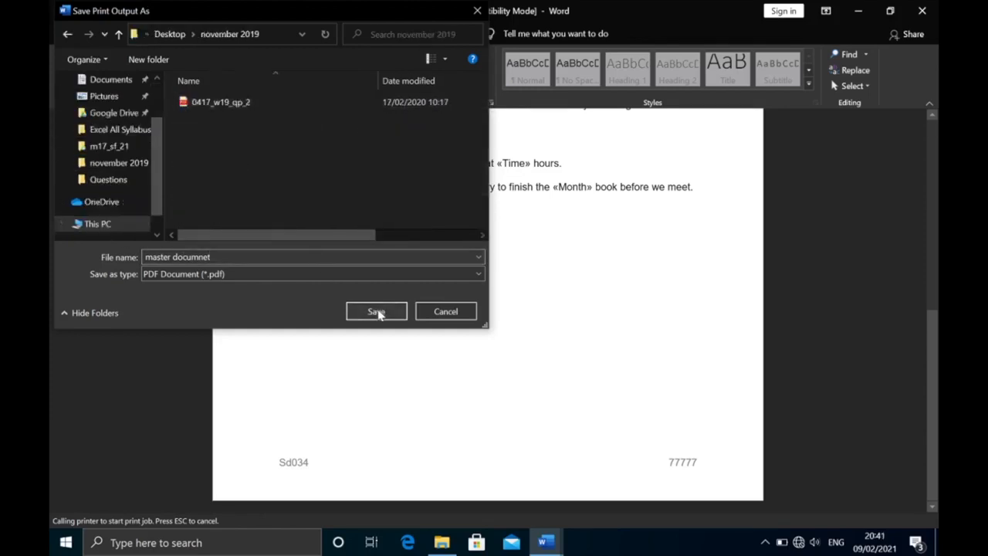
left_click(377, 312)
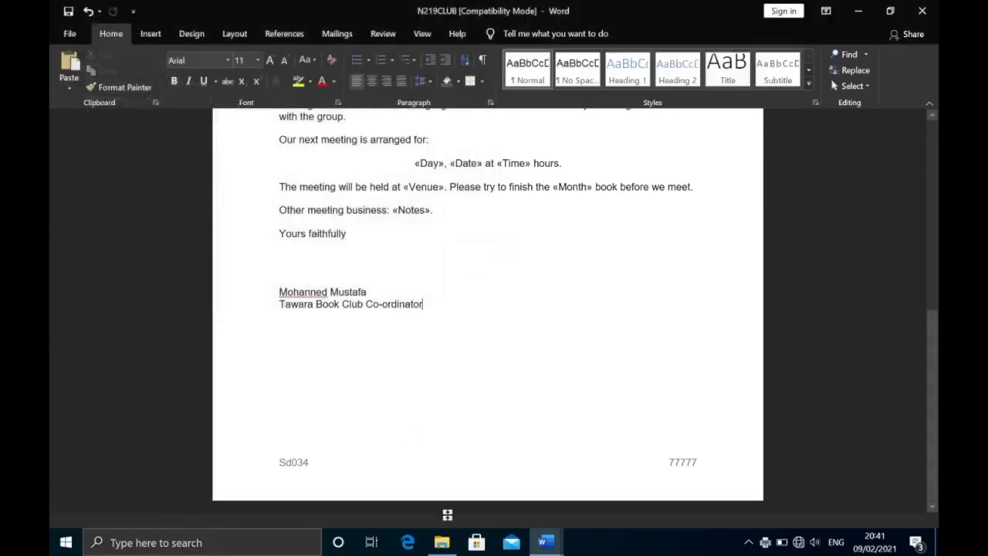
left_click(441, 542)
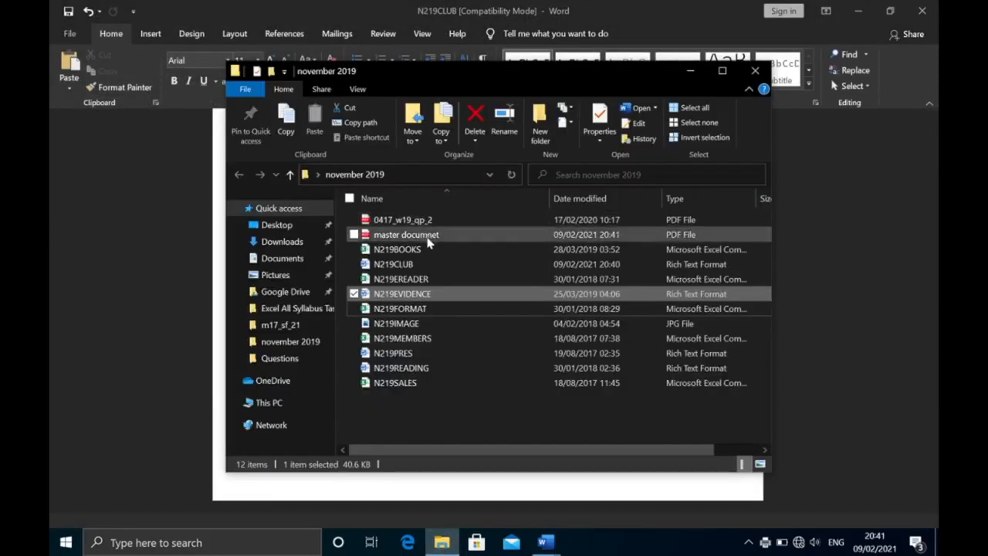
left_click(429, 240)
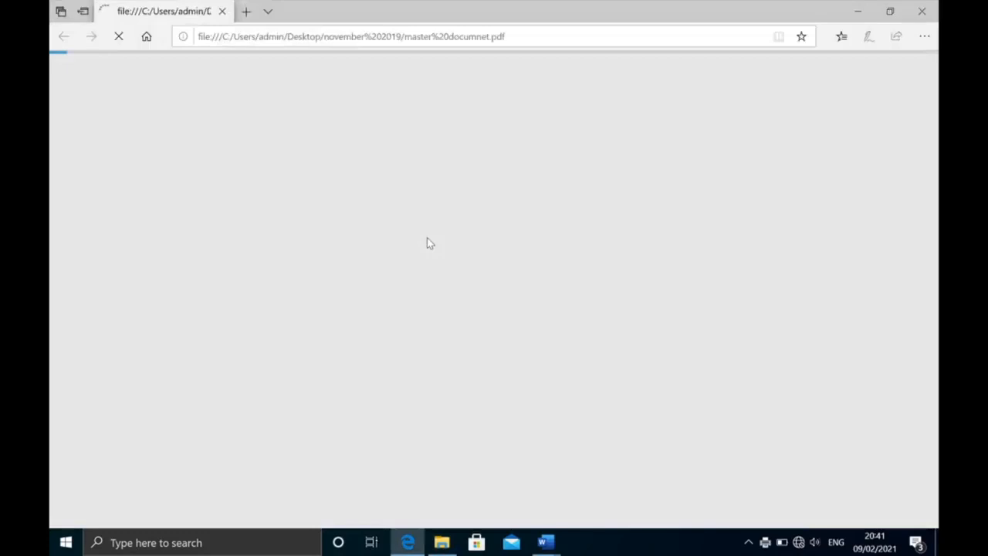
scroll(429, 243, "down", 5)
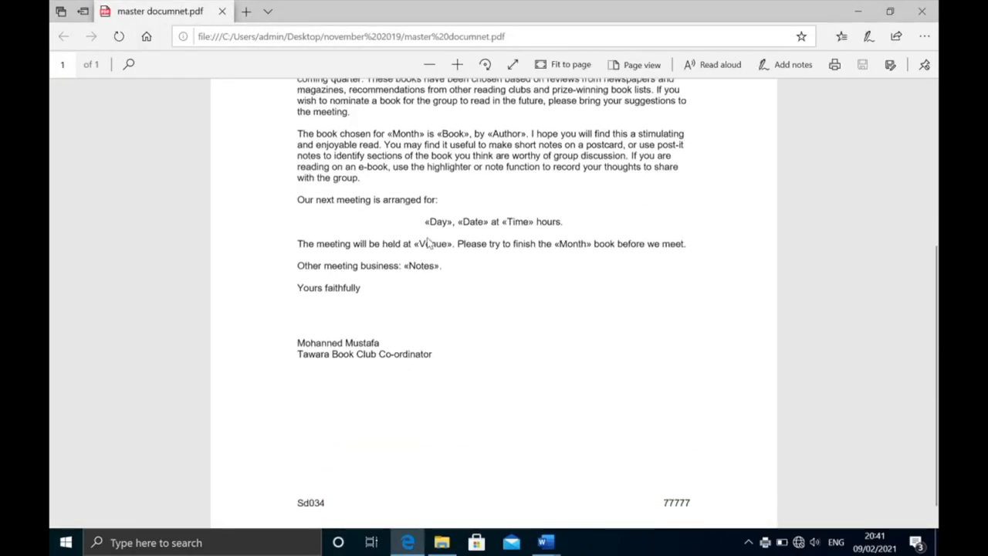
scroll(429, 243, "up", 5)
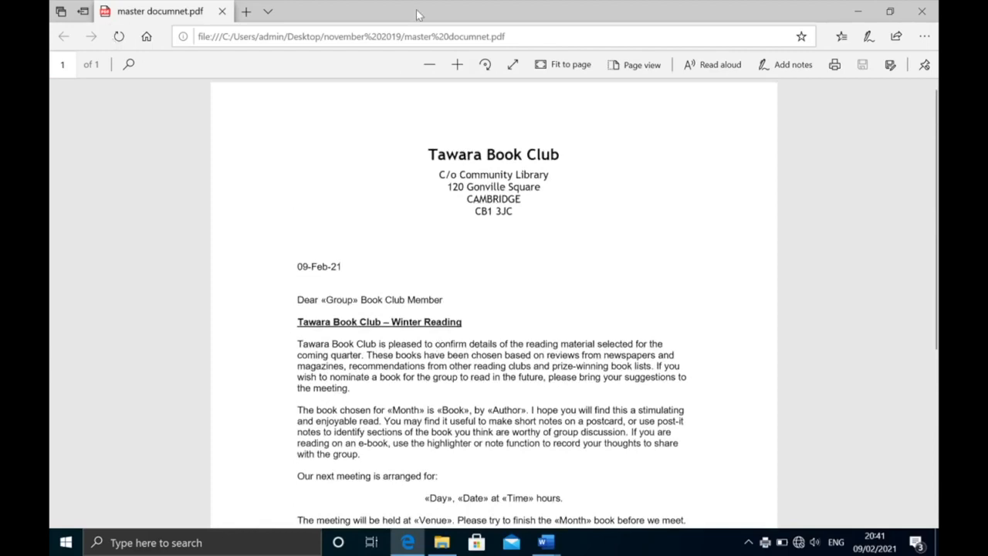
left_click(922, 11)
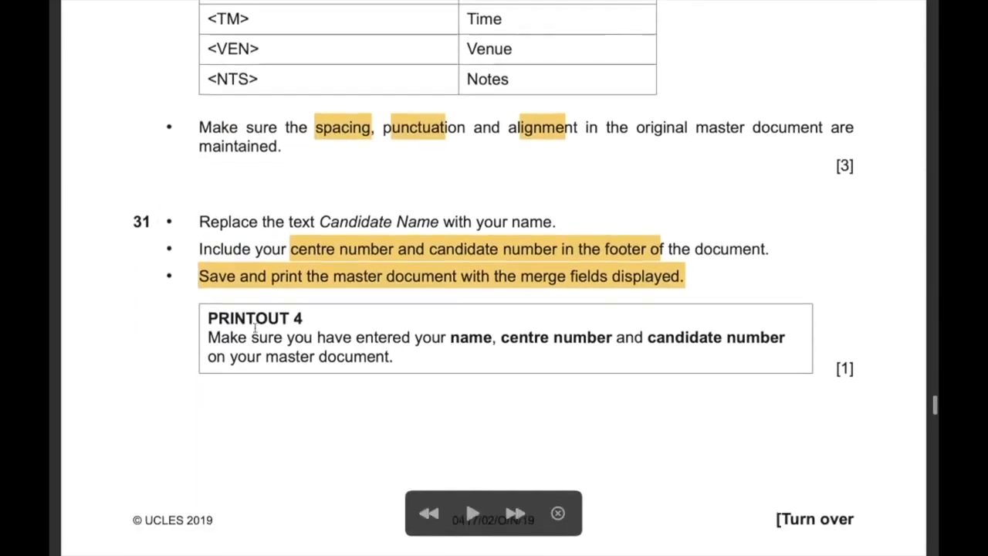
- Highlight the PRINTOUT 4 instructions, then the words filter and December in question 32
left_click_drag(229, 316, 407, 359)
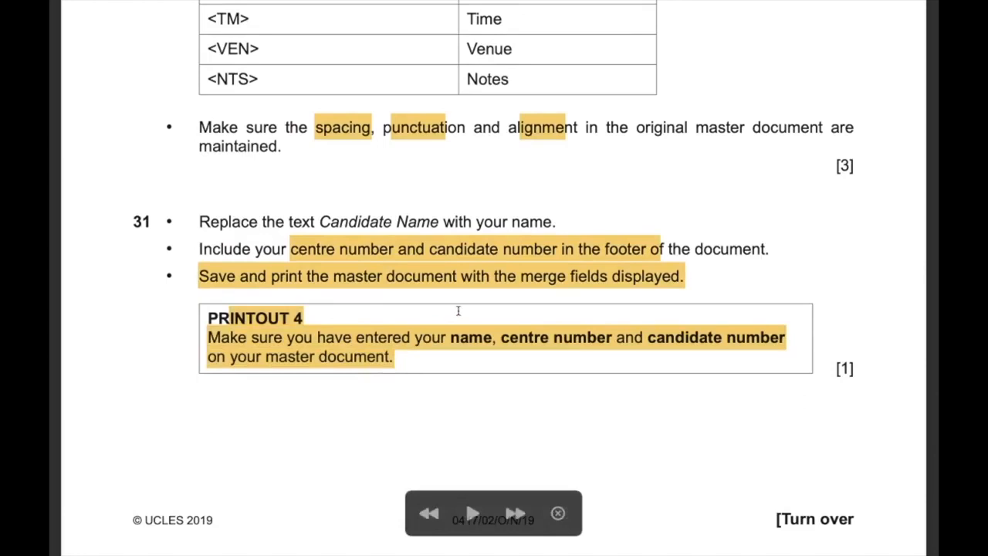
scroll(456, 308, "down", 10)
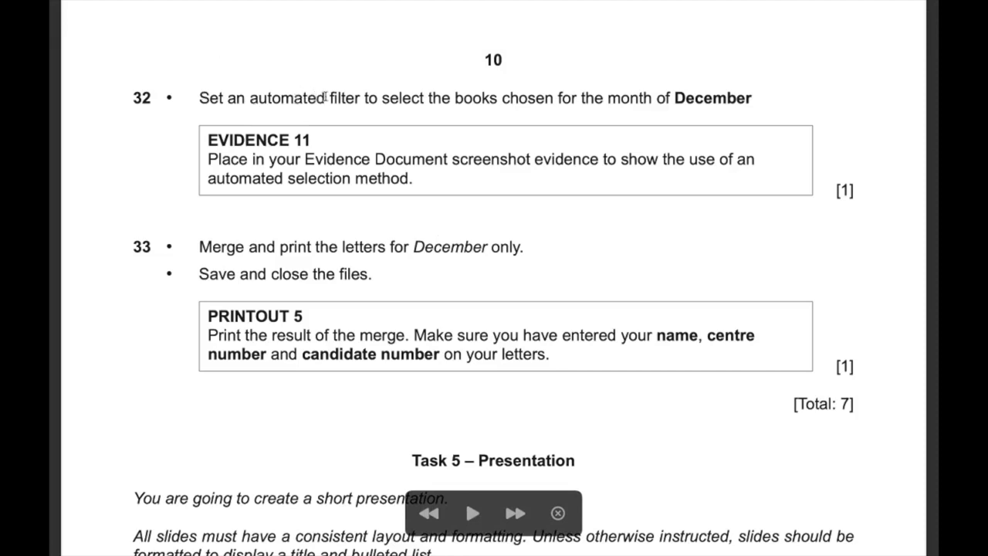
left_click_drag(330, 98, 364, 100)
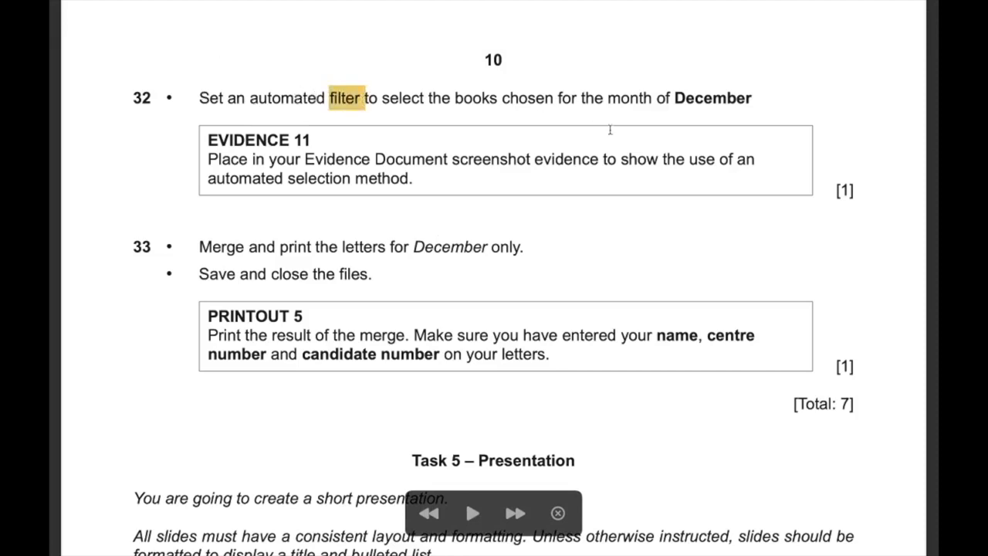
left_click_drag(673, 100, 752, 107)
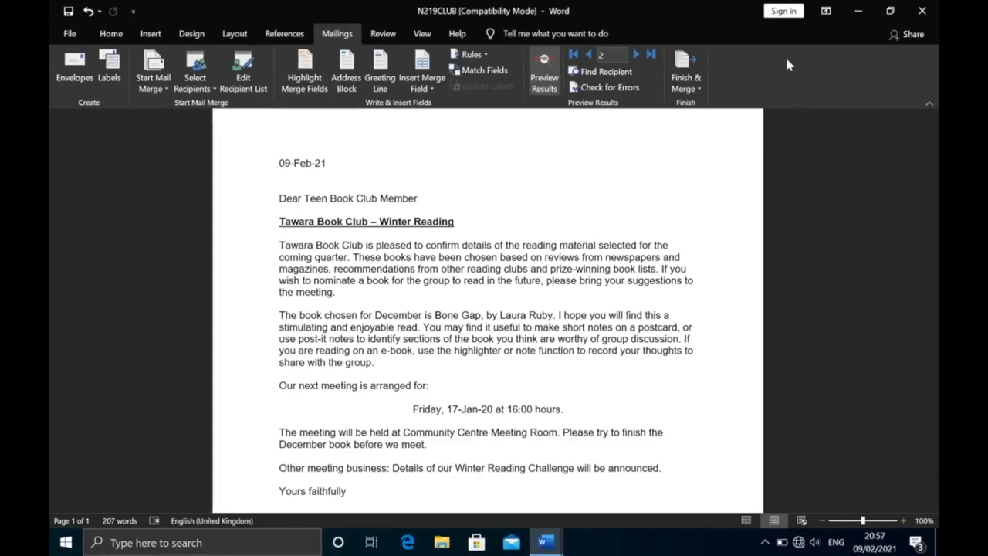
- Step the merge preview from the first record forward to record 9
left_click(591, 55)
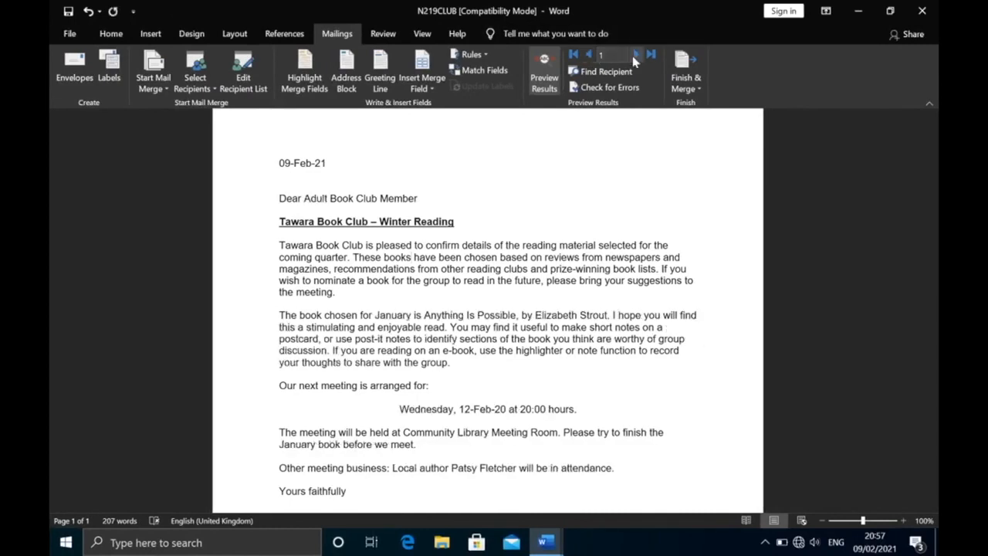
left_click(634, 57)
left_click(634, 56)
left_click(633, 55)
left_click(633, 55)
left_click(633, 56)
left_click(633, 55)
left_click(633, 56)
left_click(633, 56)
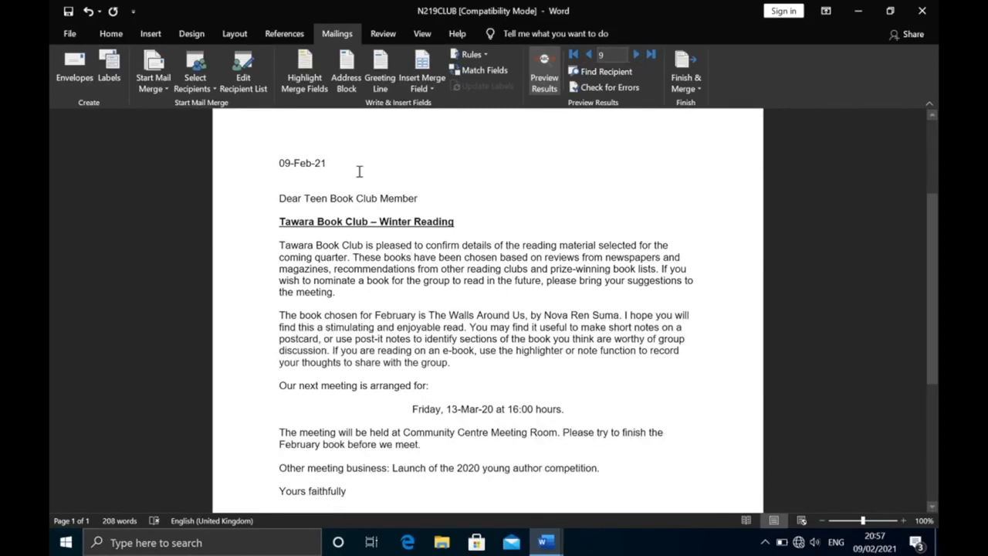
- In the enlarged recipient list, untick the January and February books, including Just Listen, Mr Stink and The Ice Palace
left_click(245, 83)
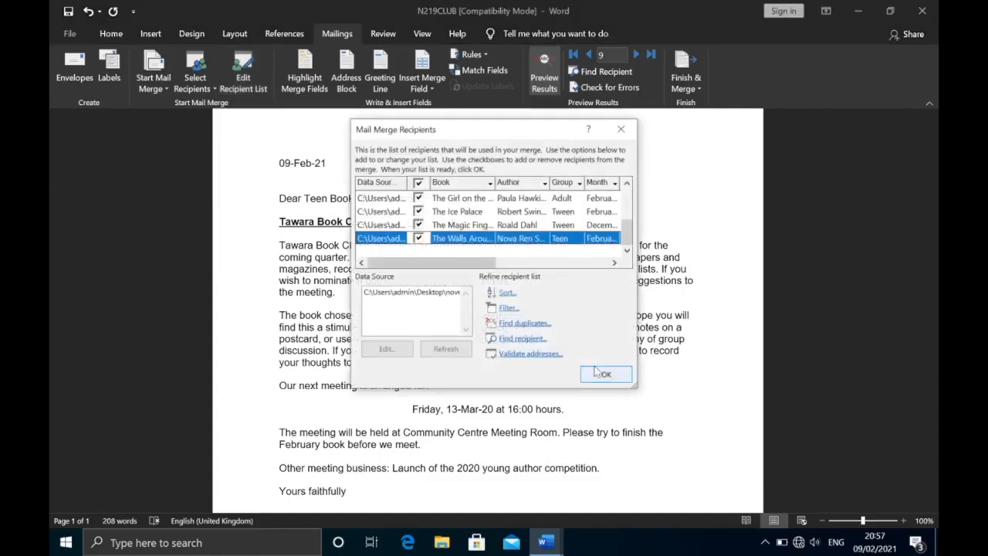
left_click_drag(638, 384, 900, 417)
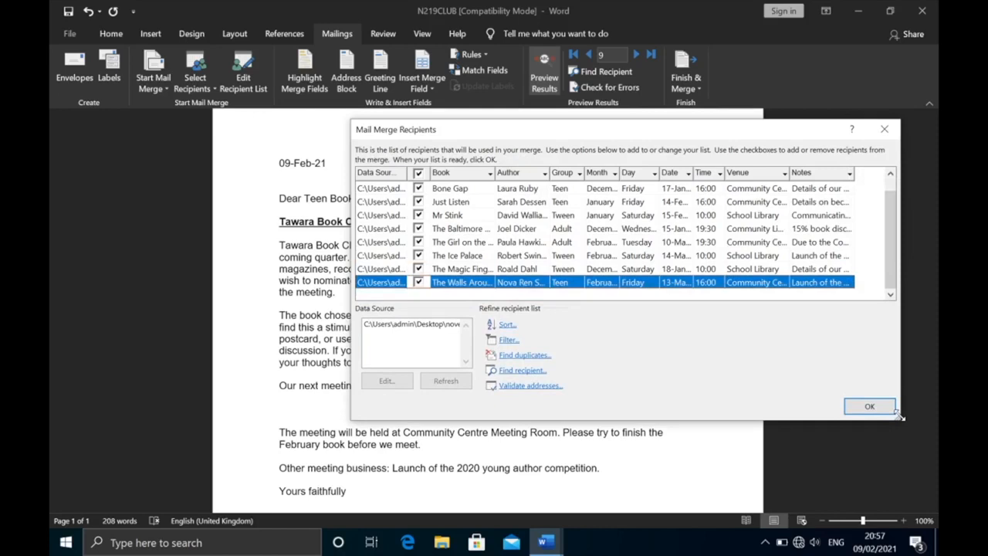
left_click_drag(622, 174, 641, 174)
left_click(613, 189)
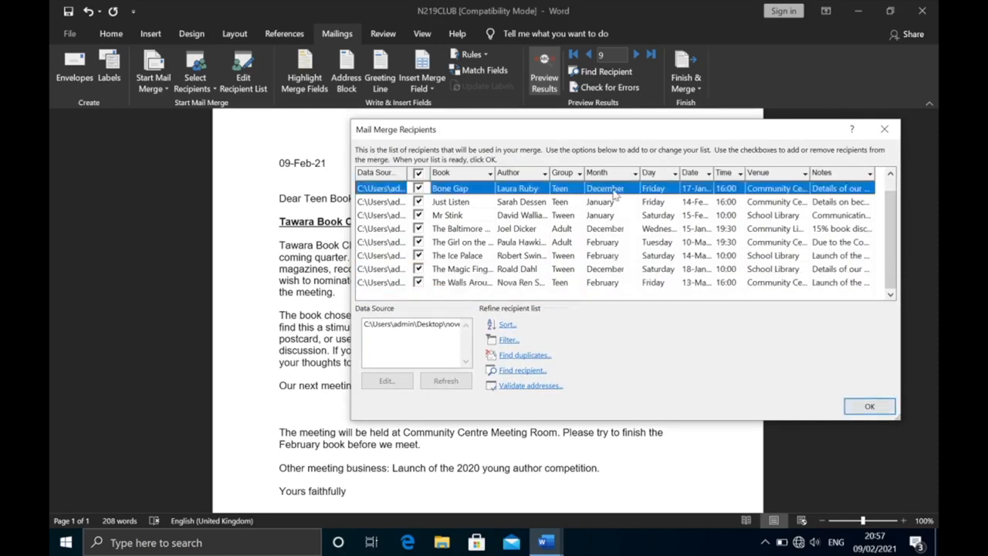
left_click(420, 201)
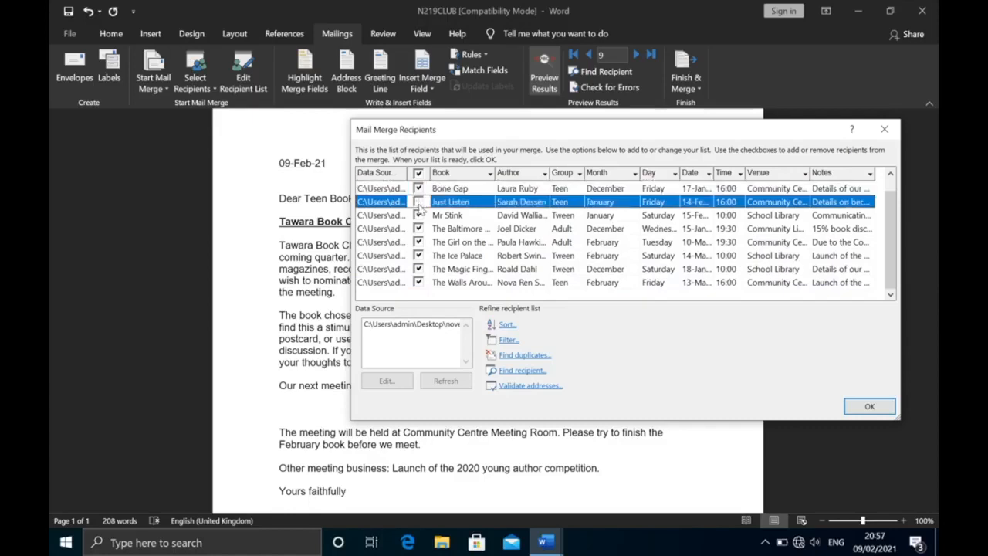
left_click(418, 216)
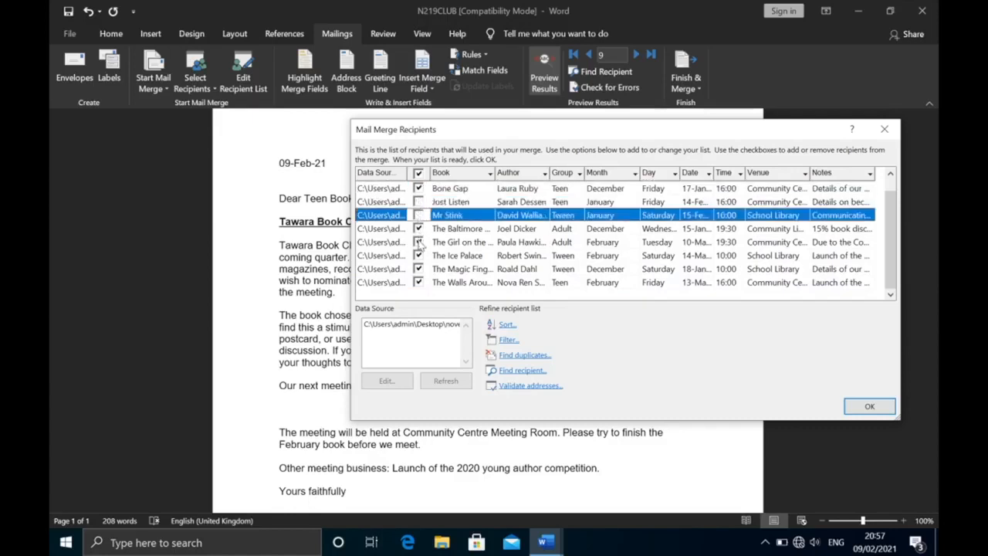
left_click(418, 243)
left_click(418, 256)
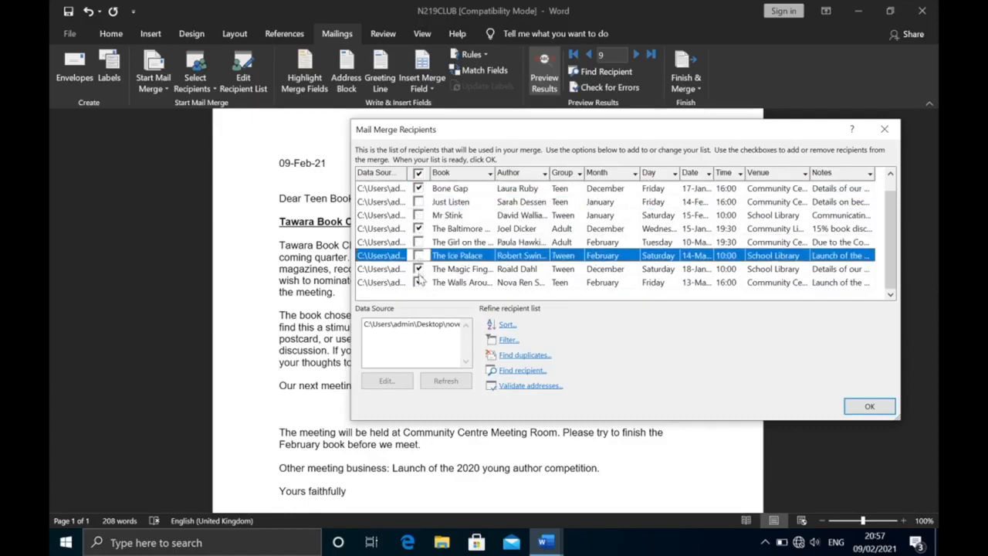
left_click(418, 282)
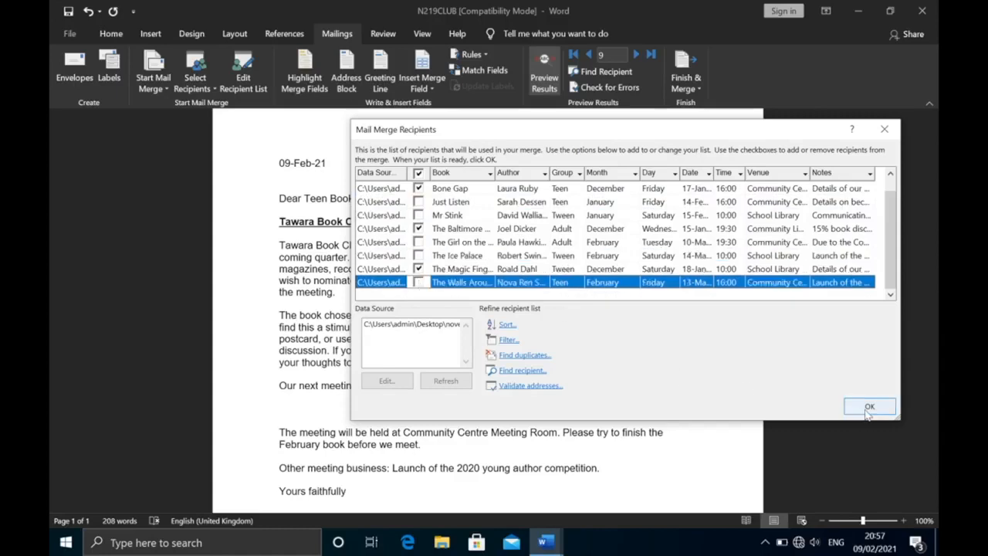
left_click(507, 340)
- Filter the recipients to Month equal to December
left_click(453, 221)
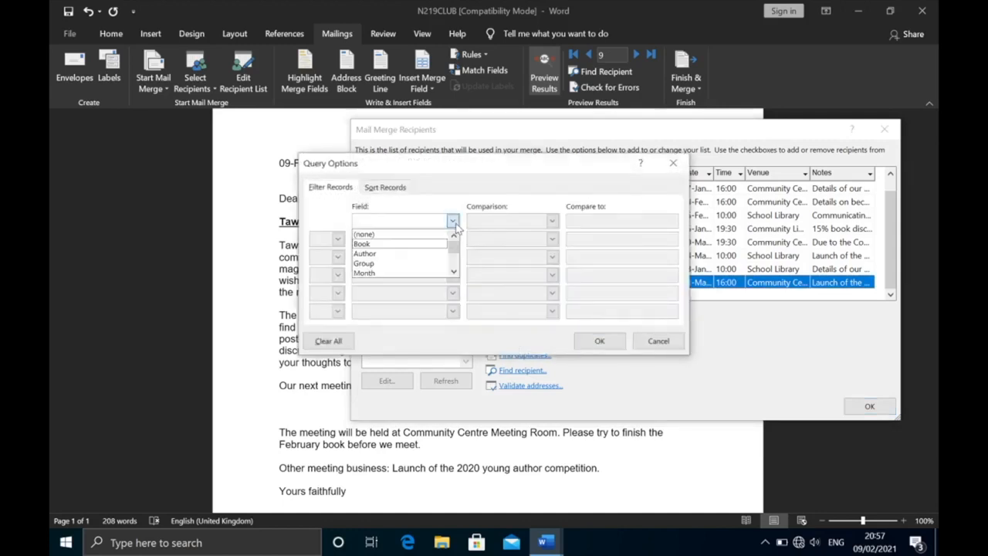
left_click(436, 272)
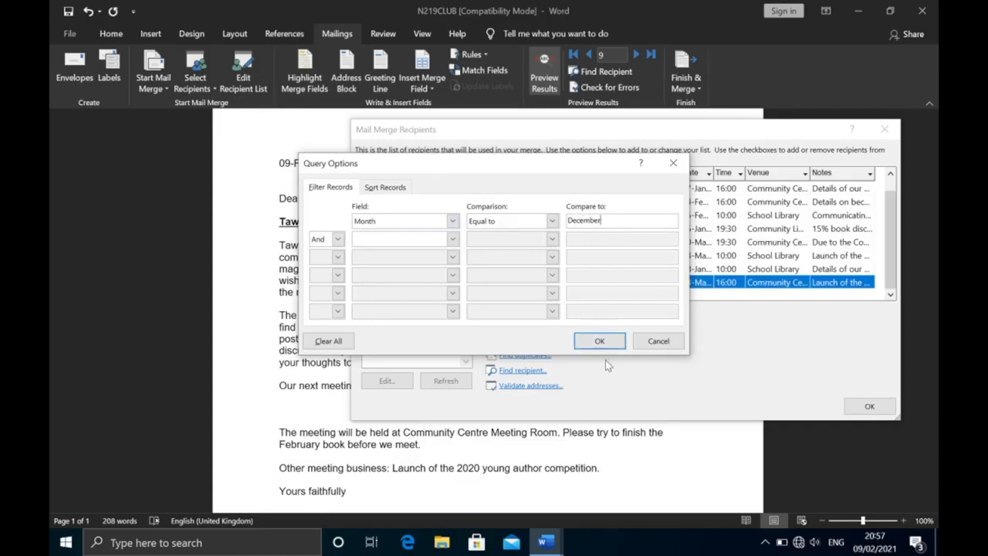
left_click(599, 340)
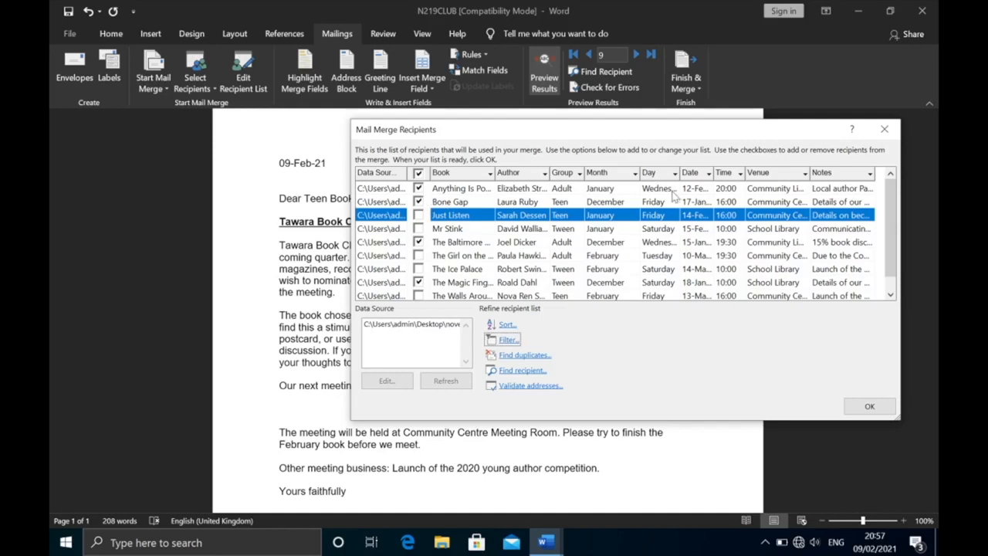
- Untick the January Adult record, confirm the December-only list, and preview record 2
left_click(603, 192)
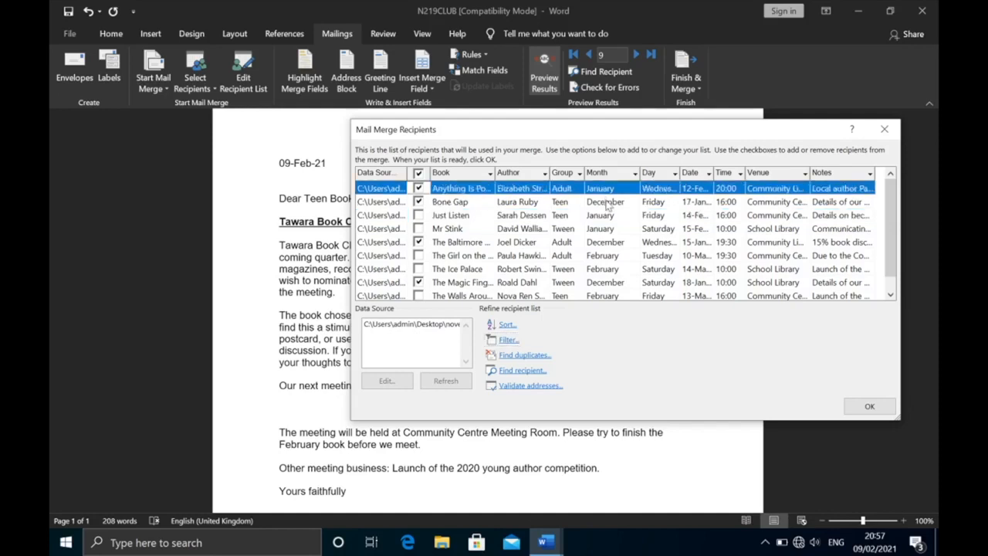
left_click(607, 203)
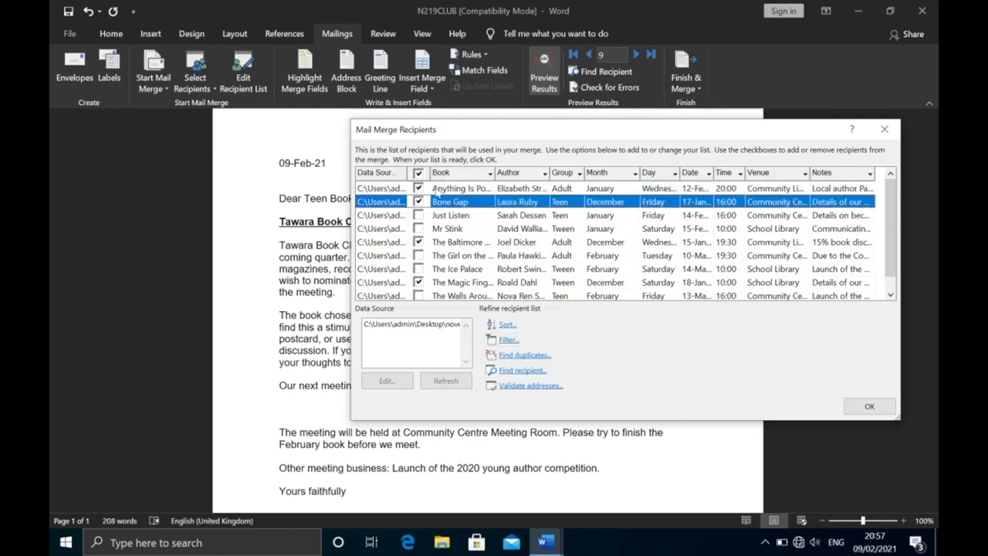
left_click(418, 189)
left_click(598, 205)
left_click(605, 242)
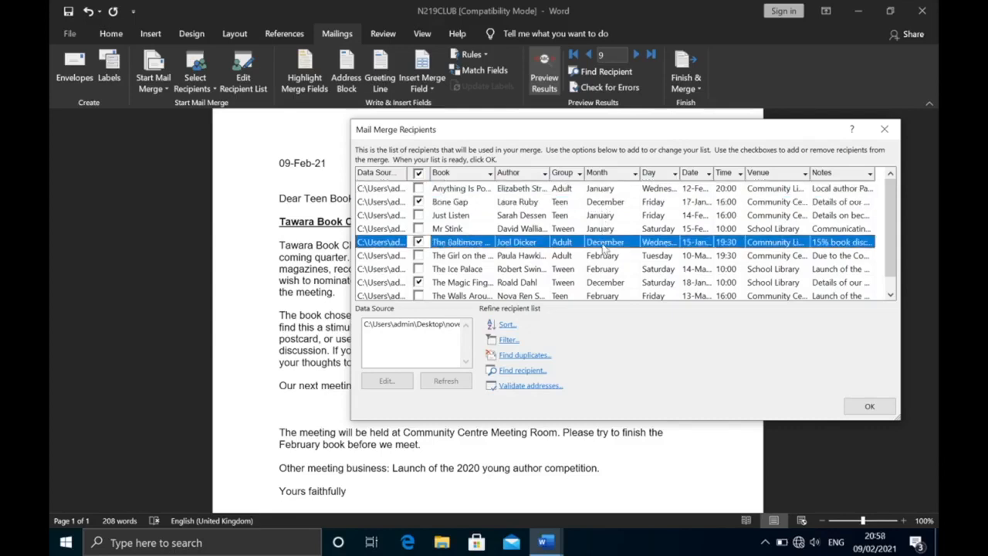
left_click(615, 284)
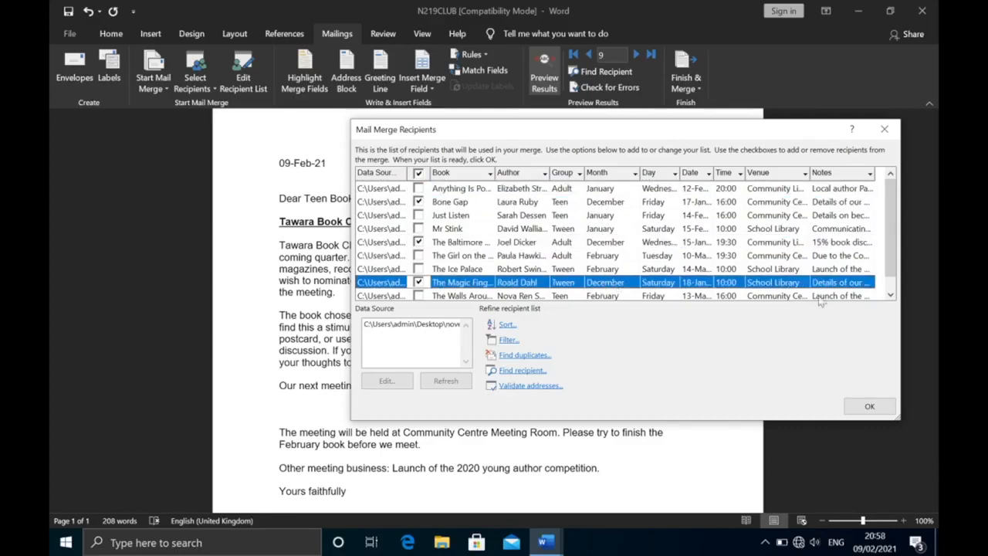
left_click(889, 295)
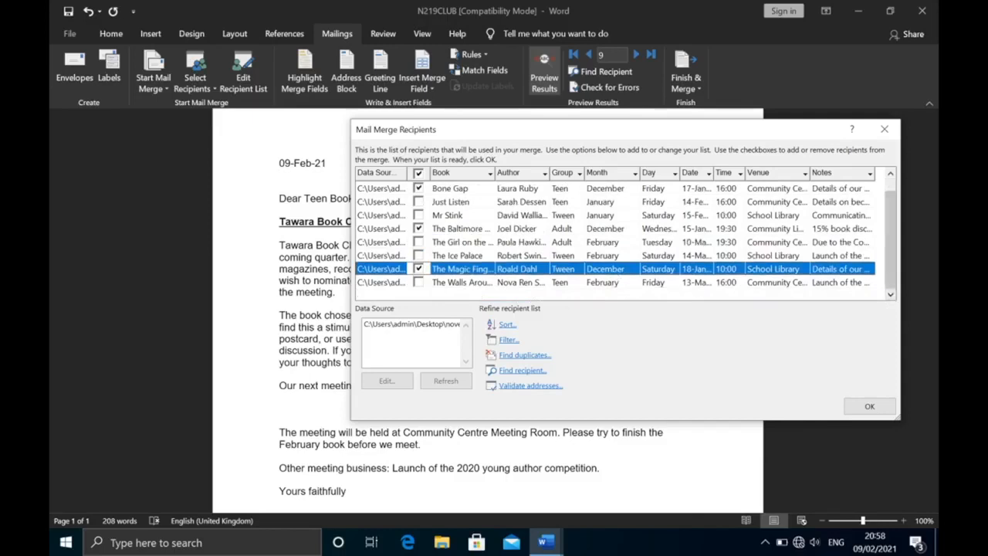
left_click(880, 405)
left_click(600, 54)
type("2")
key("Return")
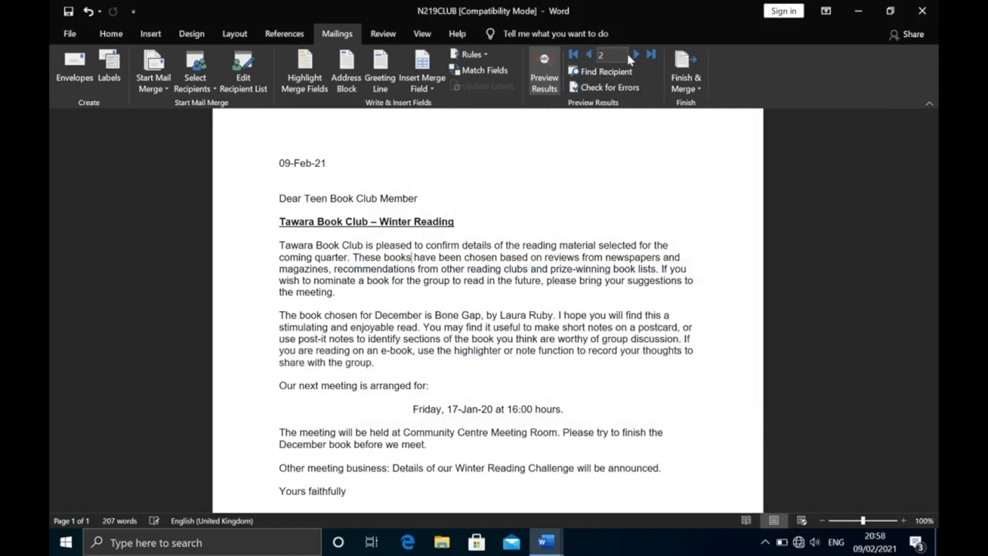
- Preview the next December letters through The Magic Finger, then reopen the merge recipient list
left_click(636, 55)
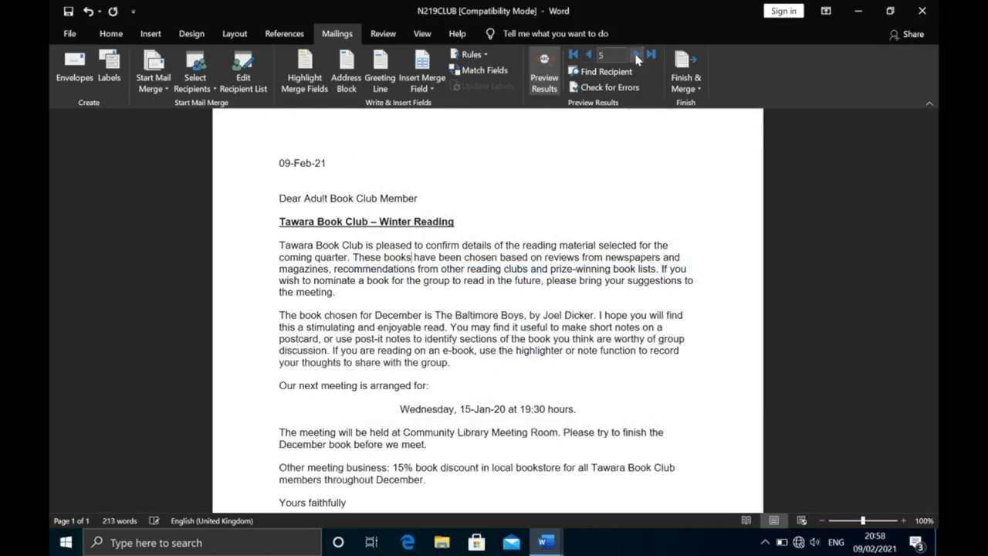
left_click(637, 55)
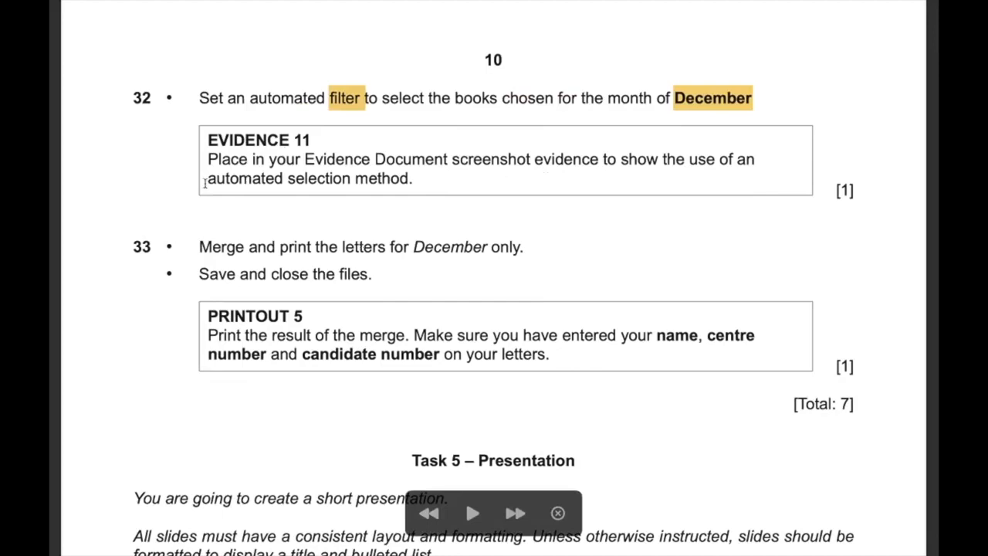
left_click_drag(206, 181, 420, 181)
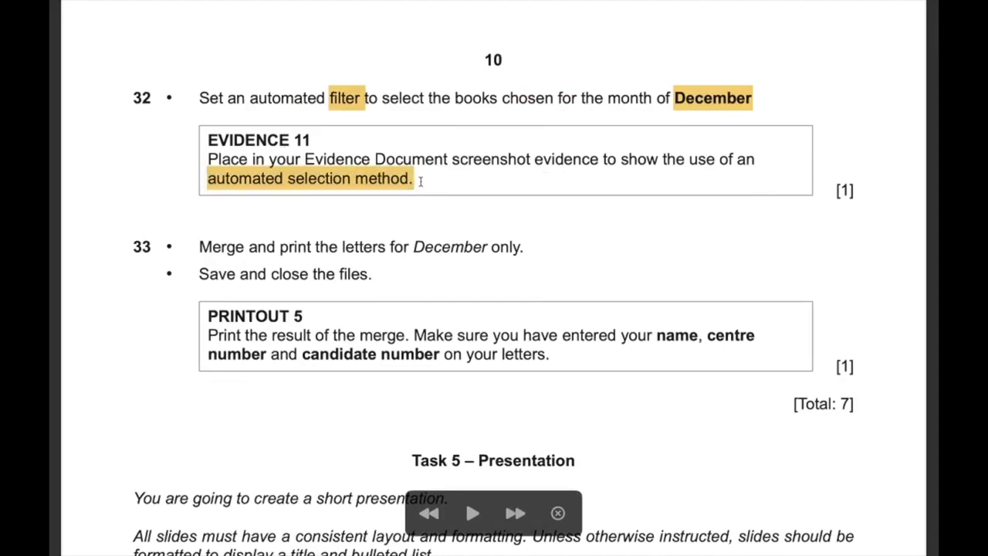
key("ctrl+Right")
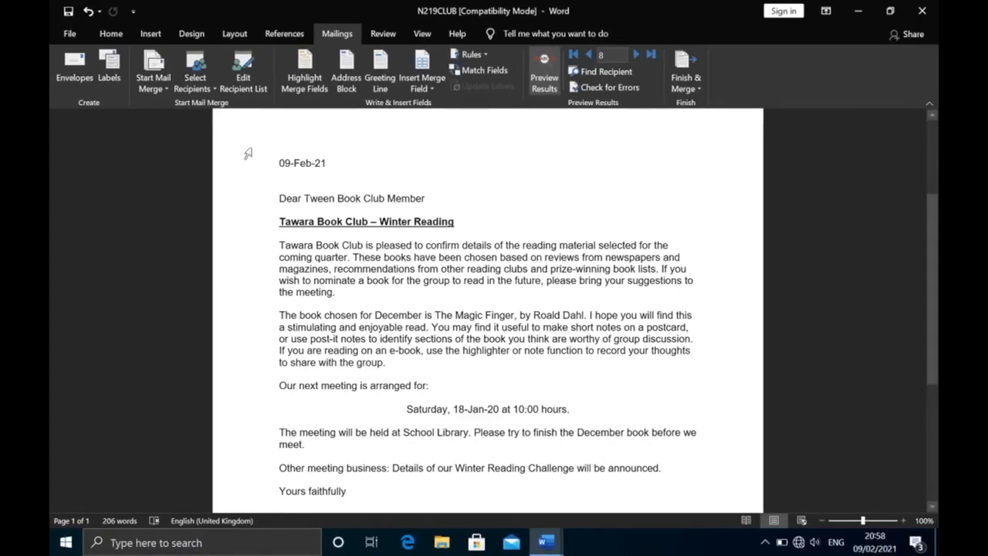
left_click(245, 77)
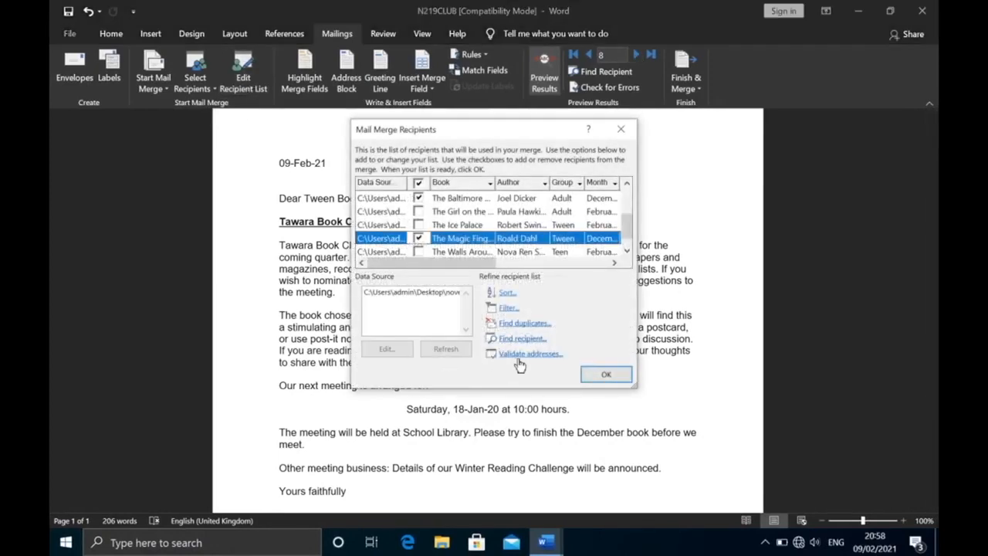
- In Filter, set Month equal to December and move the dialog aside to show recipients
left_click_drag(636, 387, 804, 453)
left_click(502, 375)
left_click(414, 222)
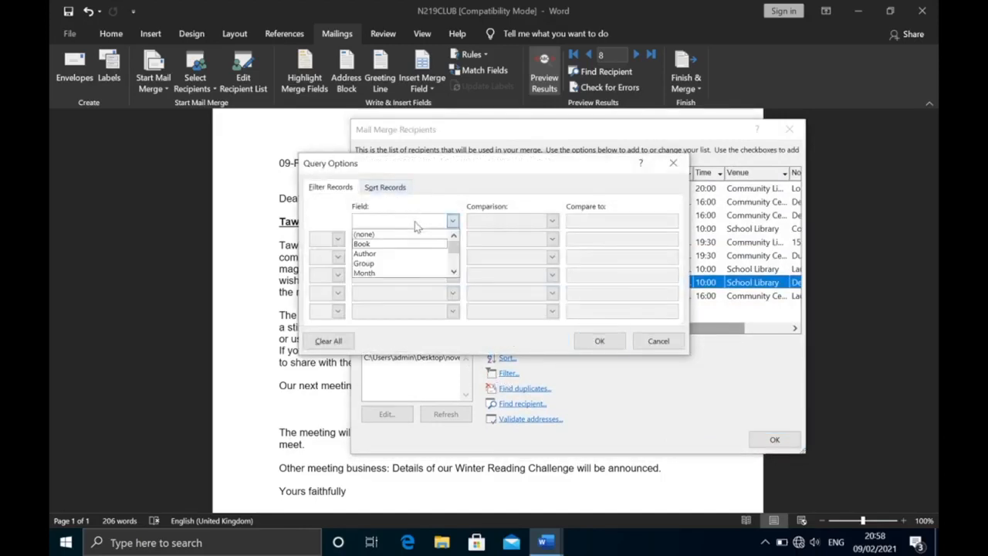
left_click(424, 267)
left_click(571, 221)
type("December")
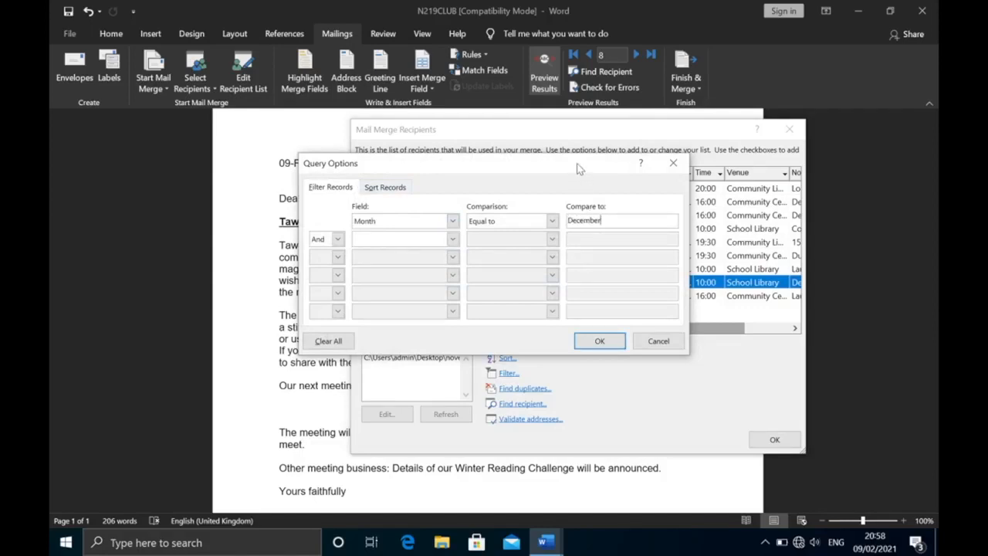
left_click_drag(579, 168, 687, 324)
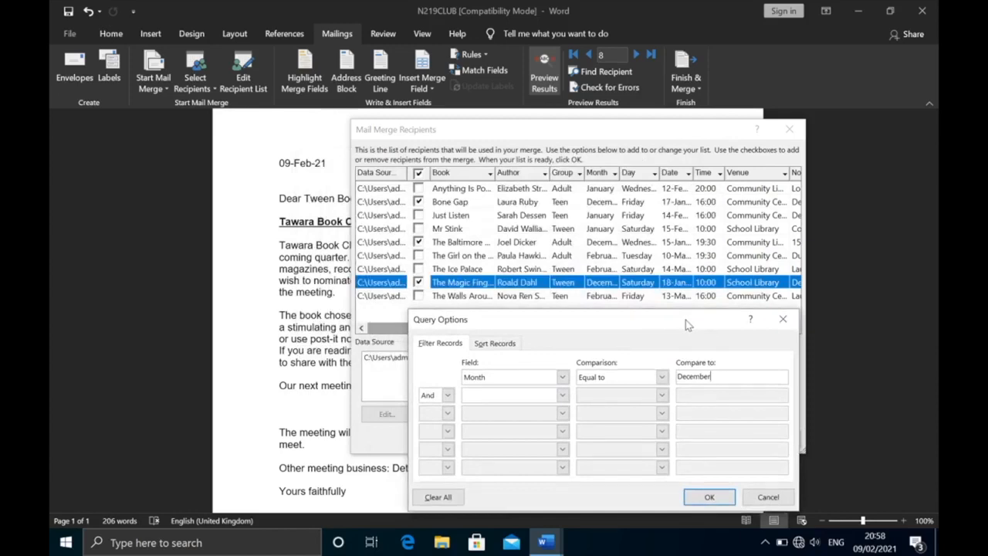
- Screenshot the recipient list with its December filter, then apply the filter and confirm the list
key("super+shift+s")
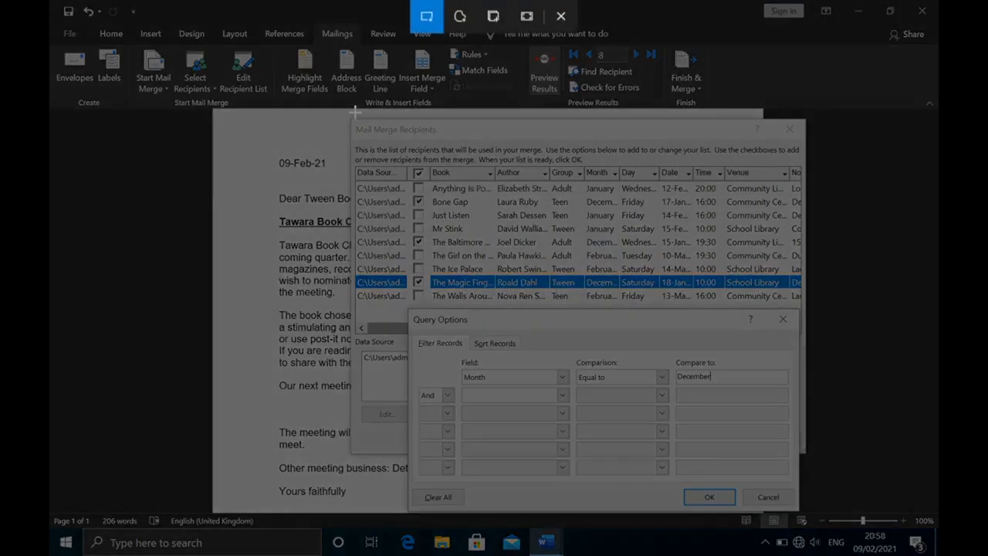
mouse_move(345, 122)
left_mouse_down()
mouse_move(816, 509)
mouse_move(801, 507)
left_mouse_up()
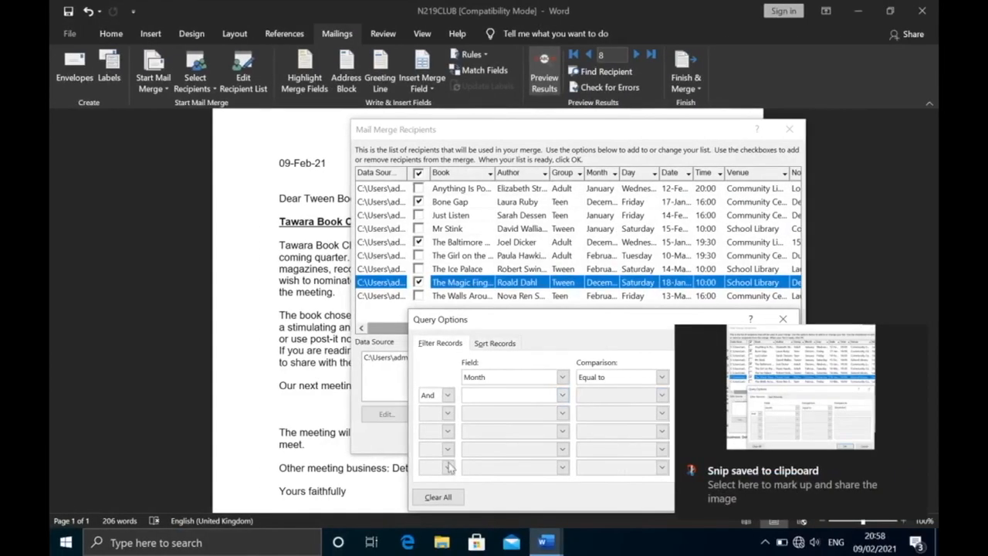
mouse_move(544, 544)
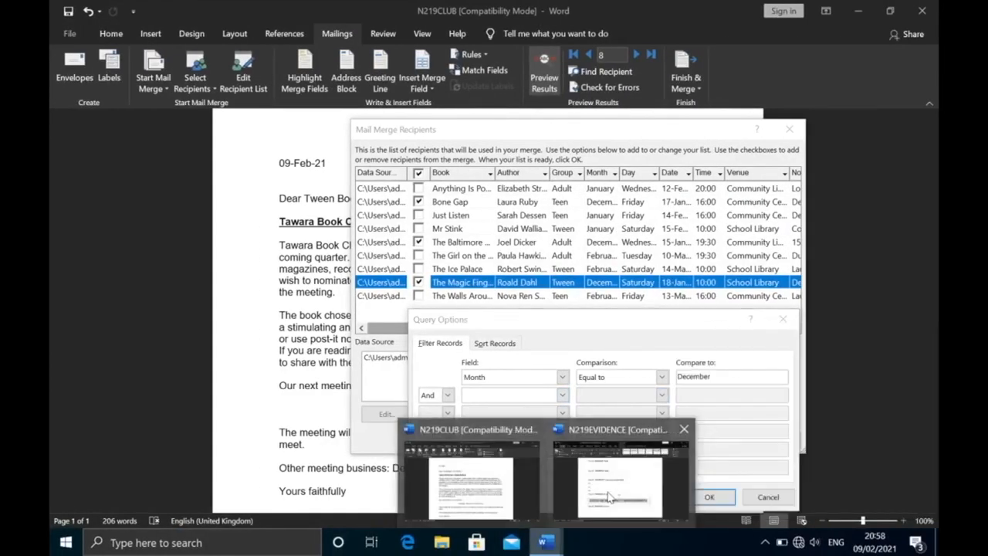
left_click(707, 497)
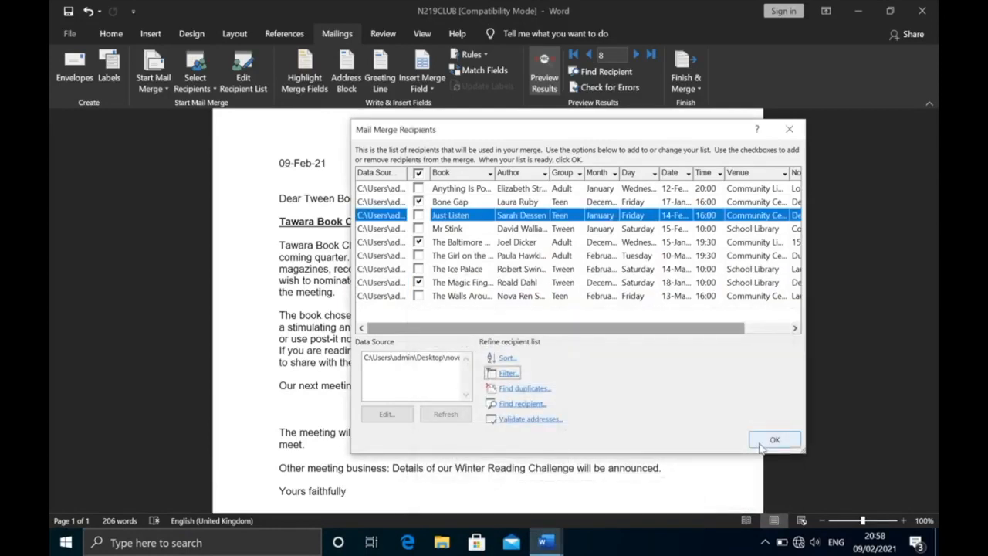
left_click(772, 440)
mouse_move(544, 542)
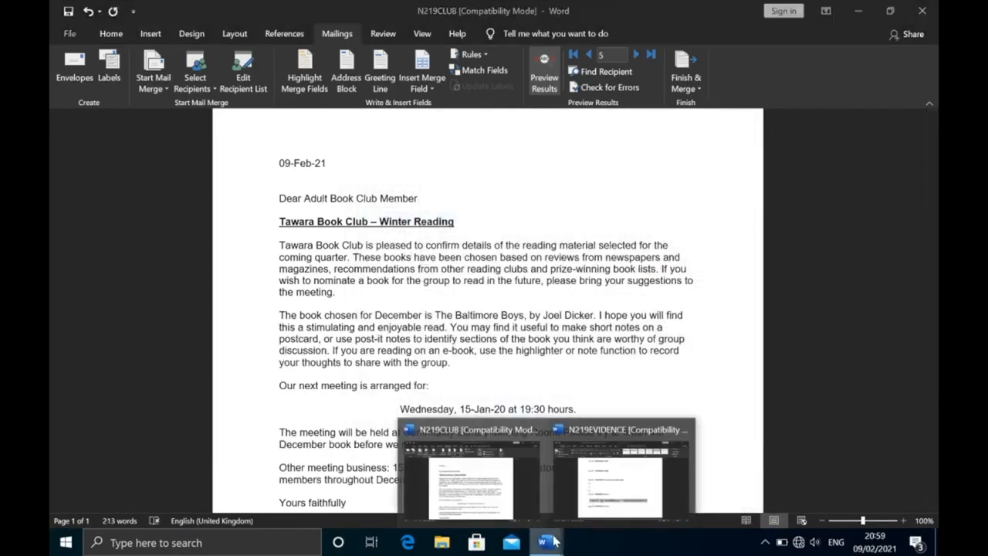
left_click(614, 491)
- Push Step 32 onto a new page and paste the filter screenshot beneath it
scroll(346, 353, "down", 2)
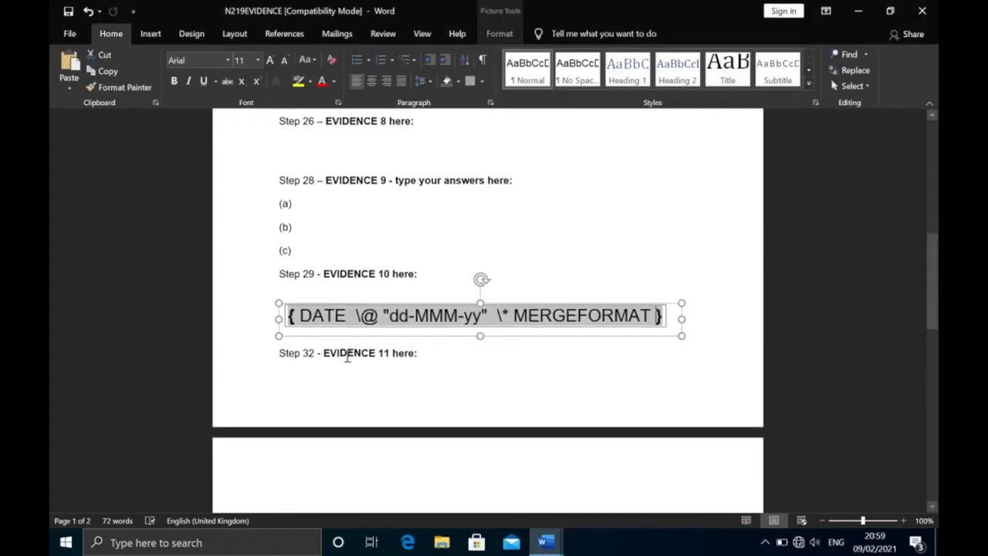
left_click(277, 352)
key("Return")
key("Return")
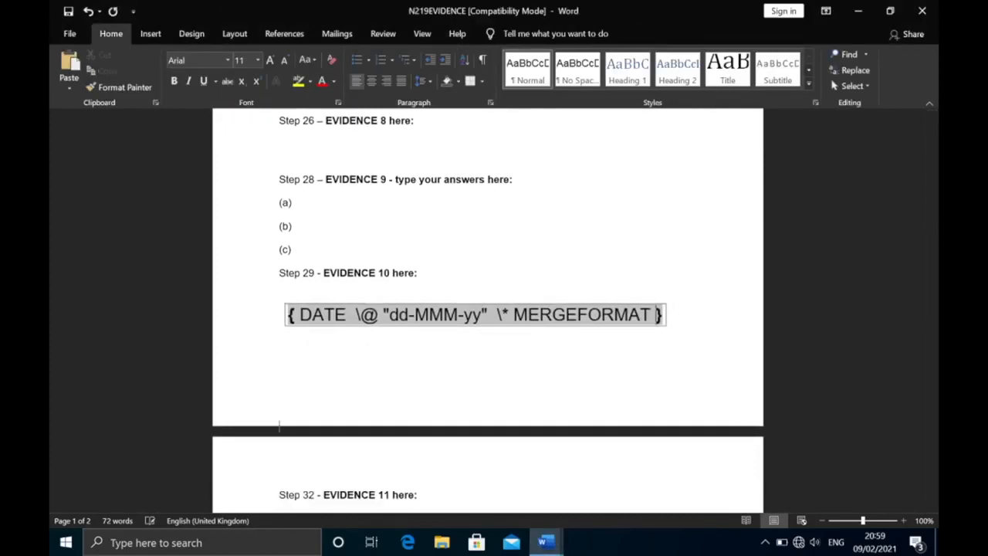
scroll(281, 309, "down", 3)
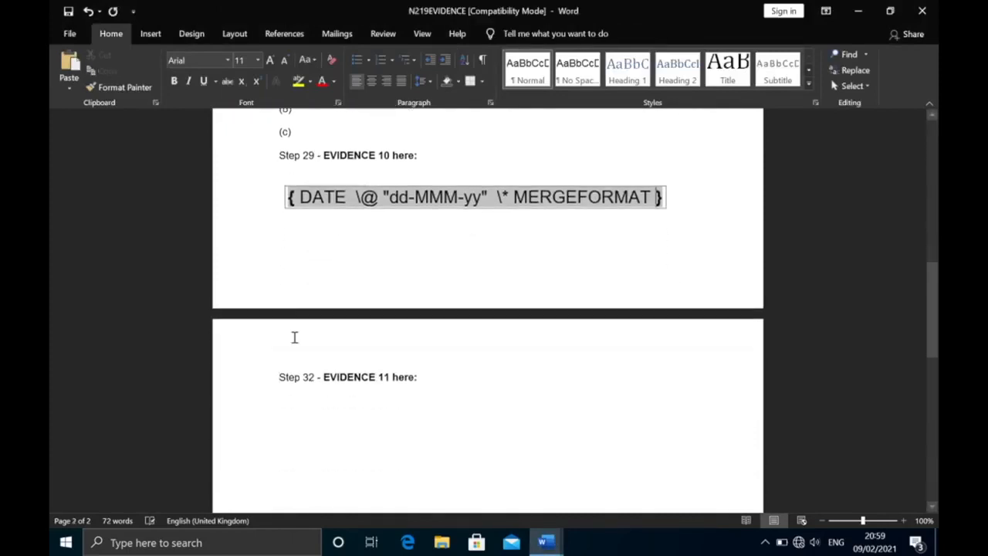
left_click(280, 400)
key("ctrl+v")
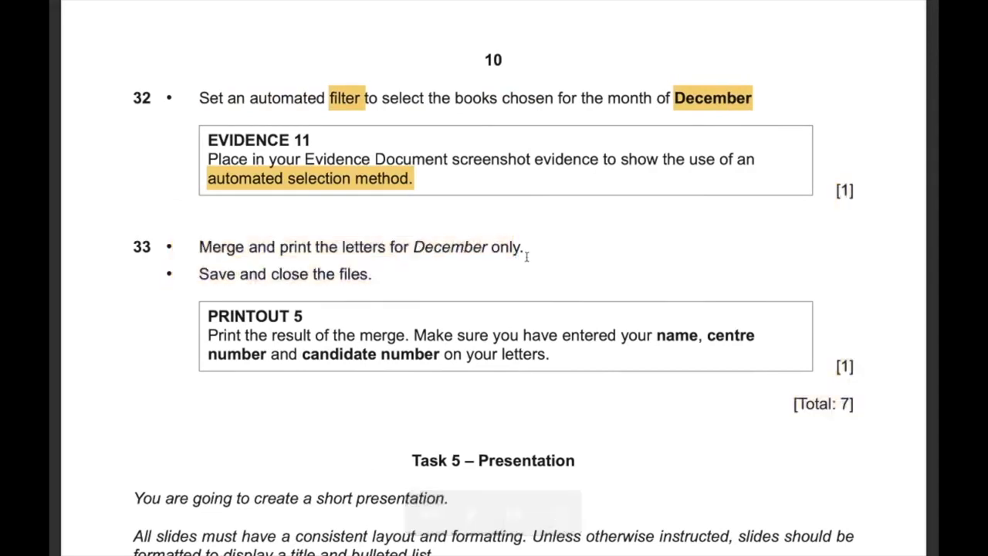
- Highlight 'December only' in question 33 and return to the N219CLUB letter
left_click_drag(528, 253, 413, 257)
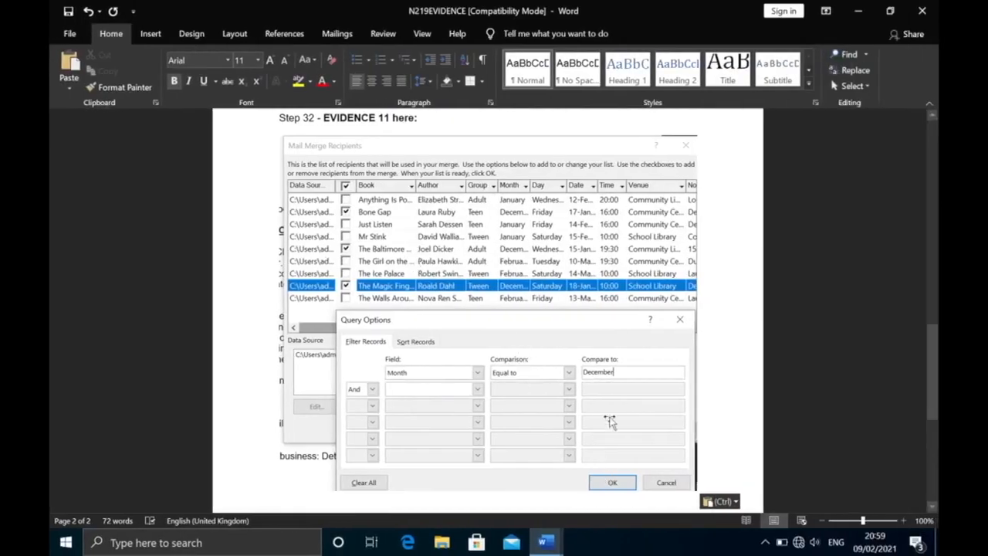
mouse_move(545, 542)
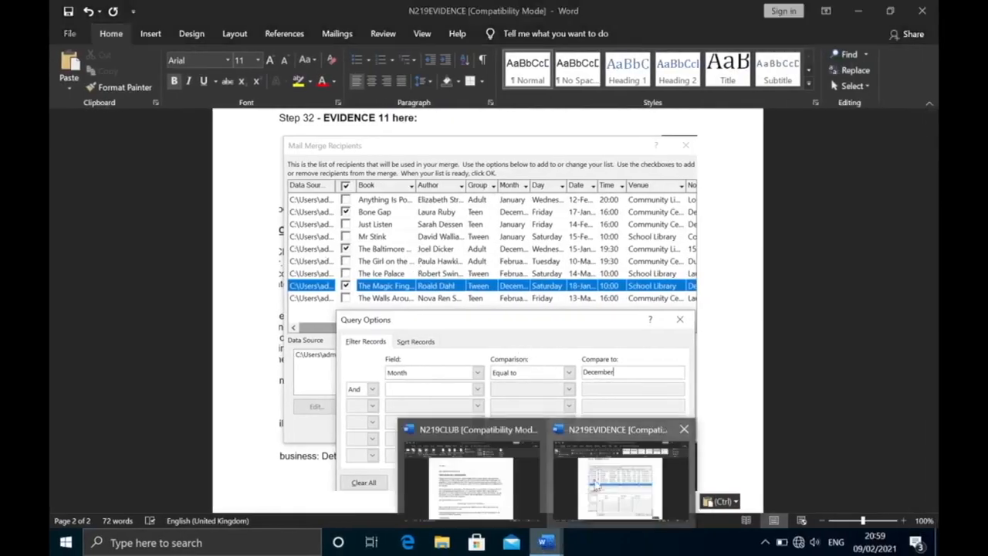
left_click(494, 472)
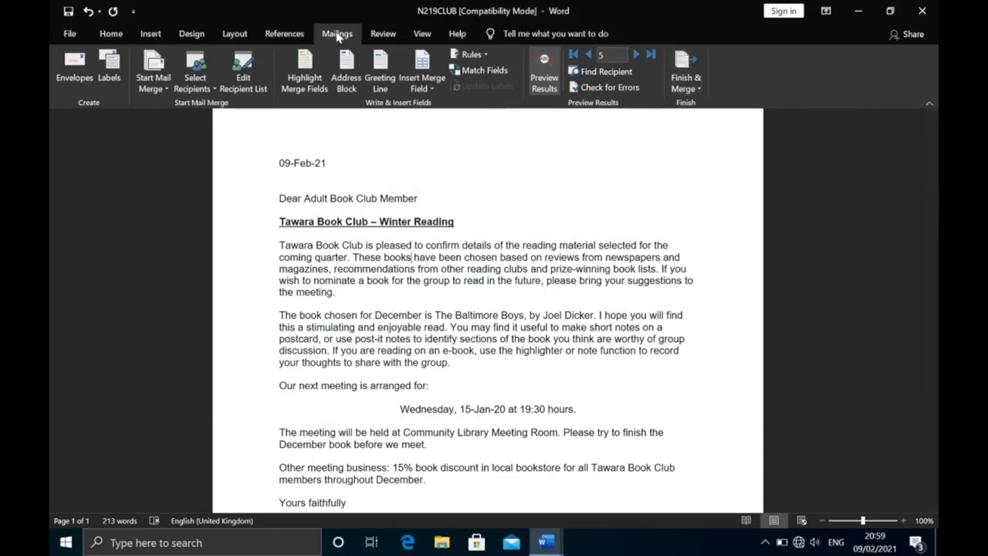
left_click(699, 88)
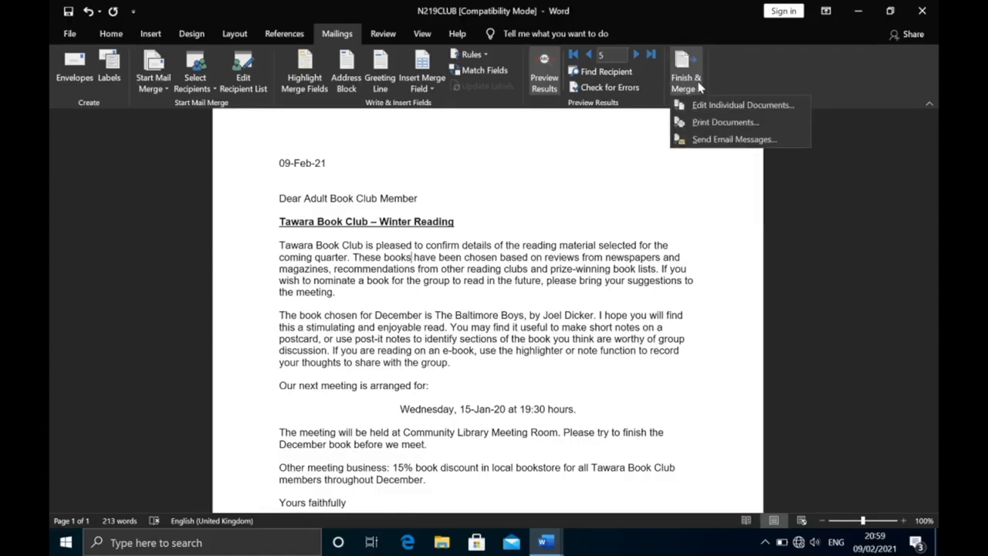
- Print all merged December letters to PDF with Microsoft Print to PDF, saved as 'Mail Letters'
left_click(760, 130)
left_click(478, 301)
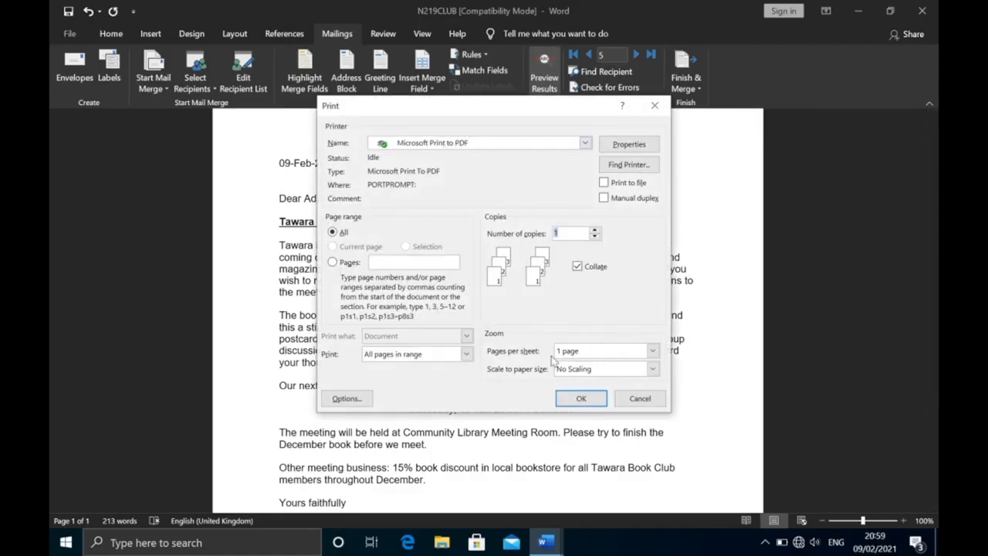
left_click(585, 398)
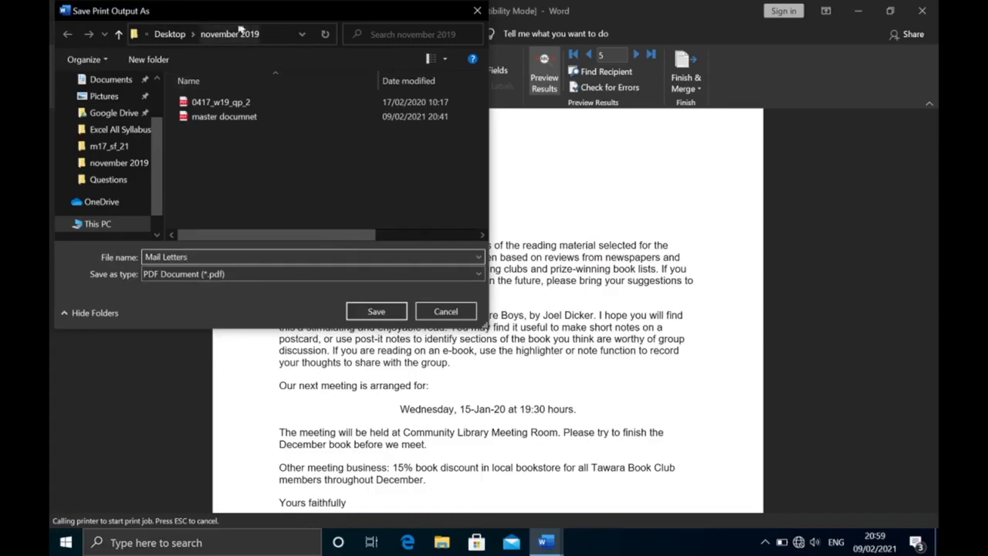
left_click(375, 311)
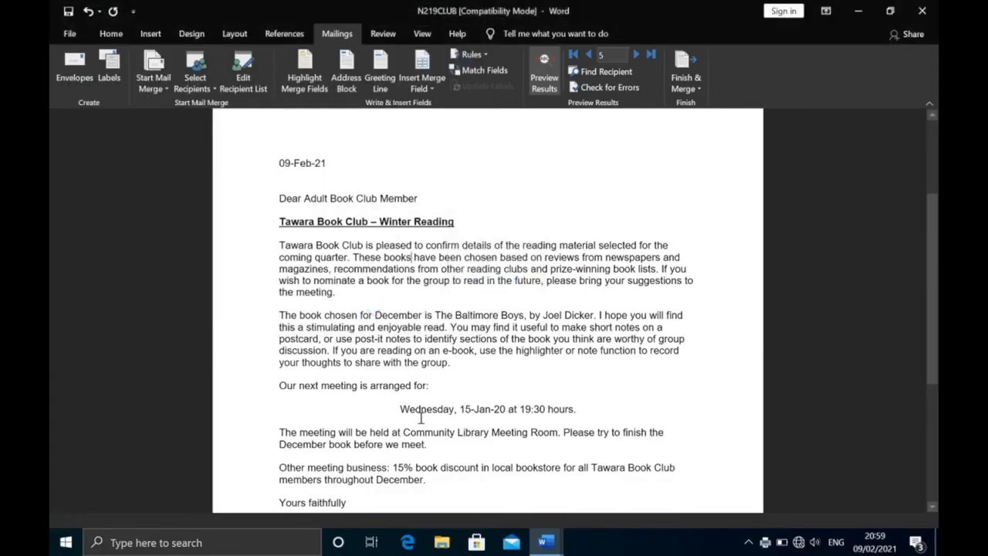
left_click(441, 543)
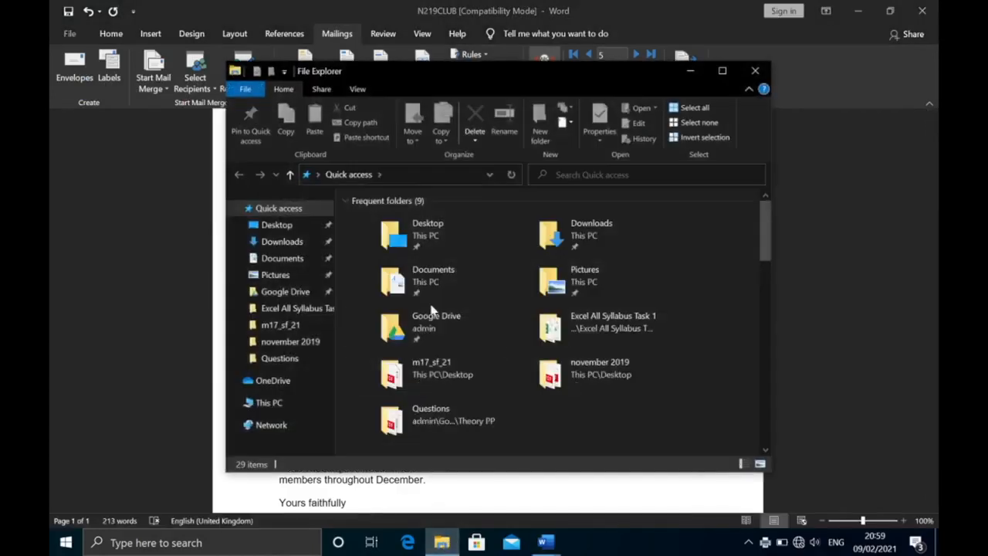
- Open Mail Letters.pdf from Desktop > november 2019
double_click(420, 232)
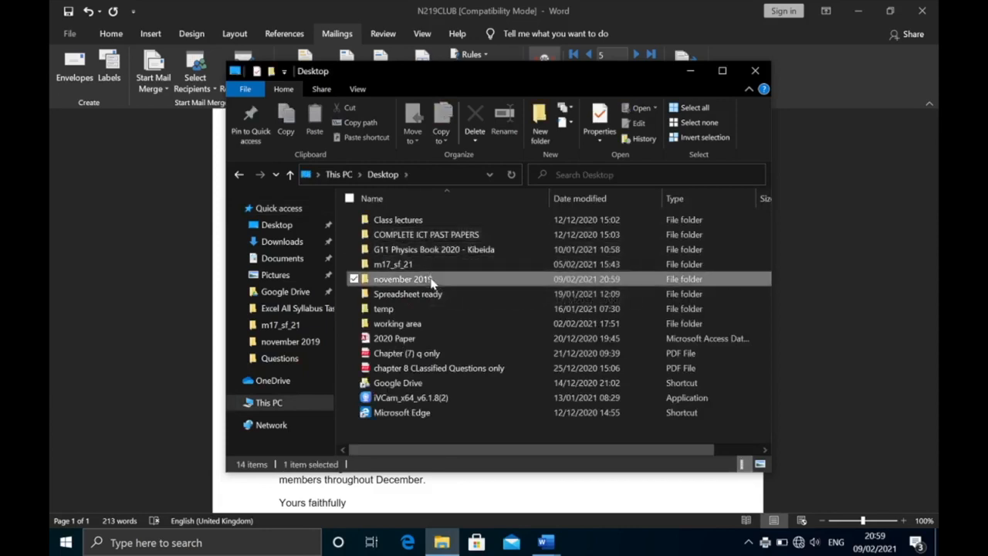
double_click(413, 279)
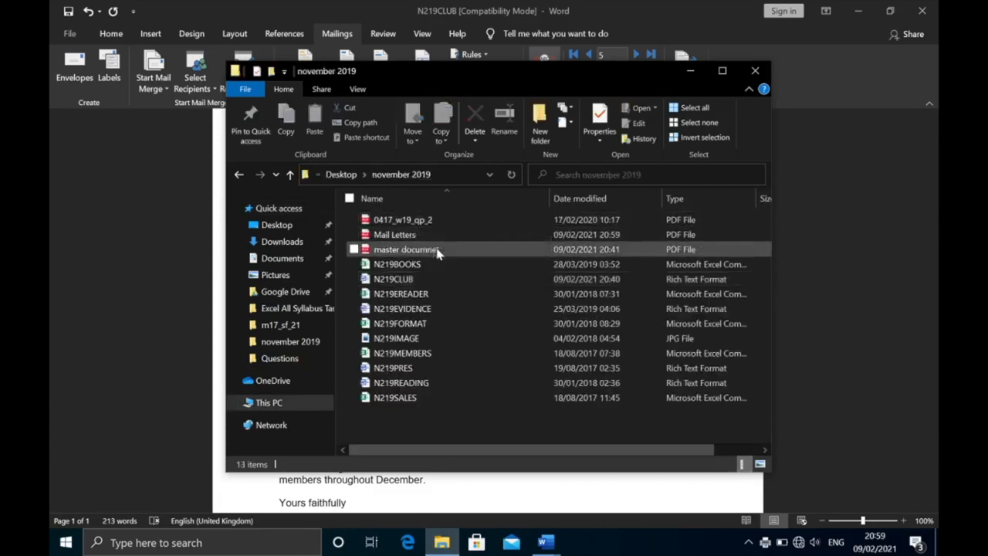
double_click(446, 243)
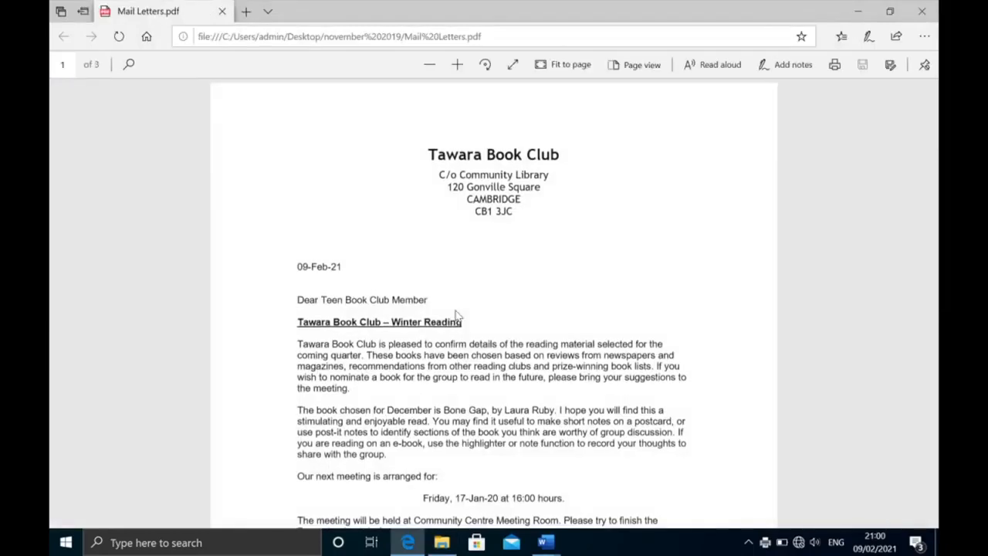
- Review the three merged letters through The Magic Finger, then close the PDF
scroll(456, 315, "down", 10)
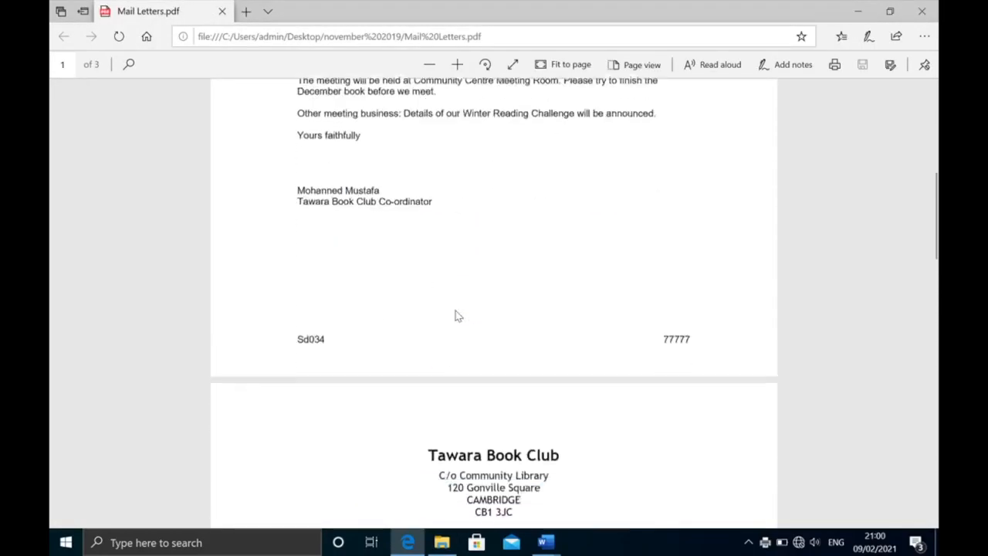
scroll(456, 315, "down", 10)
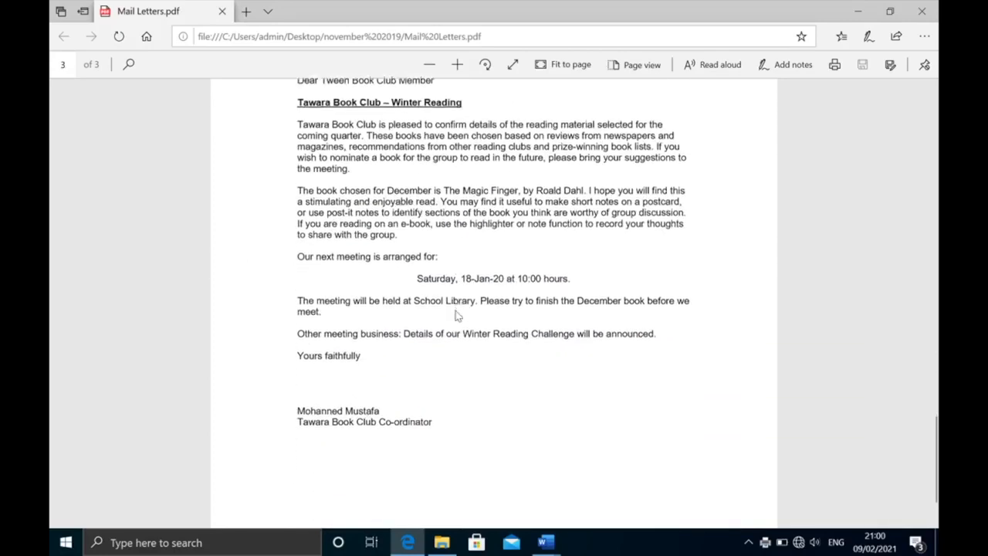
left_click(922, 10)
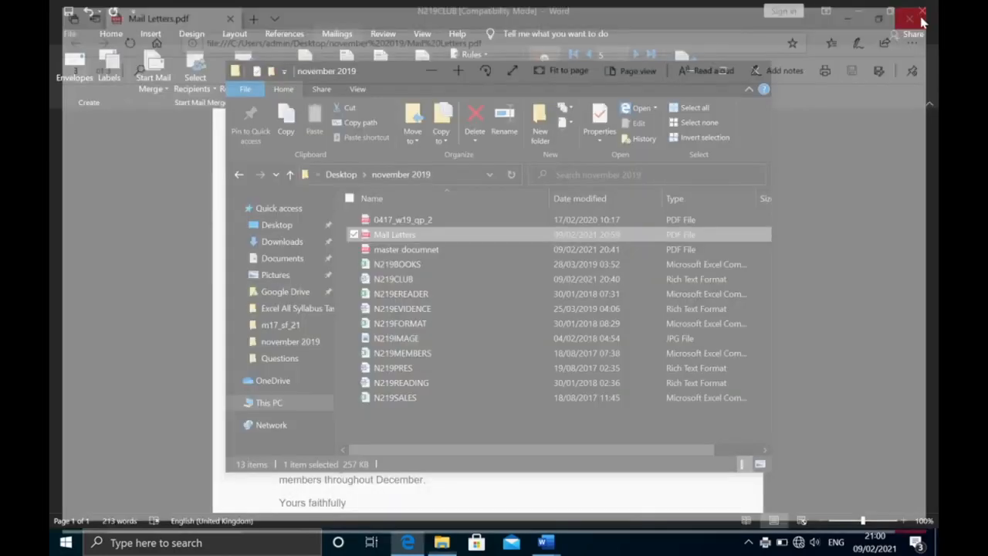